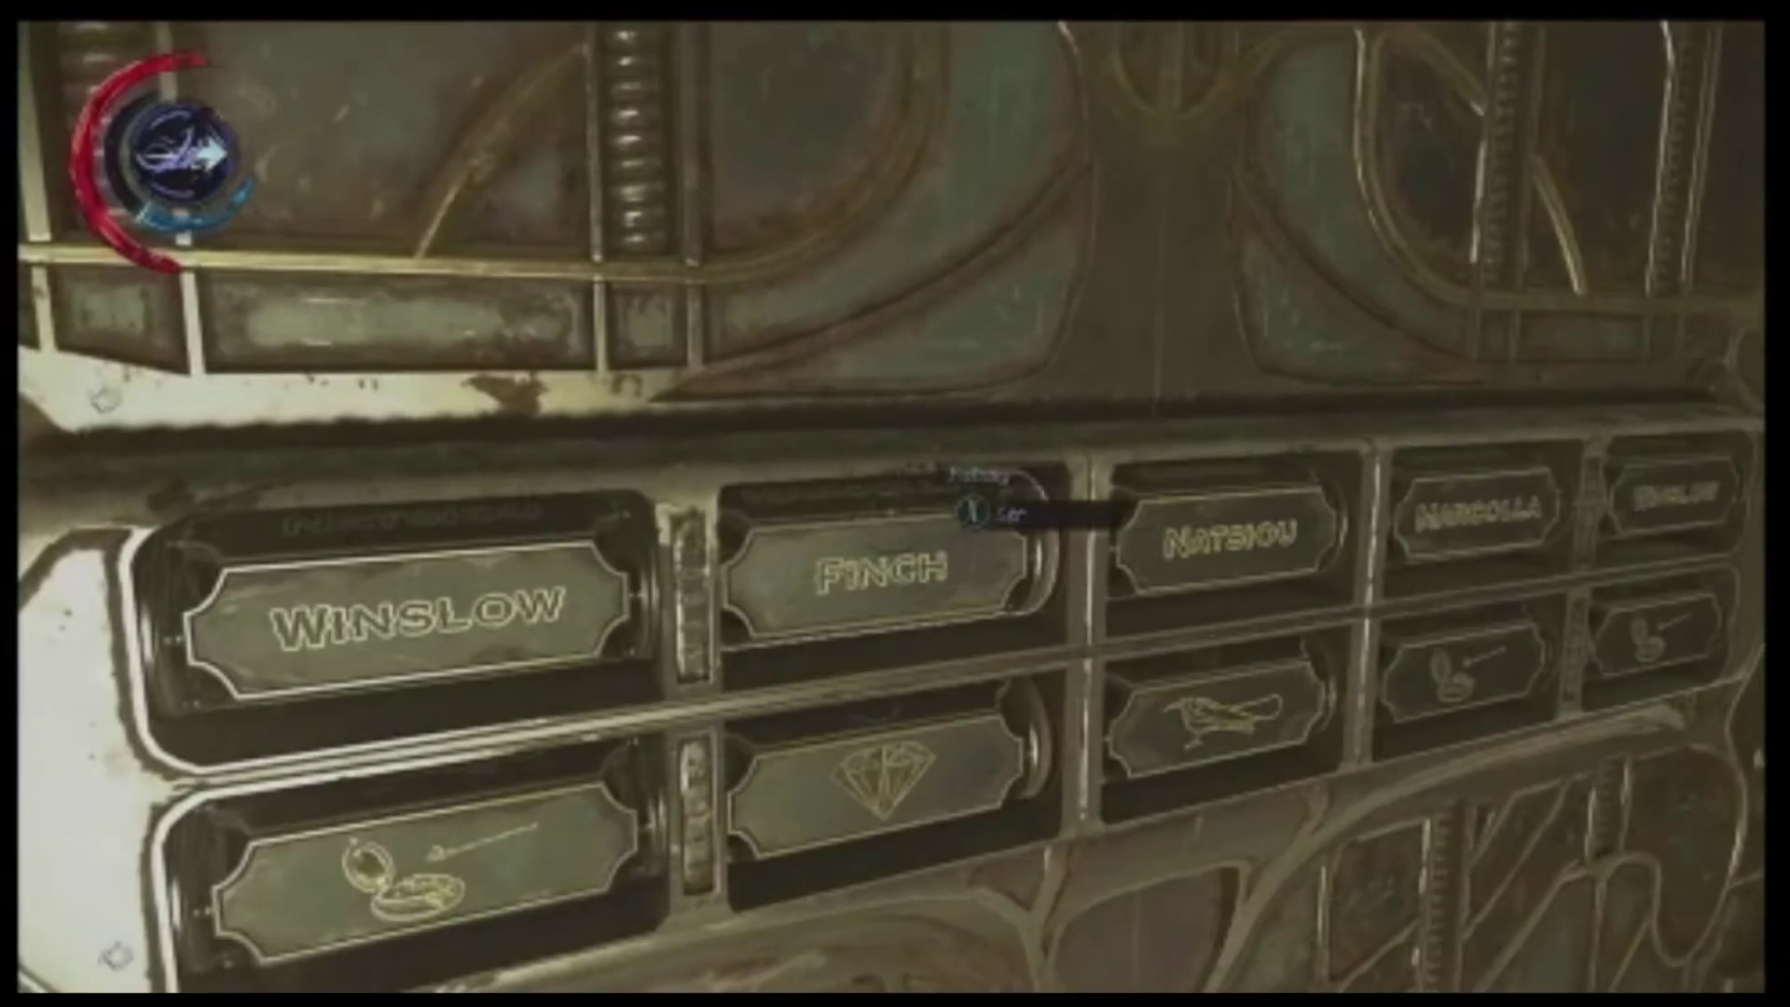
# Open the red mailbox and read the Jindosh Riddle note down to its closing question
pyautogui.press('f')
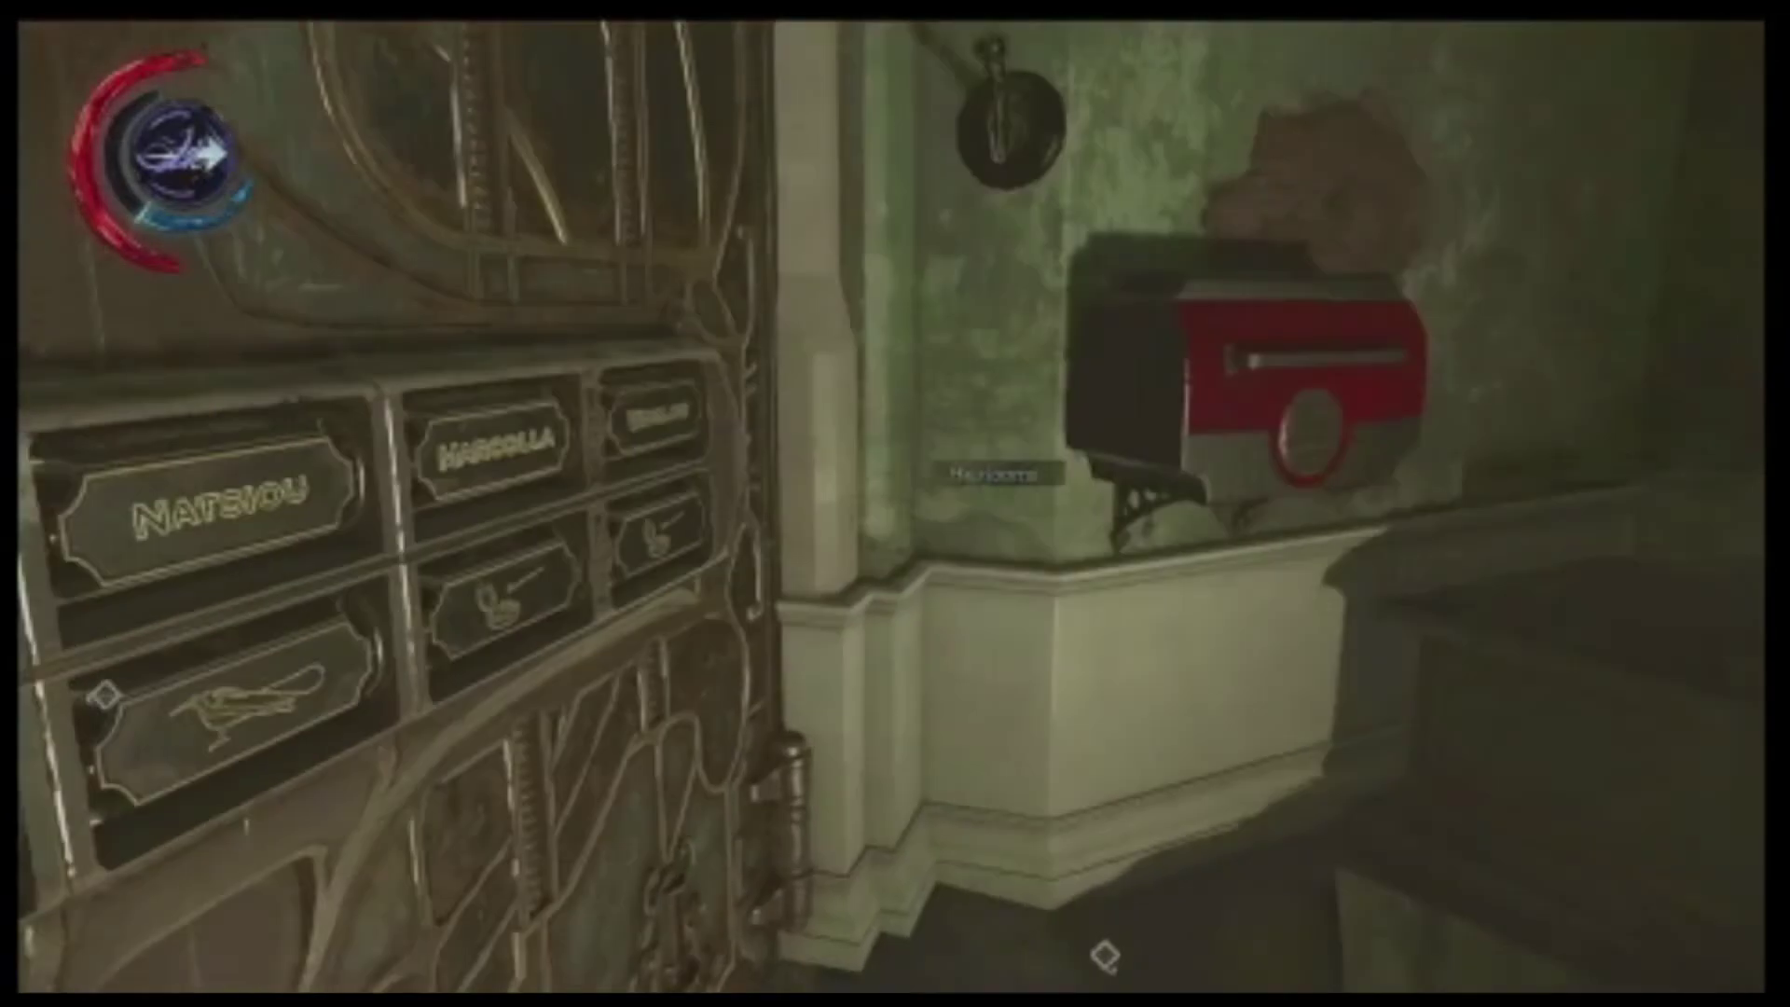
pyautogui.press('f')
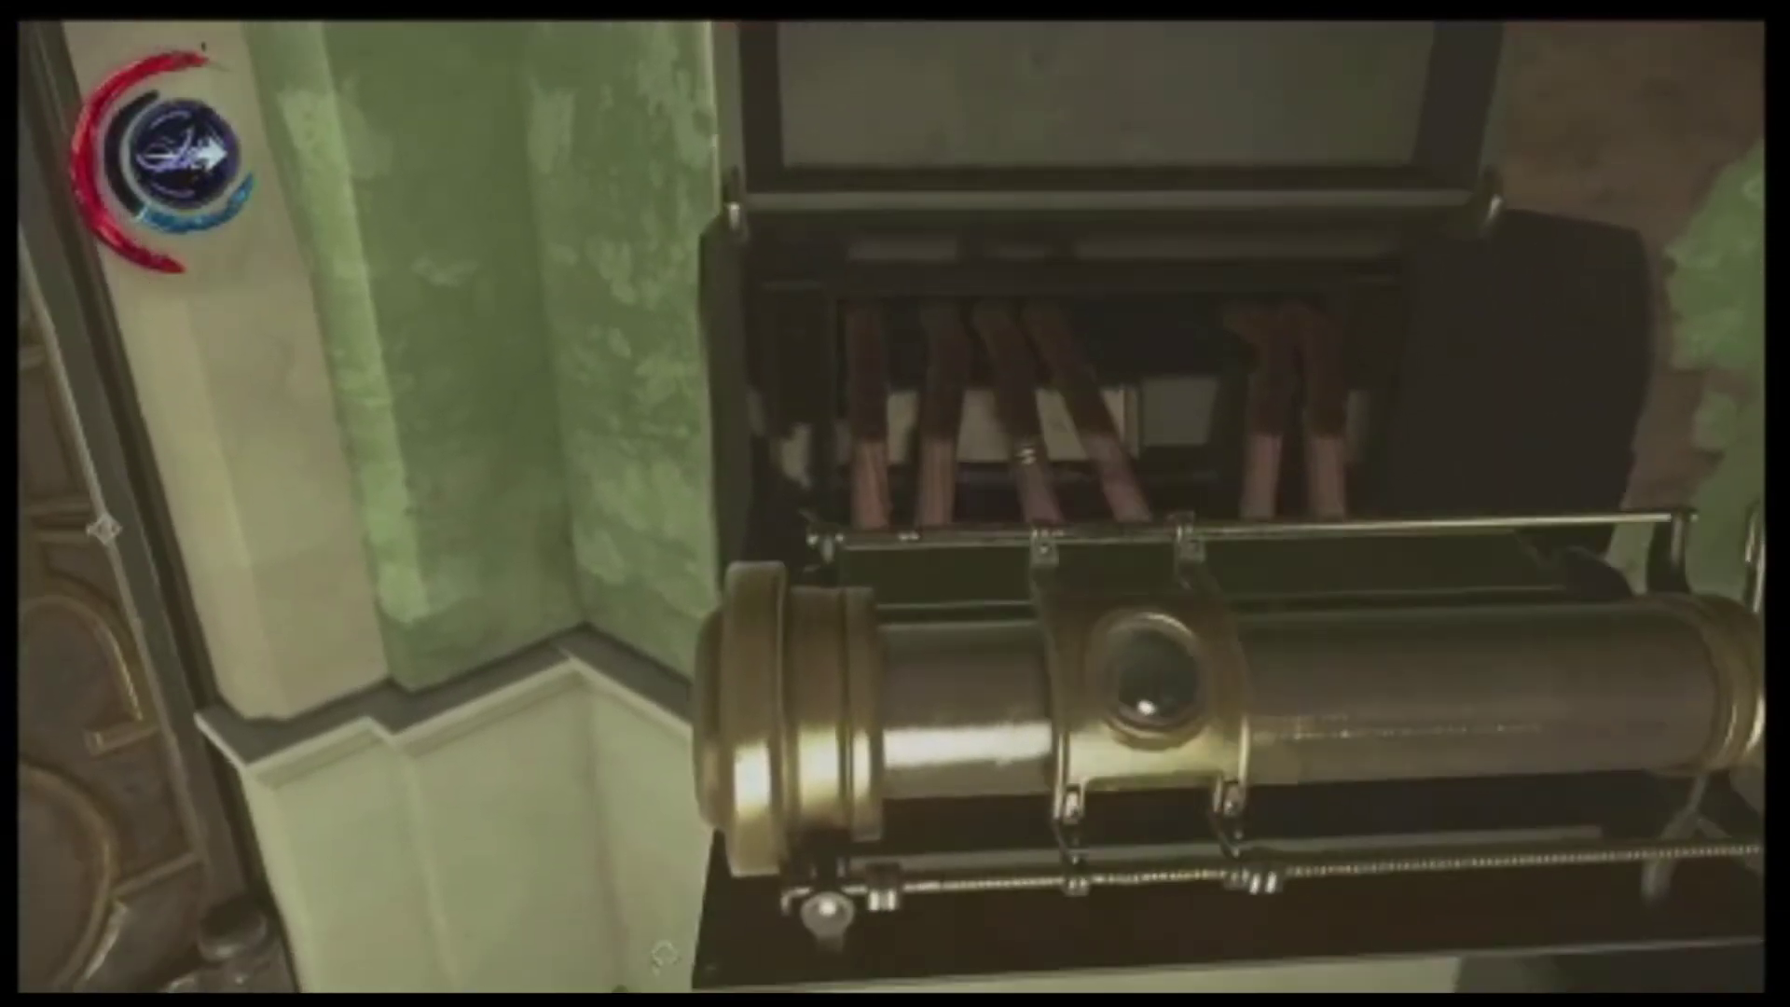
pyautogui.press('f')
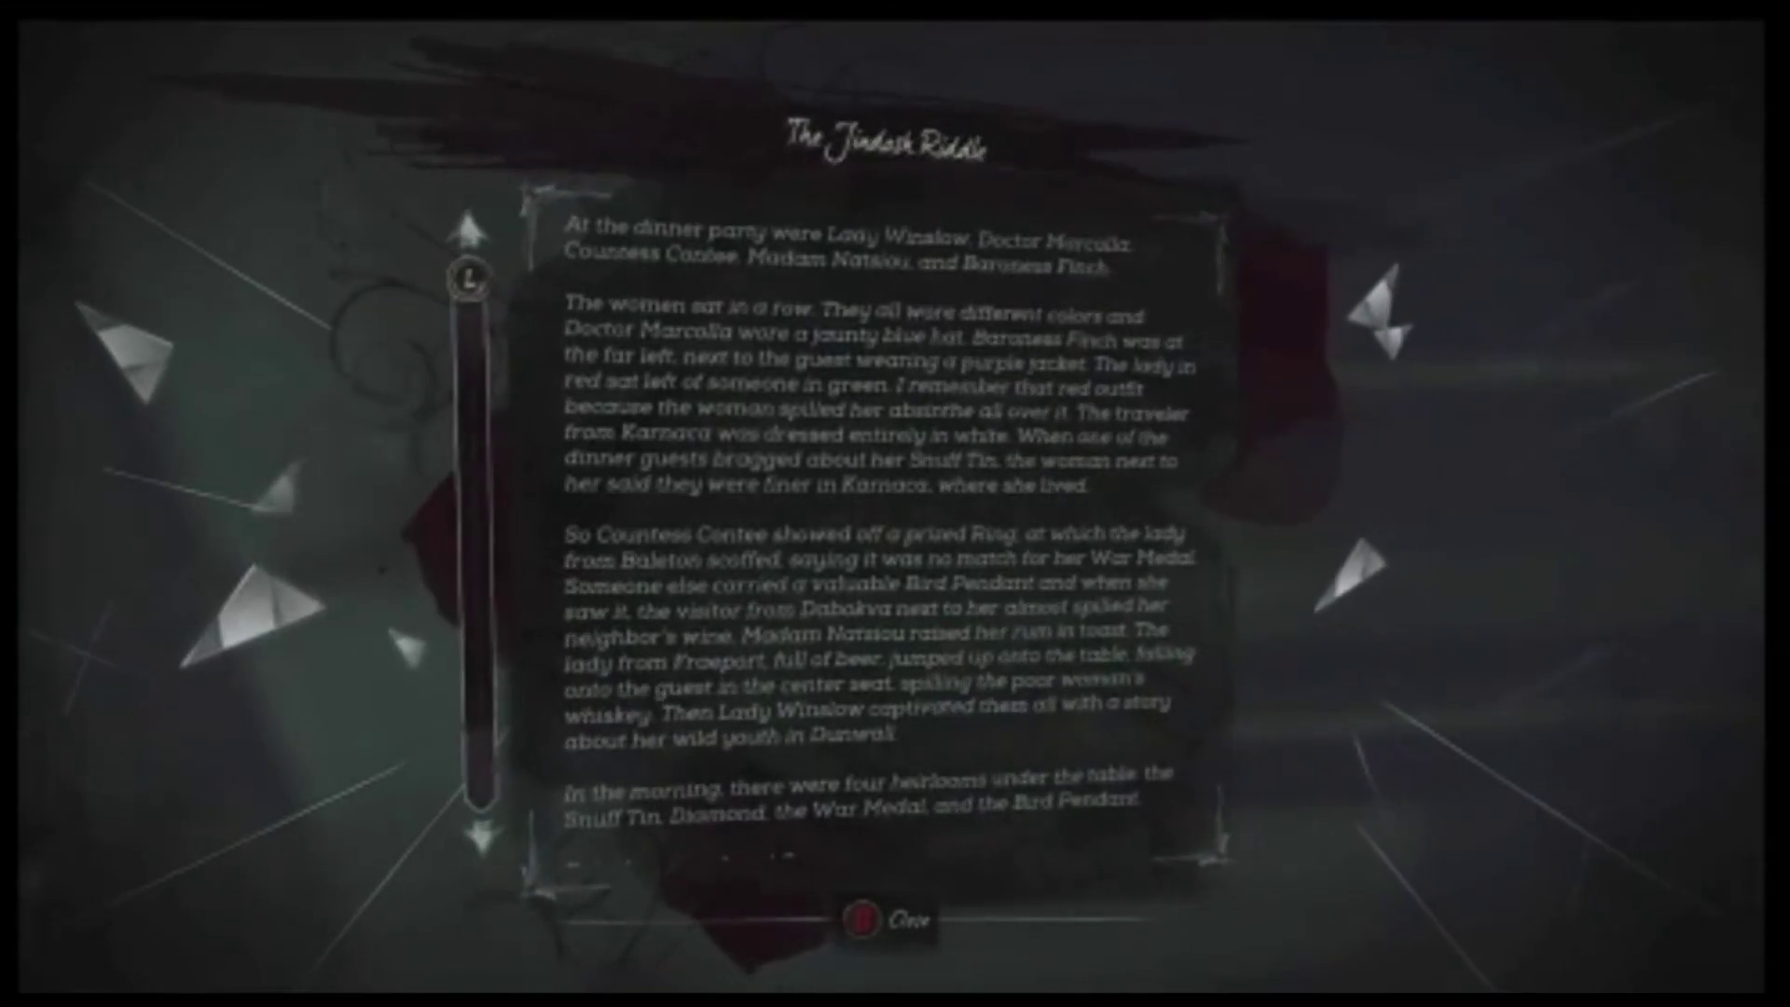
pyautogui.scroll(-3, 878, 541)
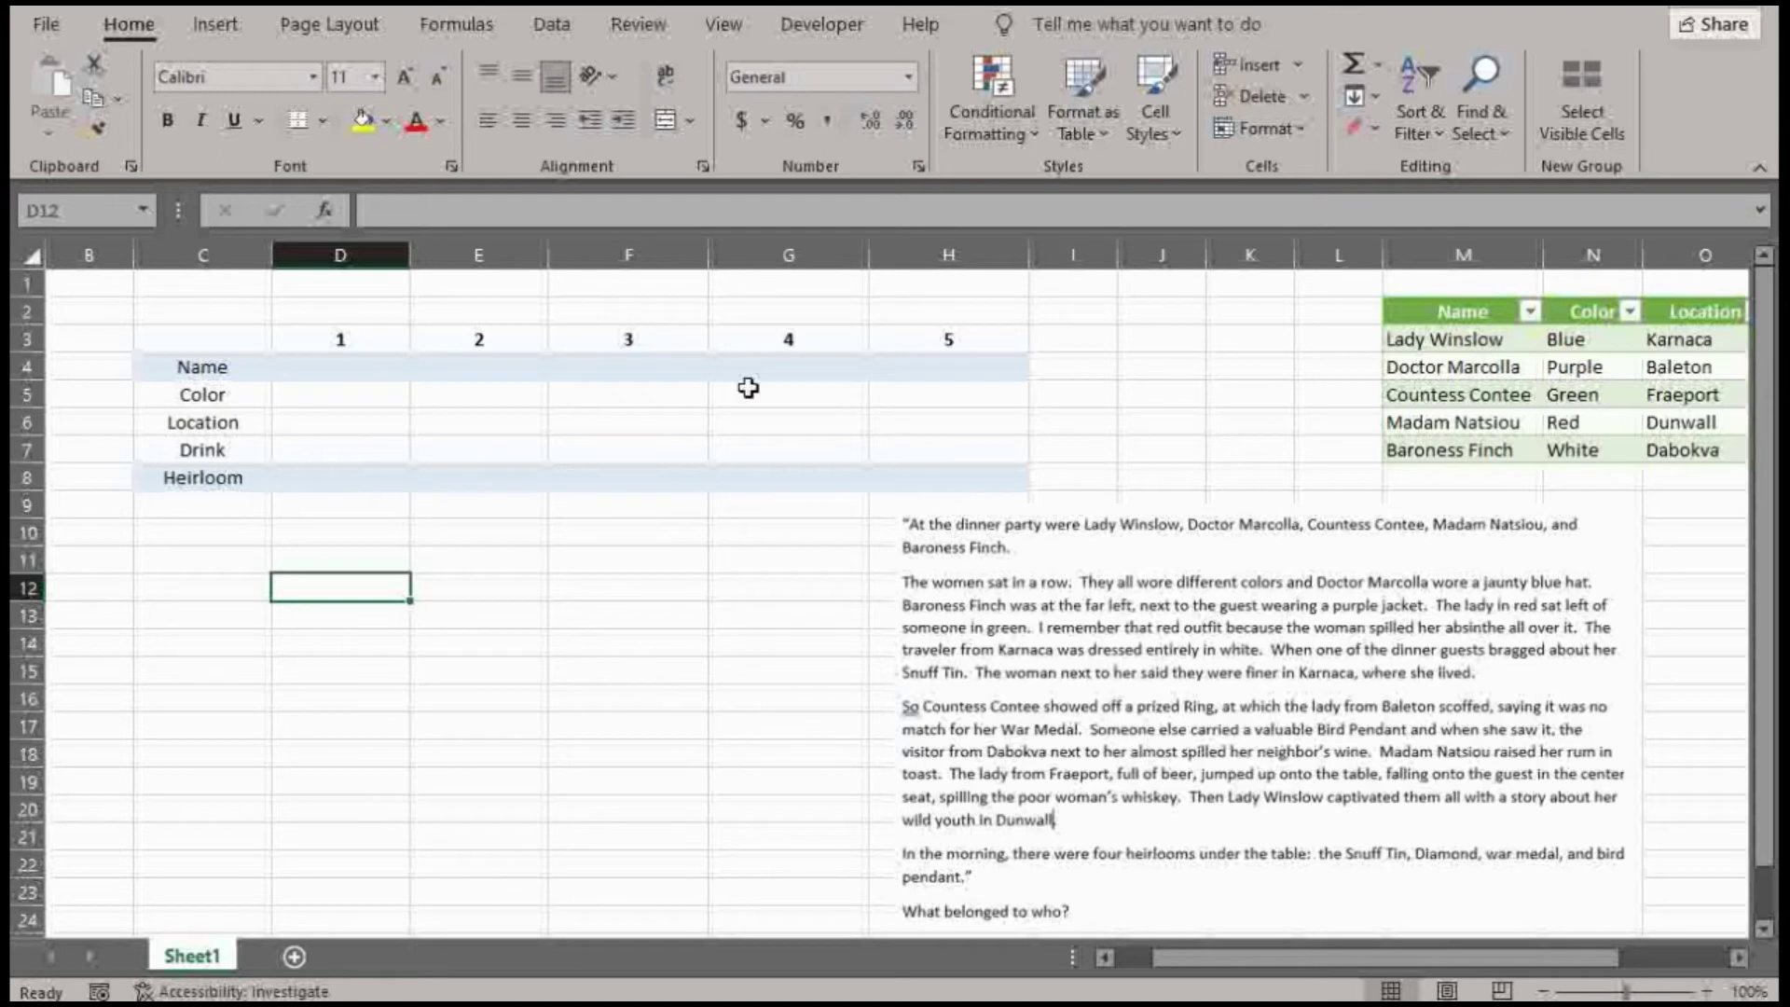
# Preview the guest-name dropdown in D4 twice without choosing, leaving seat 1 empty
pyautogui.click(392, 373)
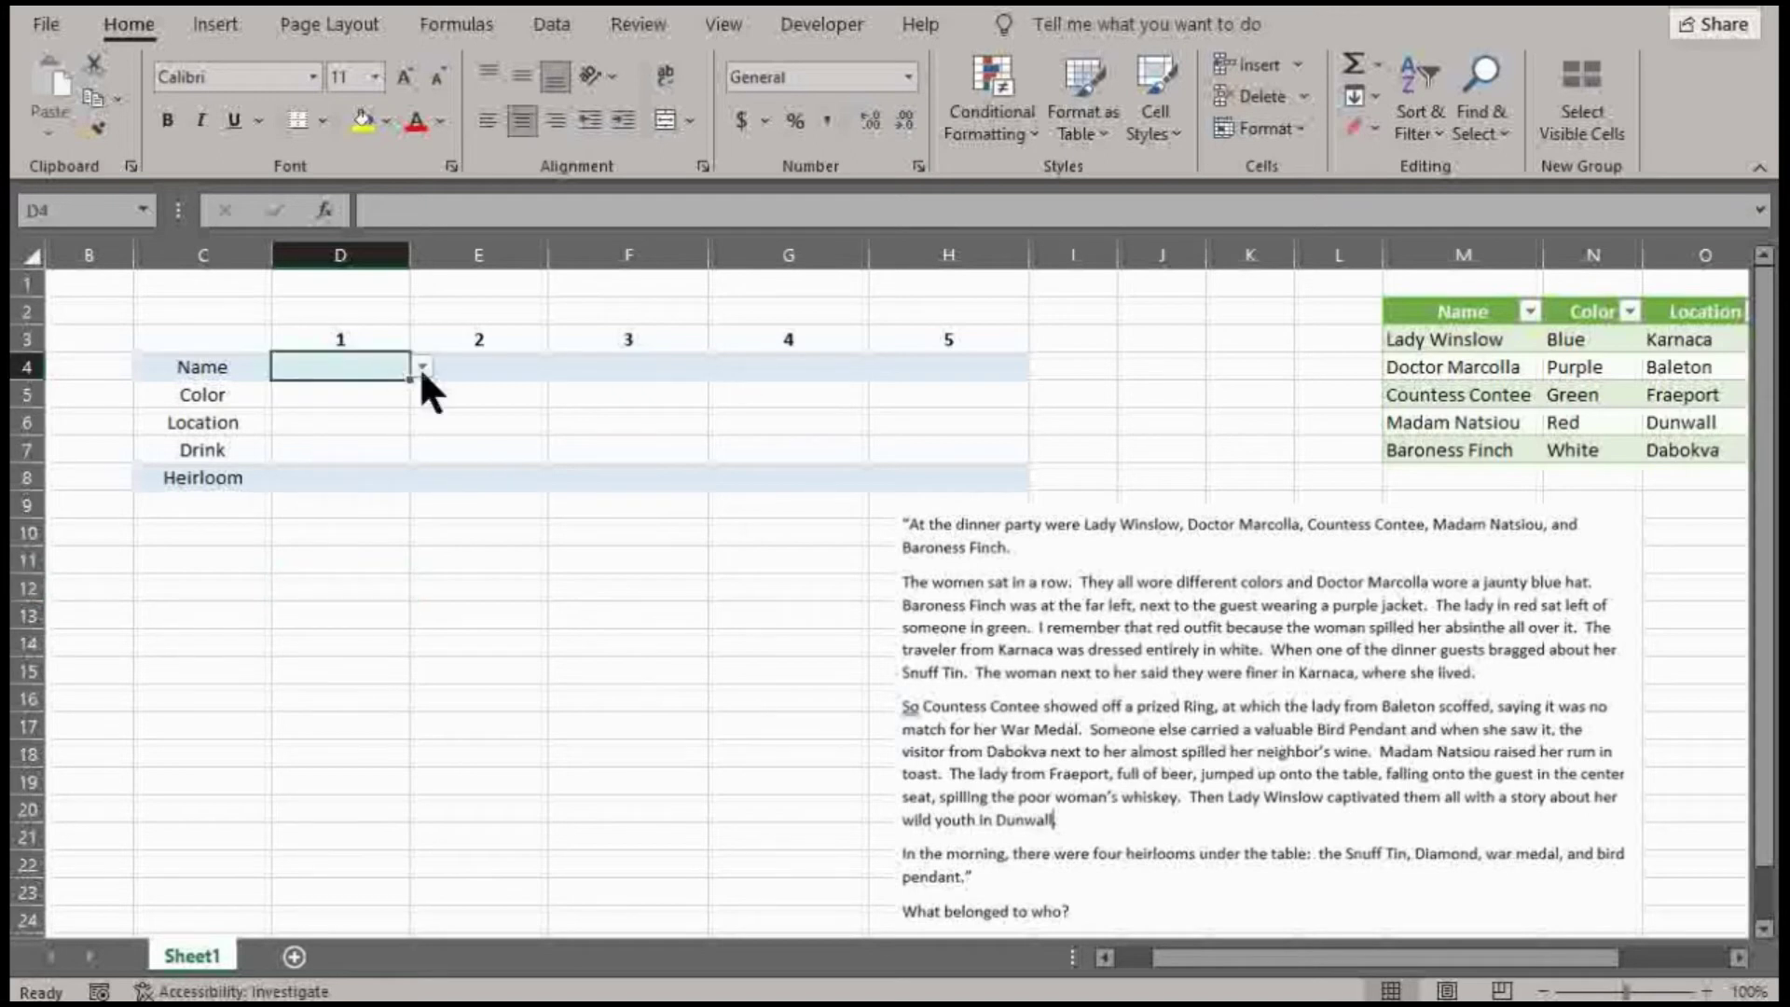
pyautogui.click(422, 367)
pyautogui.click(422, 367)
pyautogui.click(423, 369)
pyautogui.click(423, 368)
pyautogui.click(557, 28)
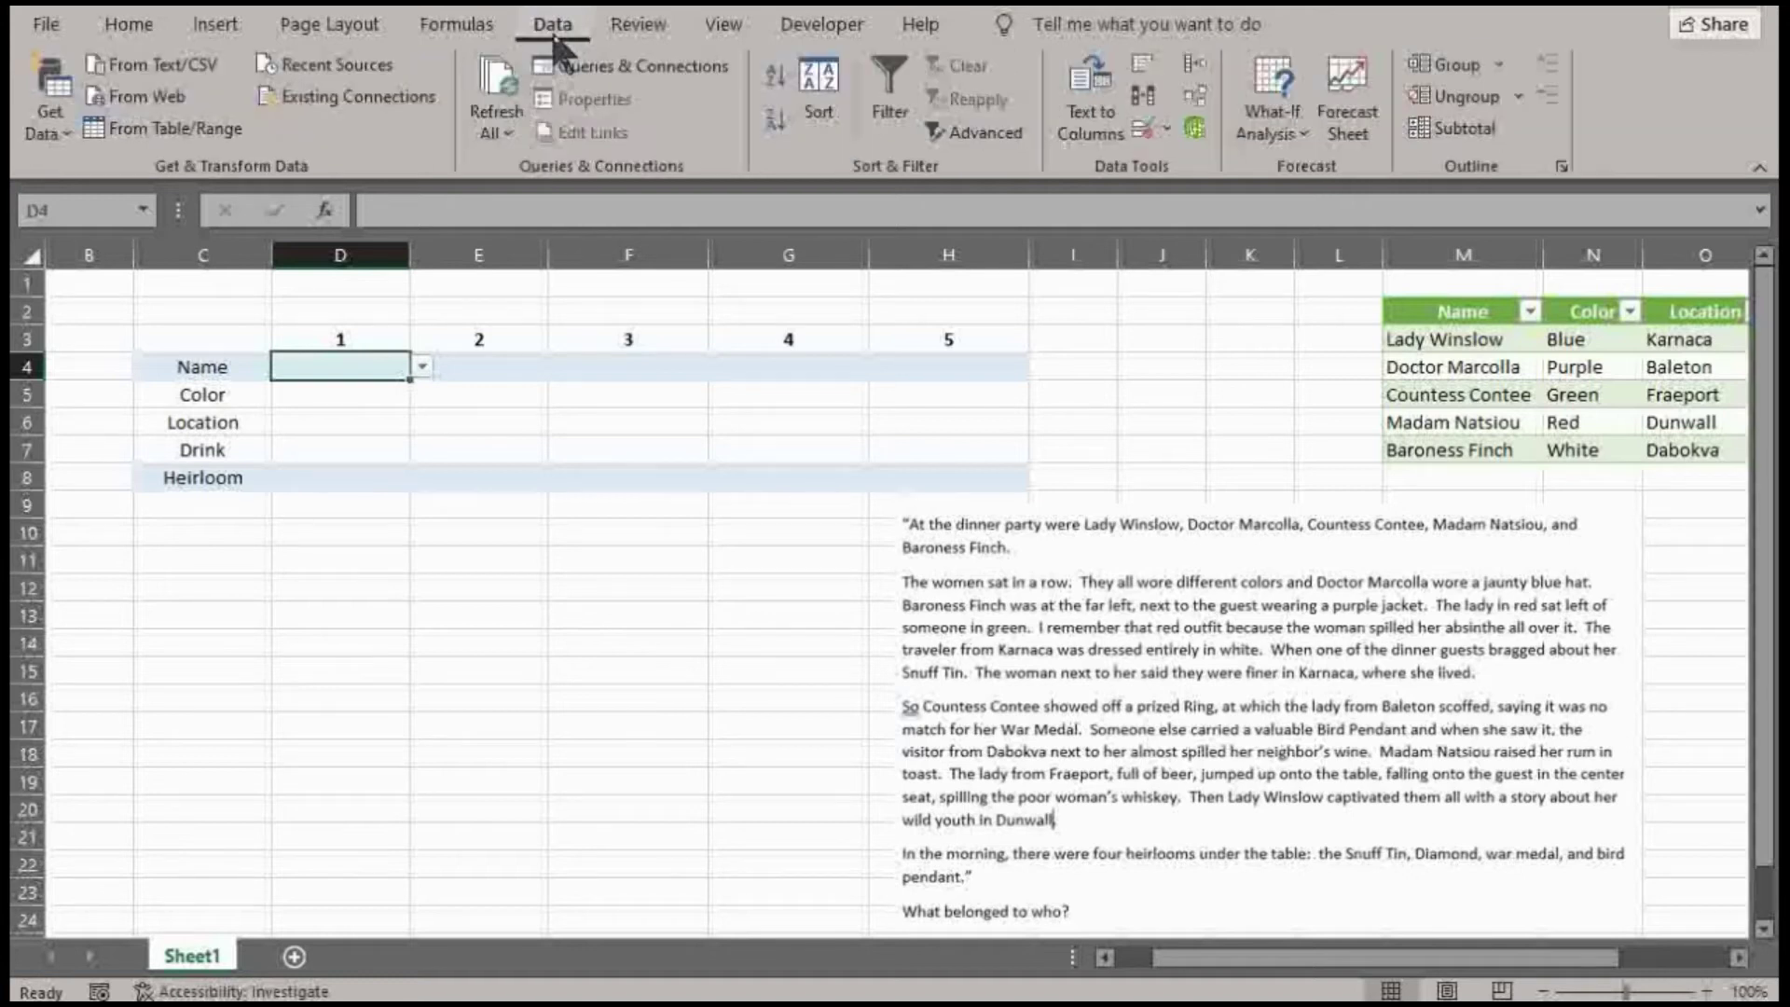
pyautogui.click(1141, 131)
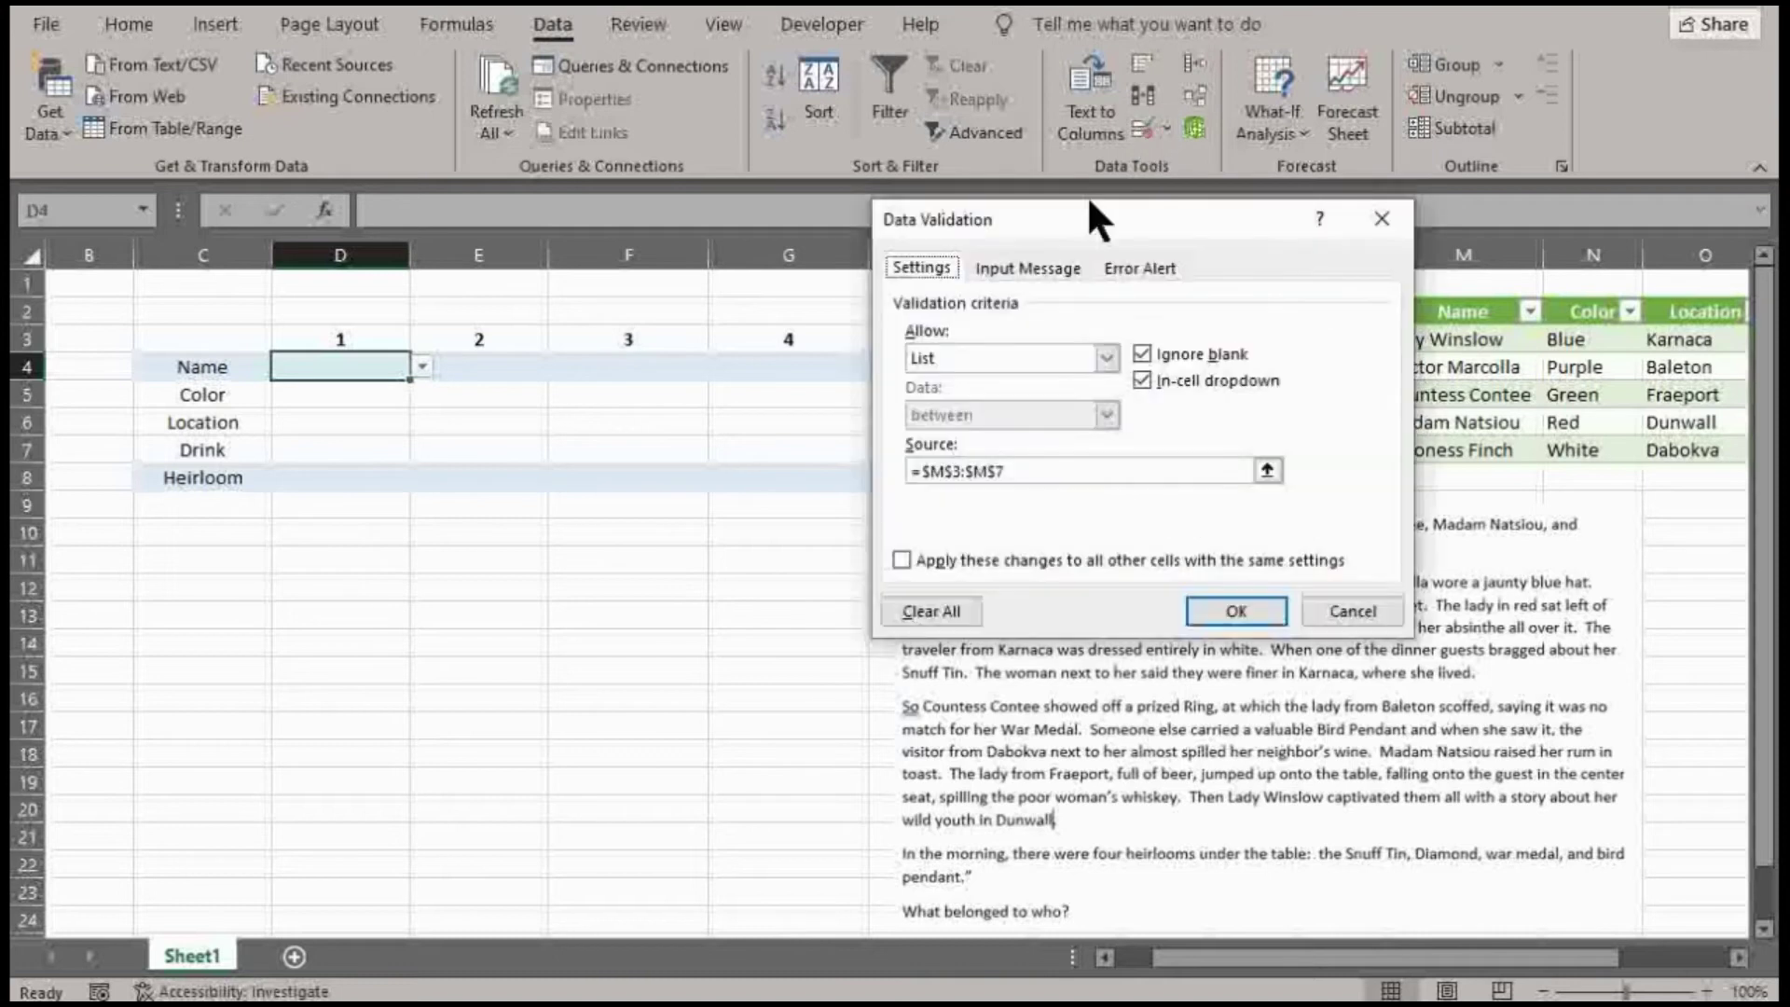
pyautogui.click(1105, 354)
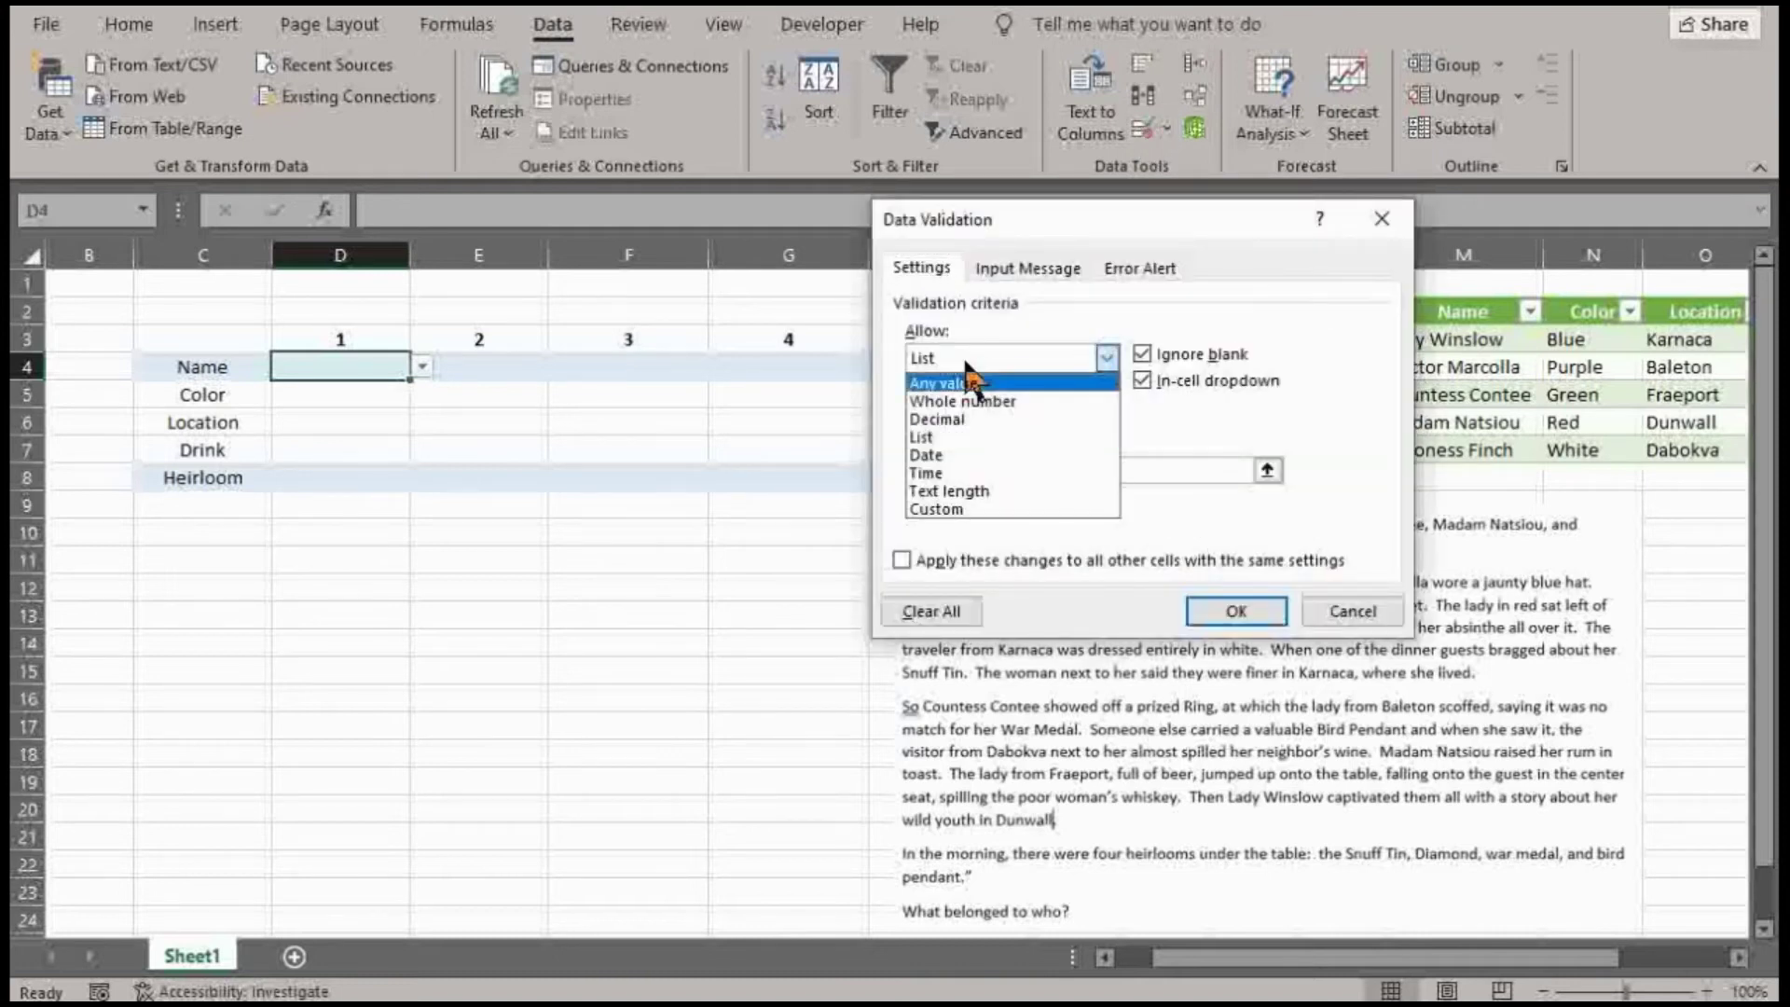
pyautogui.click(1371, 388)
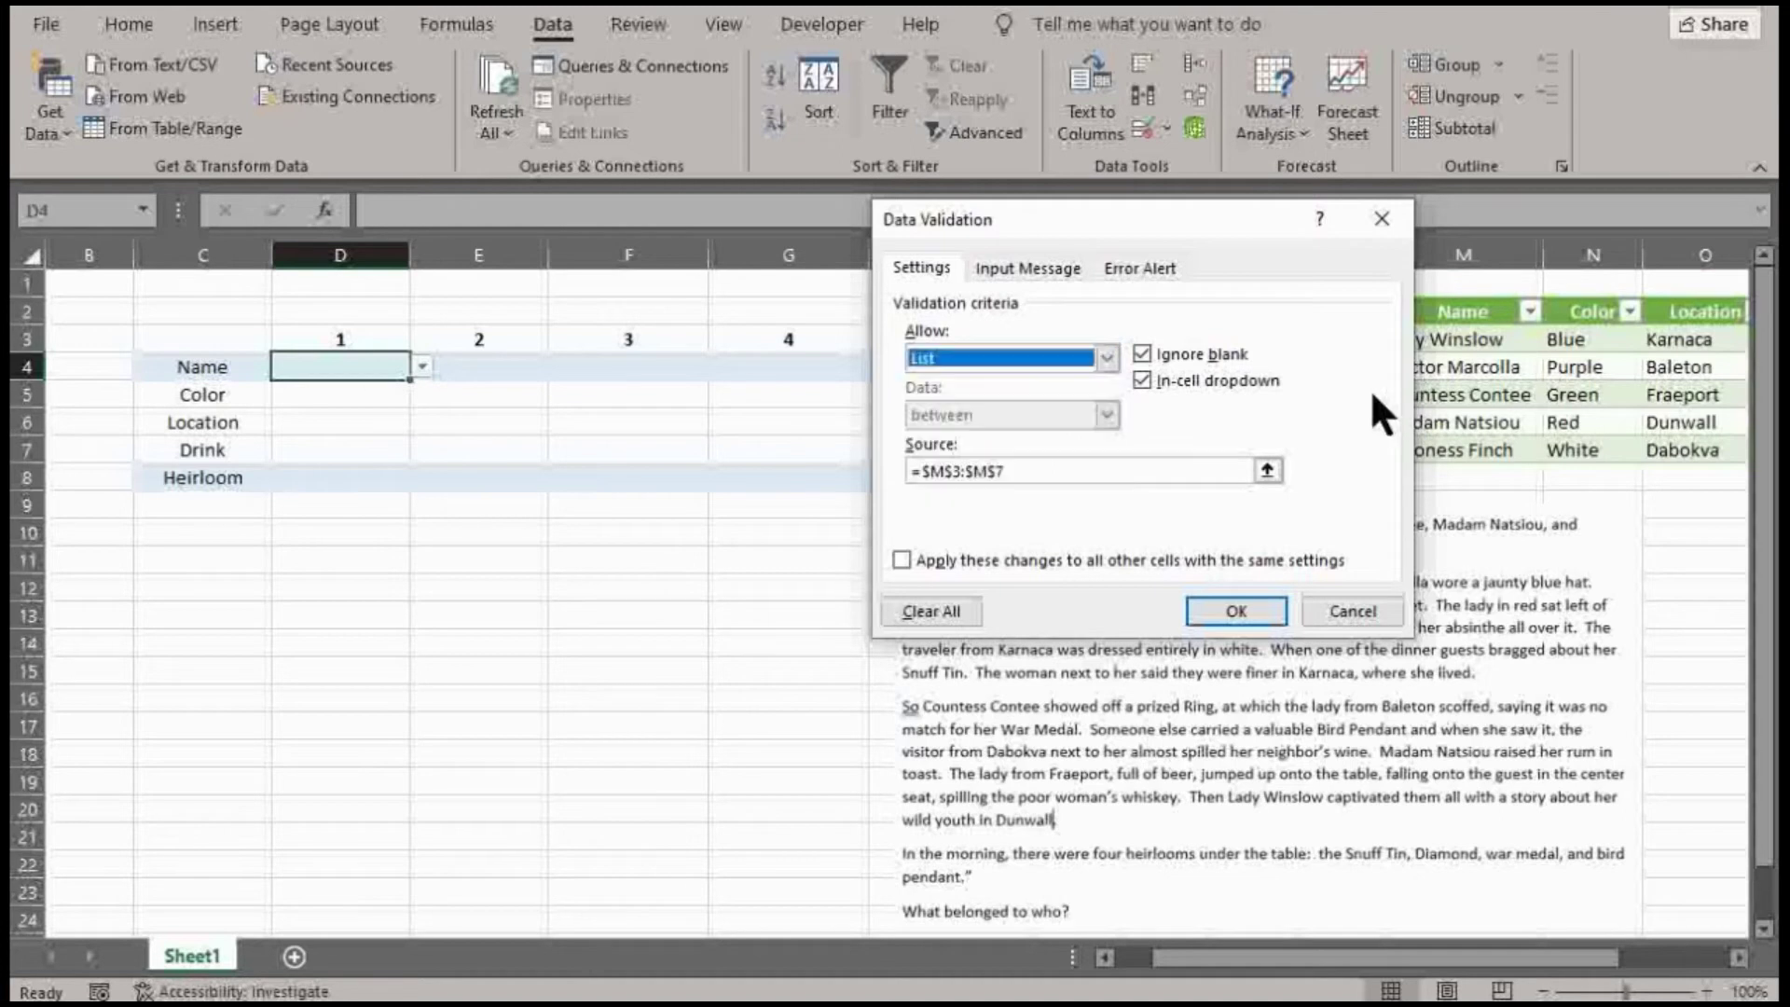
pyautogui.click(1267, 471)
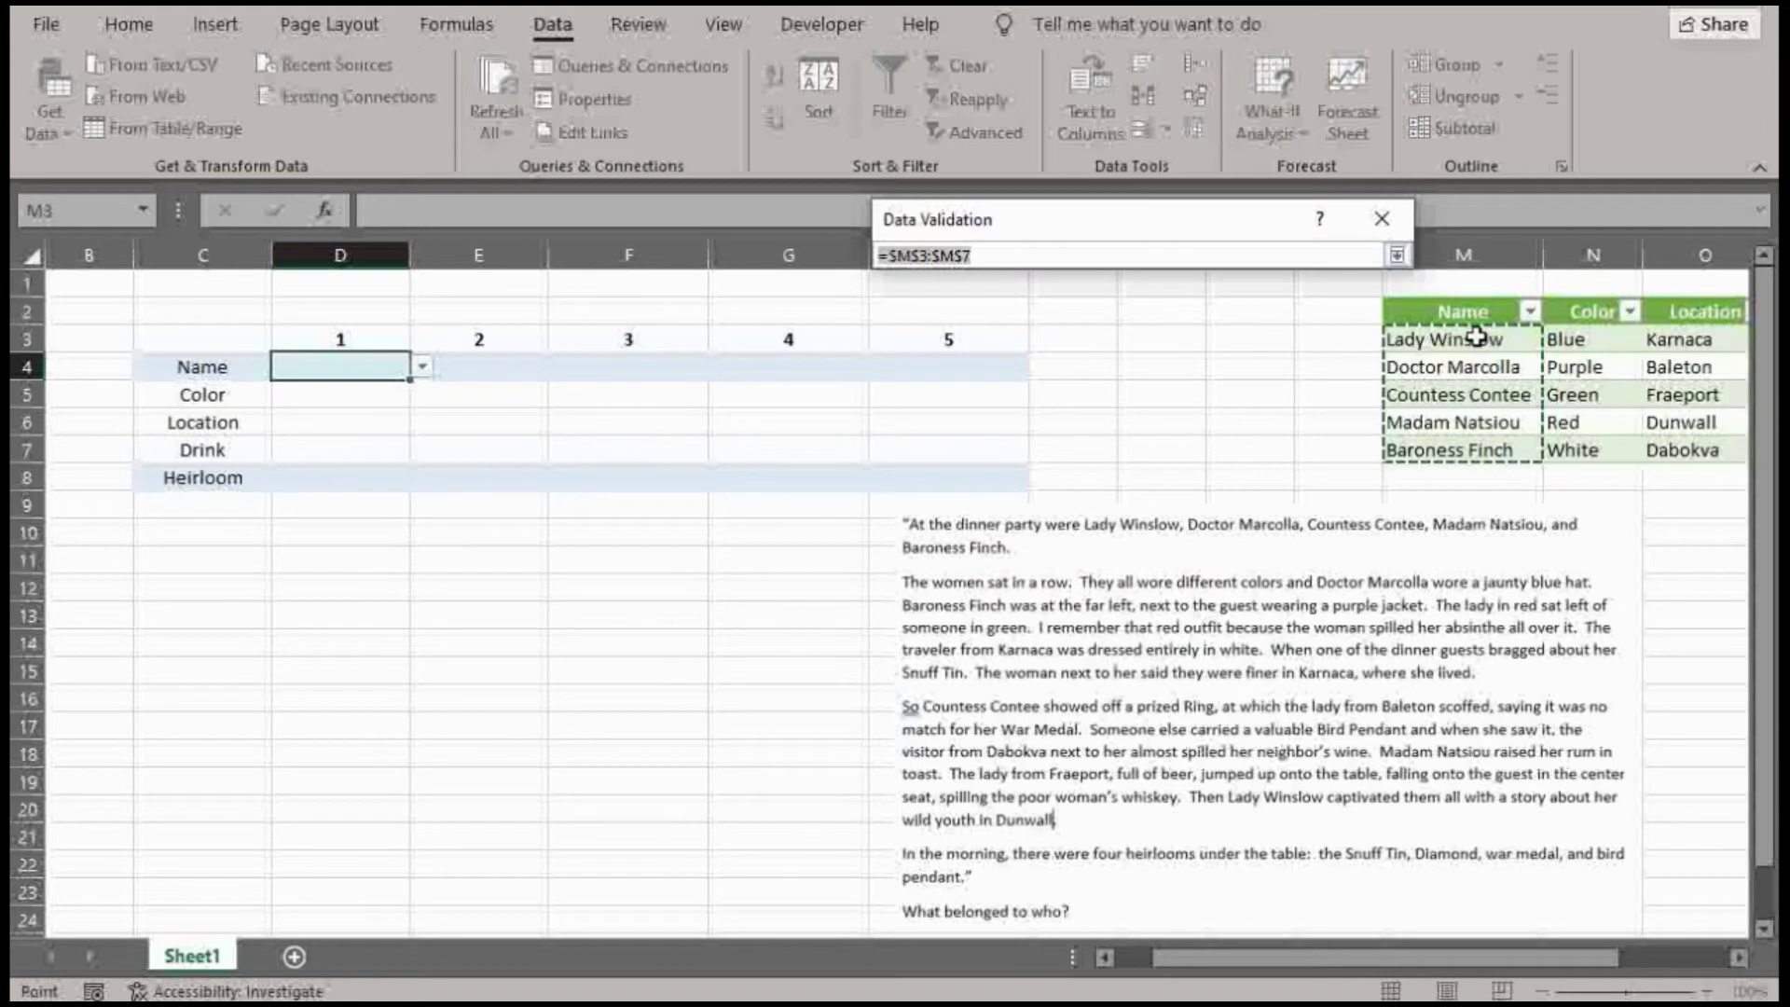
pyautogui.click(1397, 255)
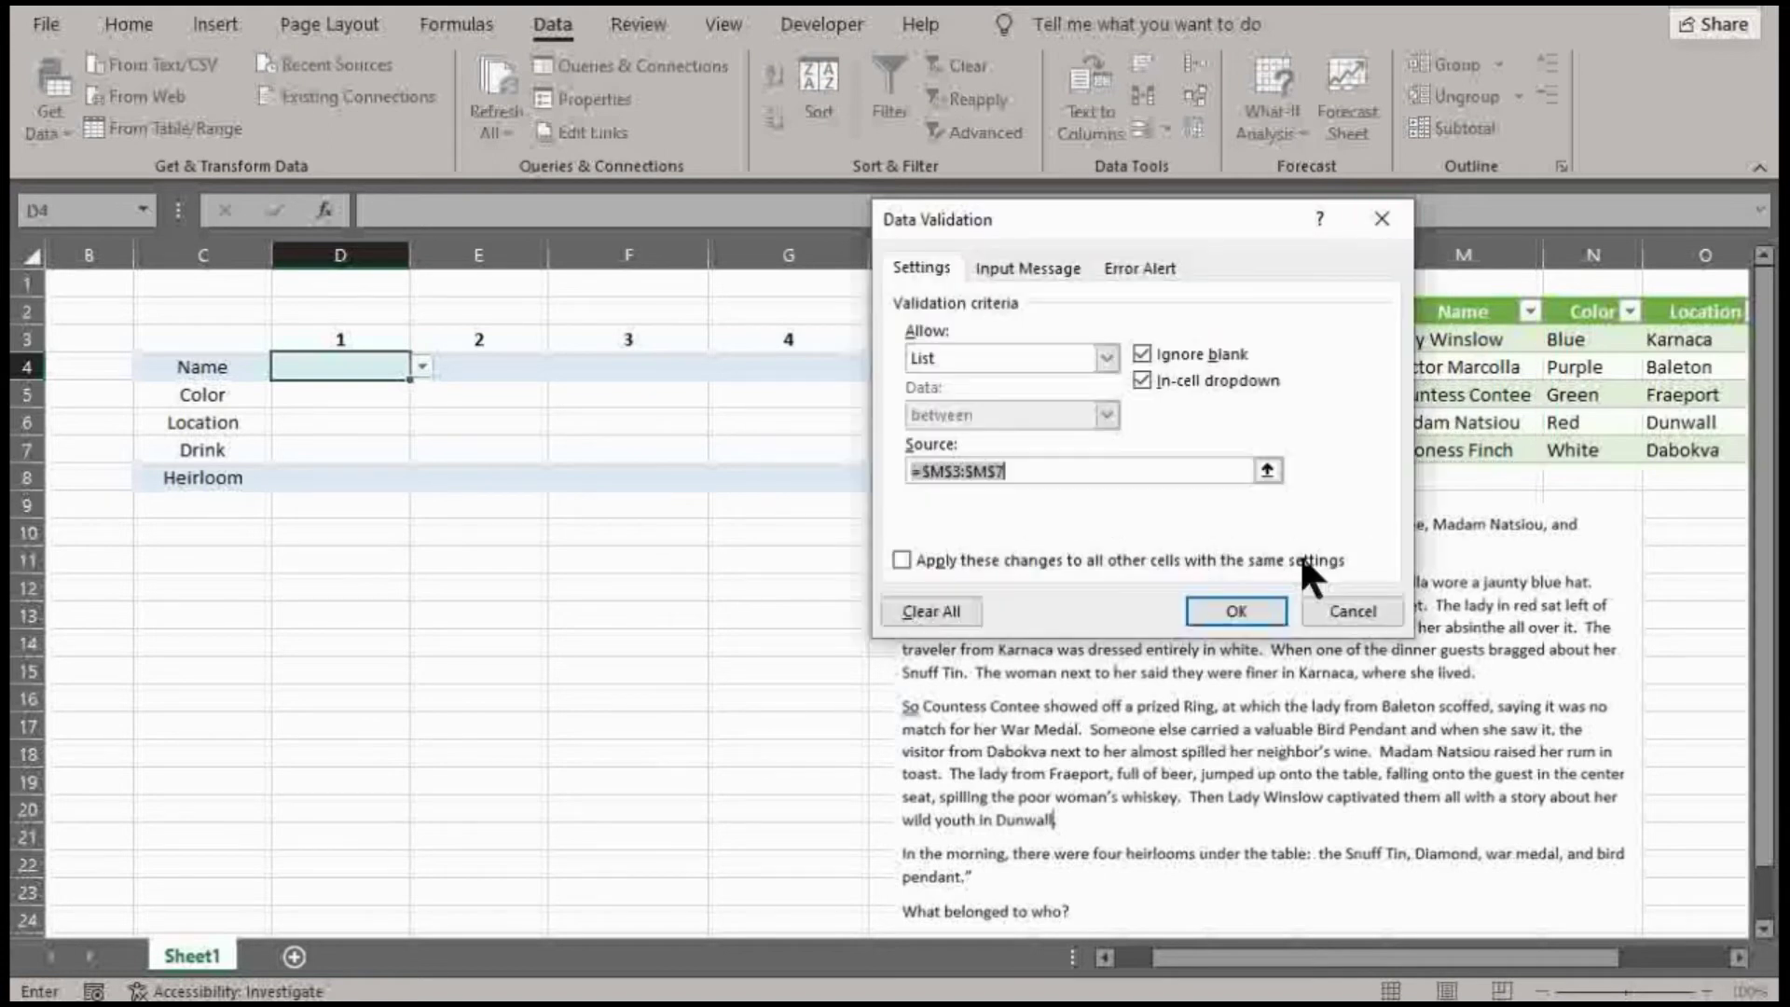
pyautogui.click(1237, 617)
pyautogui.click(318, 395)
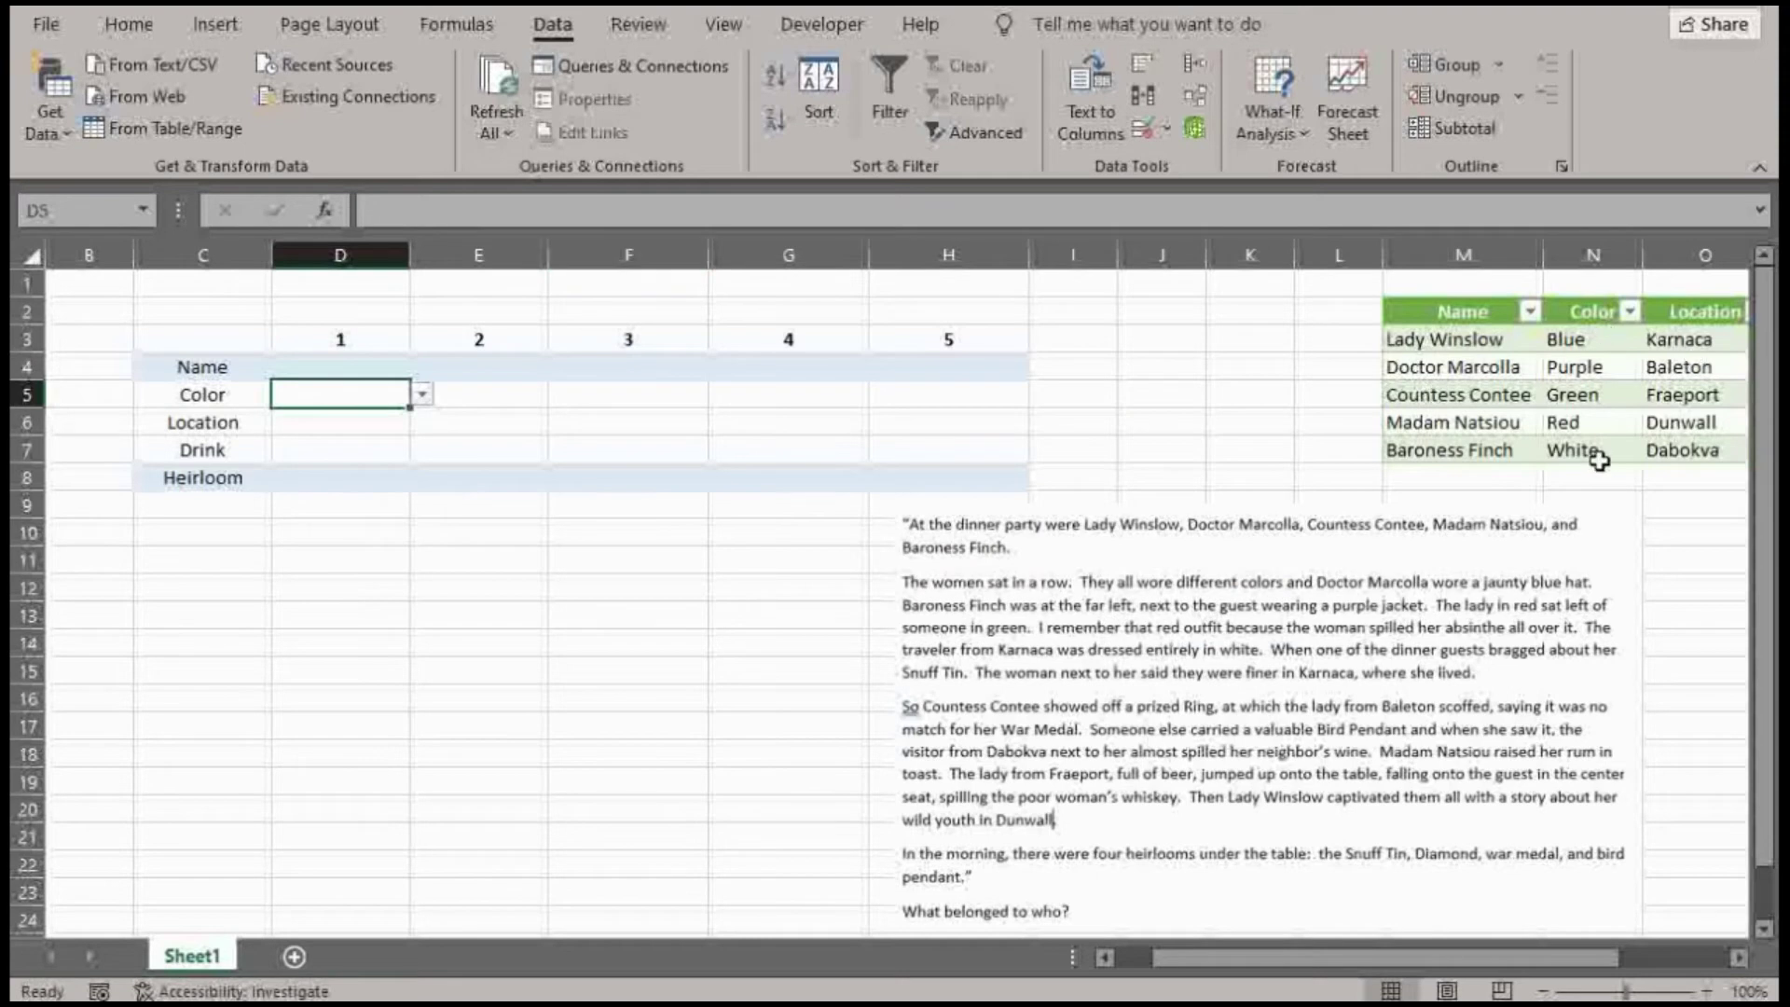
pyautogui.click(338, 417)
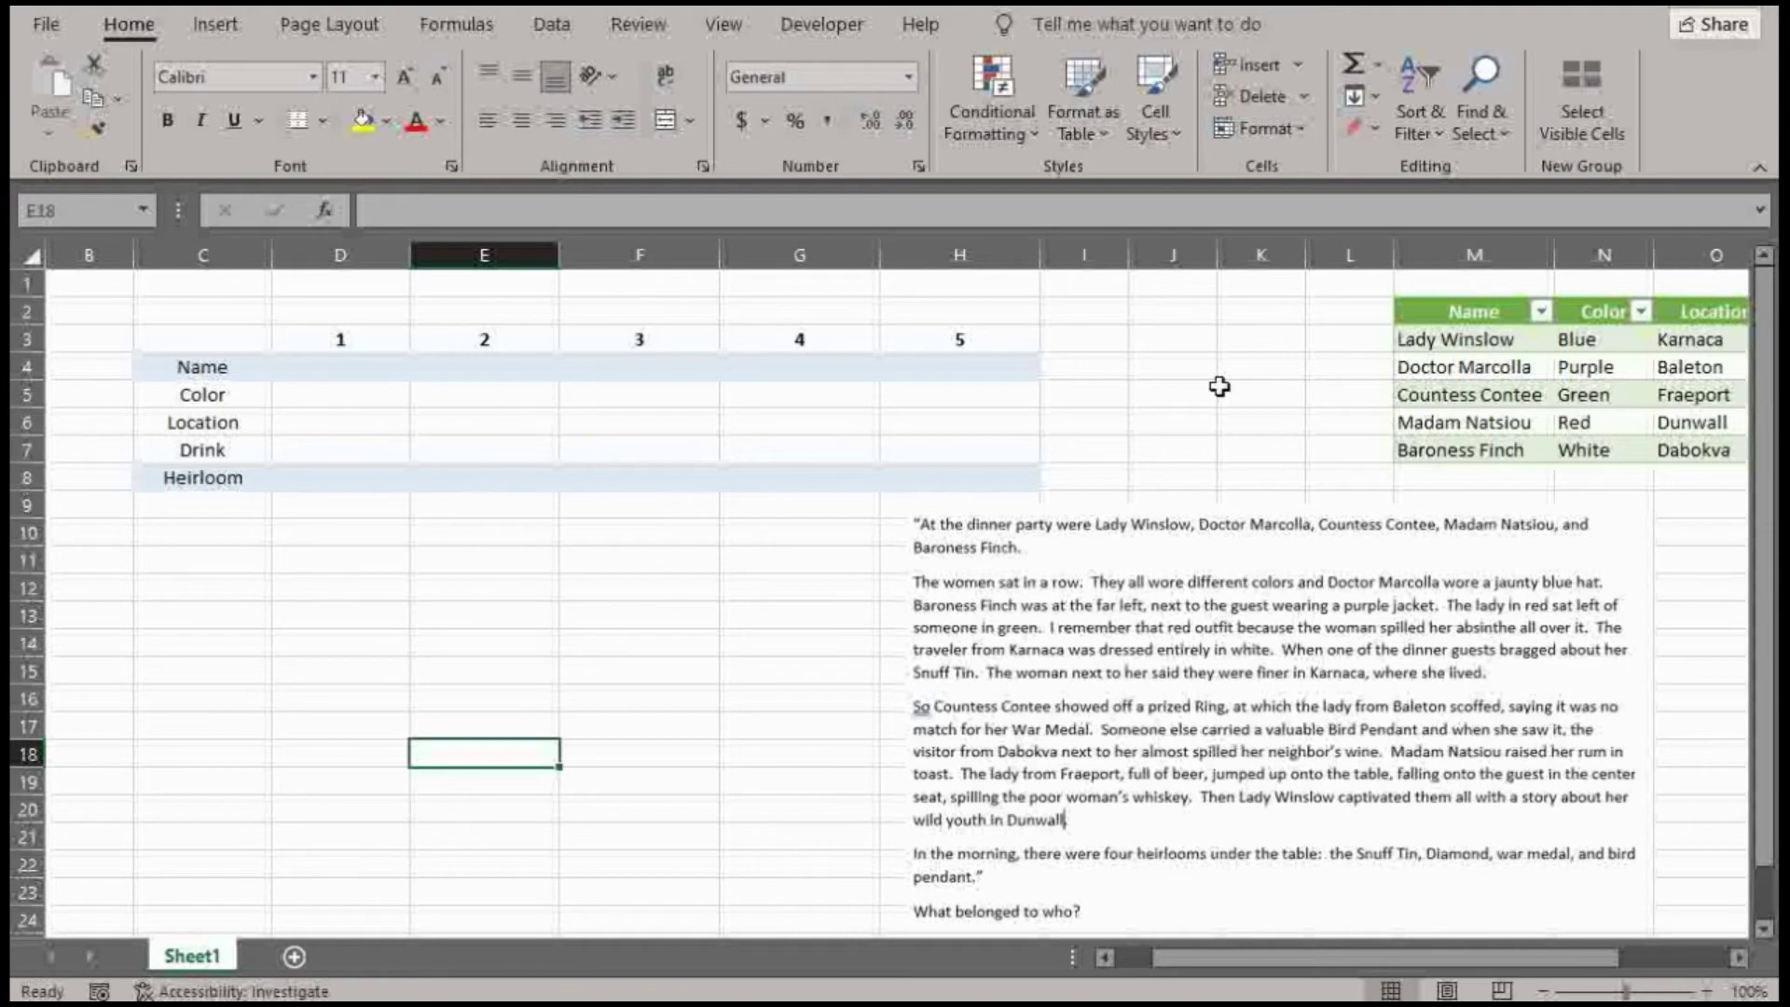
# Copy the five guest names from M3:M7 into C13:C17 and autofit column C
pyautogui.moveTo(1520, 346); pyautogui.dragTo(1498, 455)
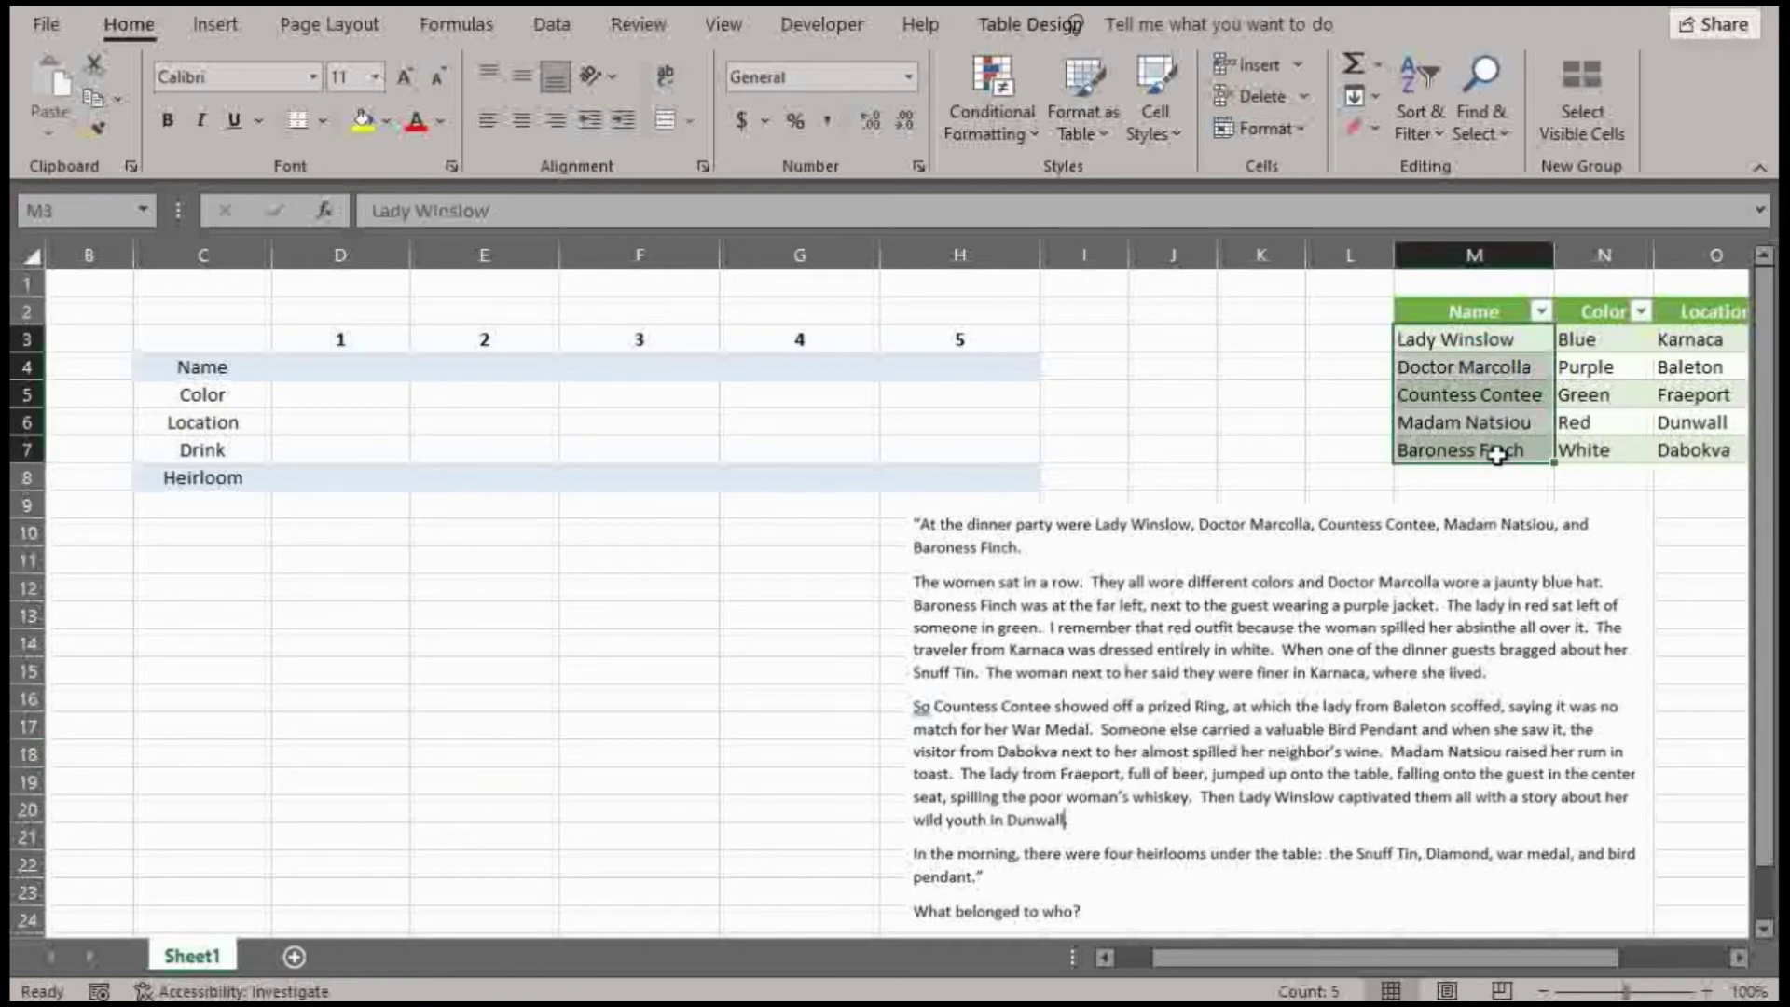
pyautogui.hotkey('ctrl', 'c')
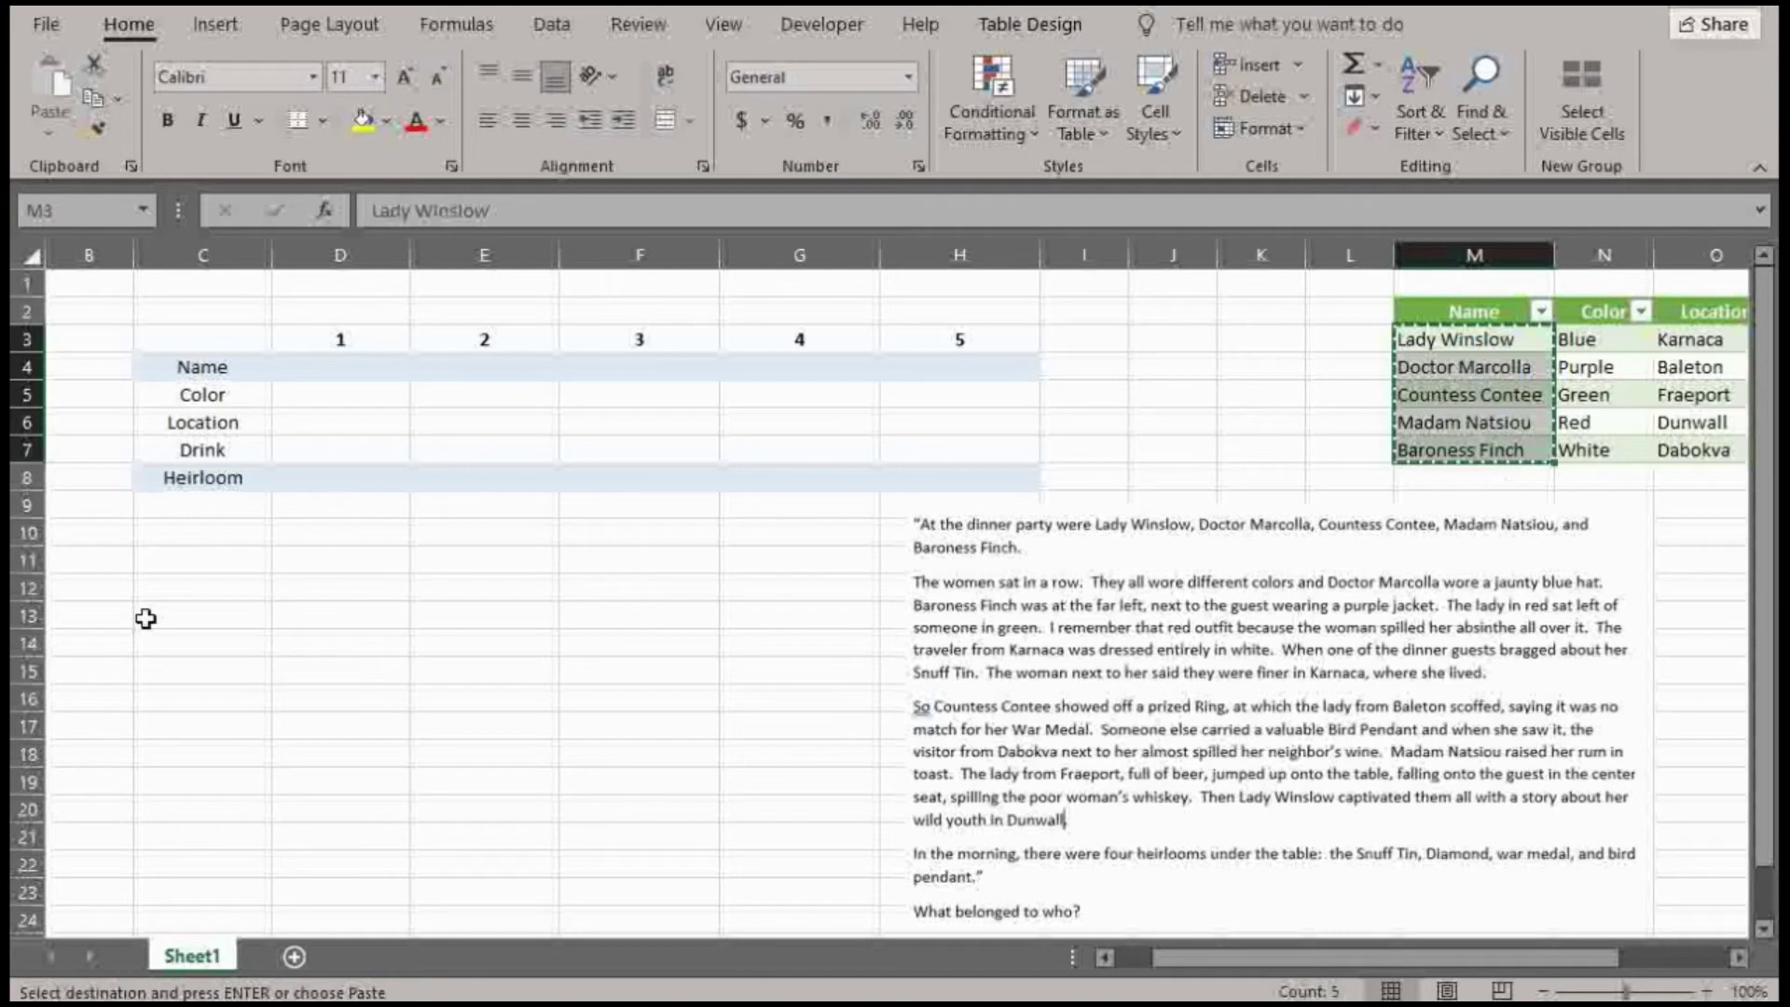
pyautogui.click(145, 619)
pyautogui.hotkey('ctrl', 'v')
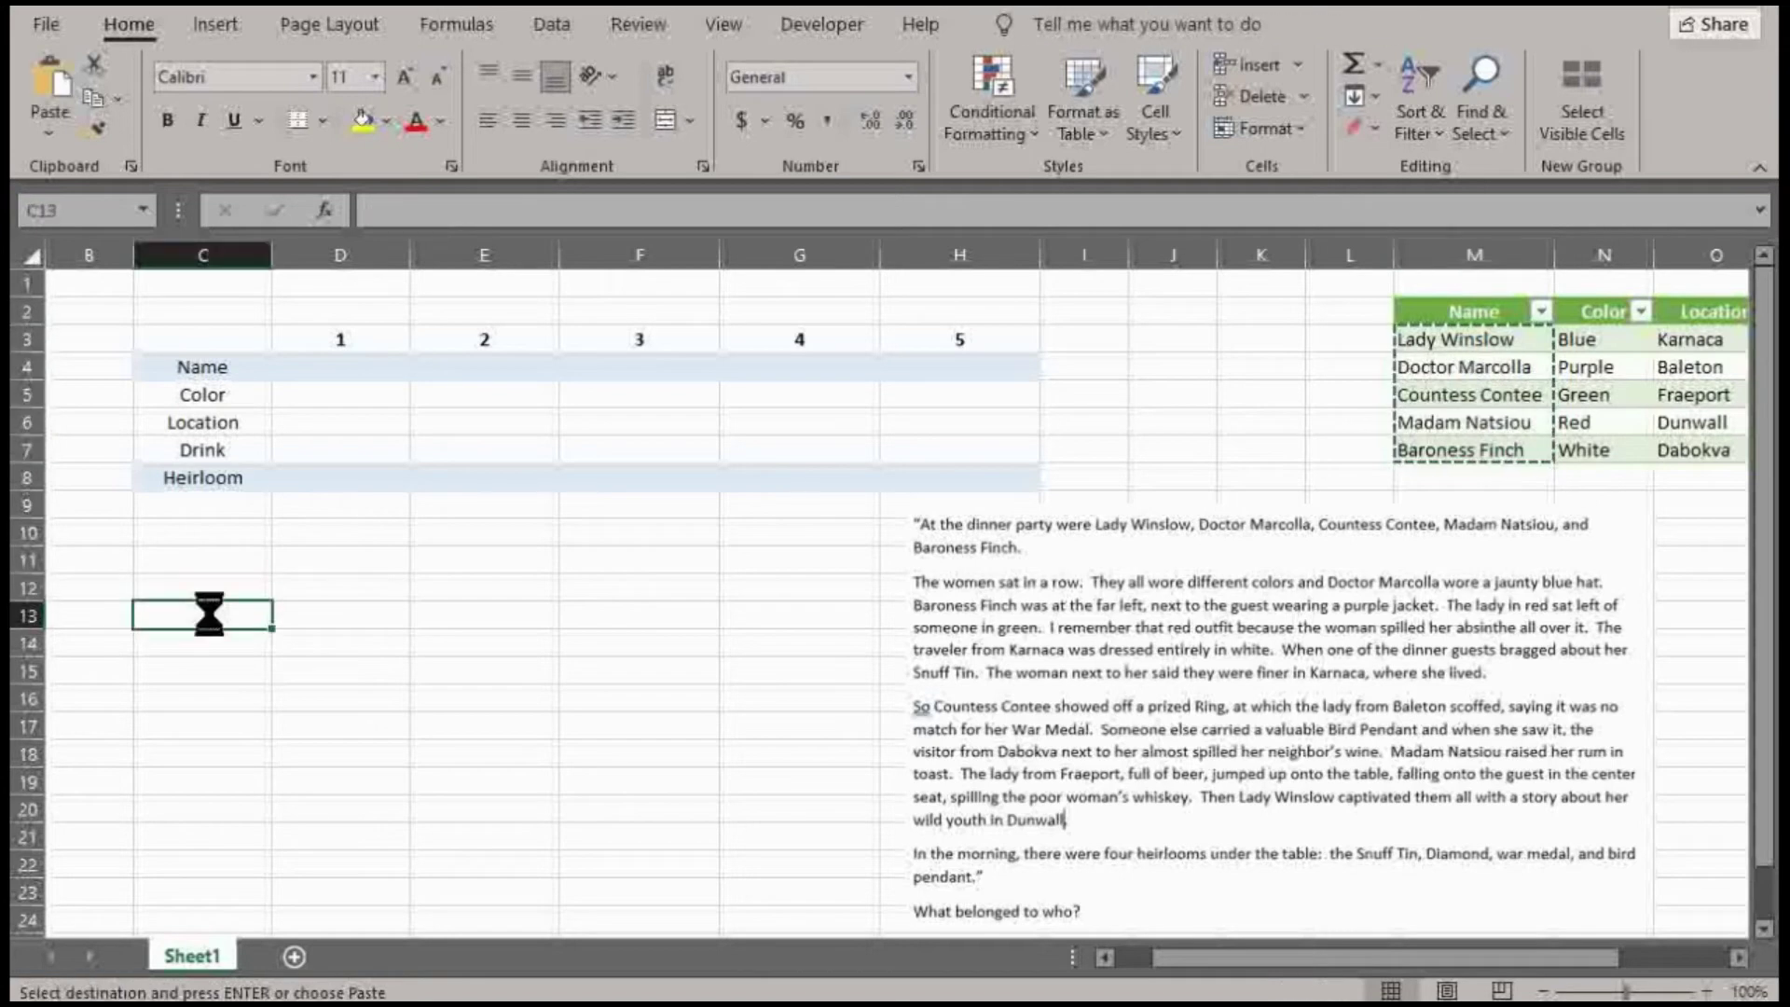
pyautogui.click(289, 616)
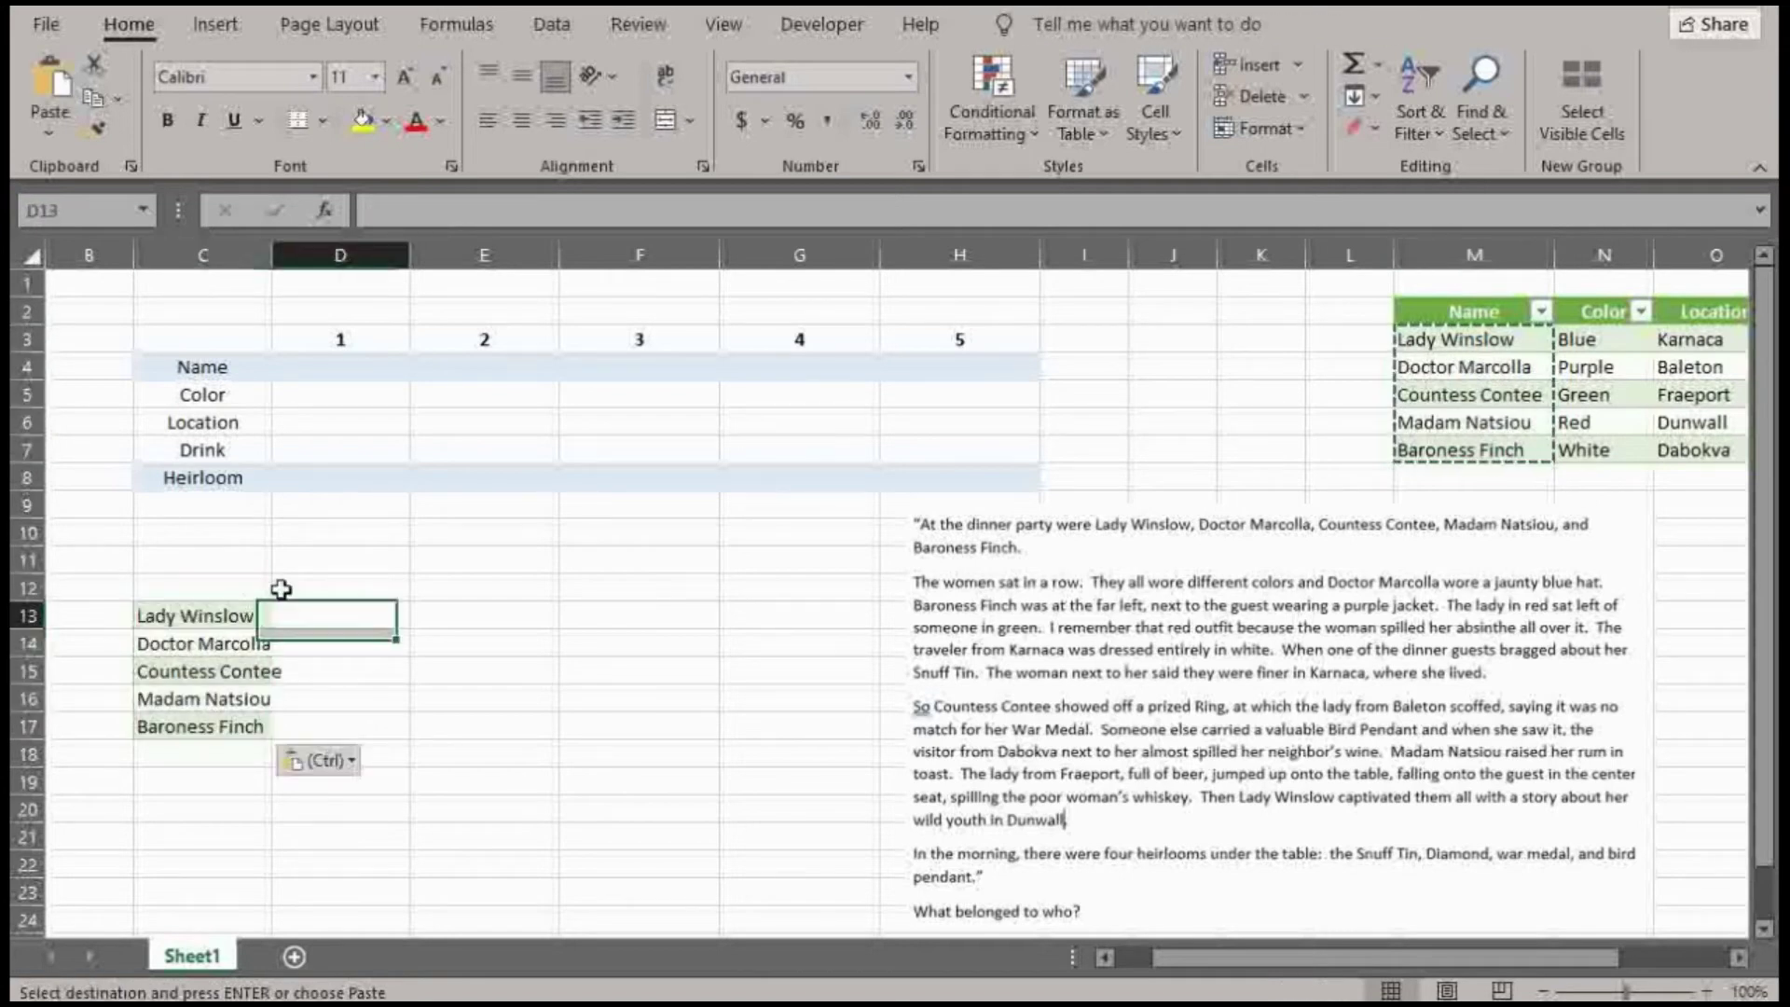
pyautogui.doubleClick(265, 254)
# Enter the heading 'Heirloom' in D12
pyautogui.click(346, 577)
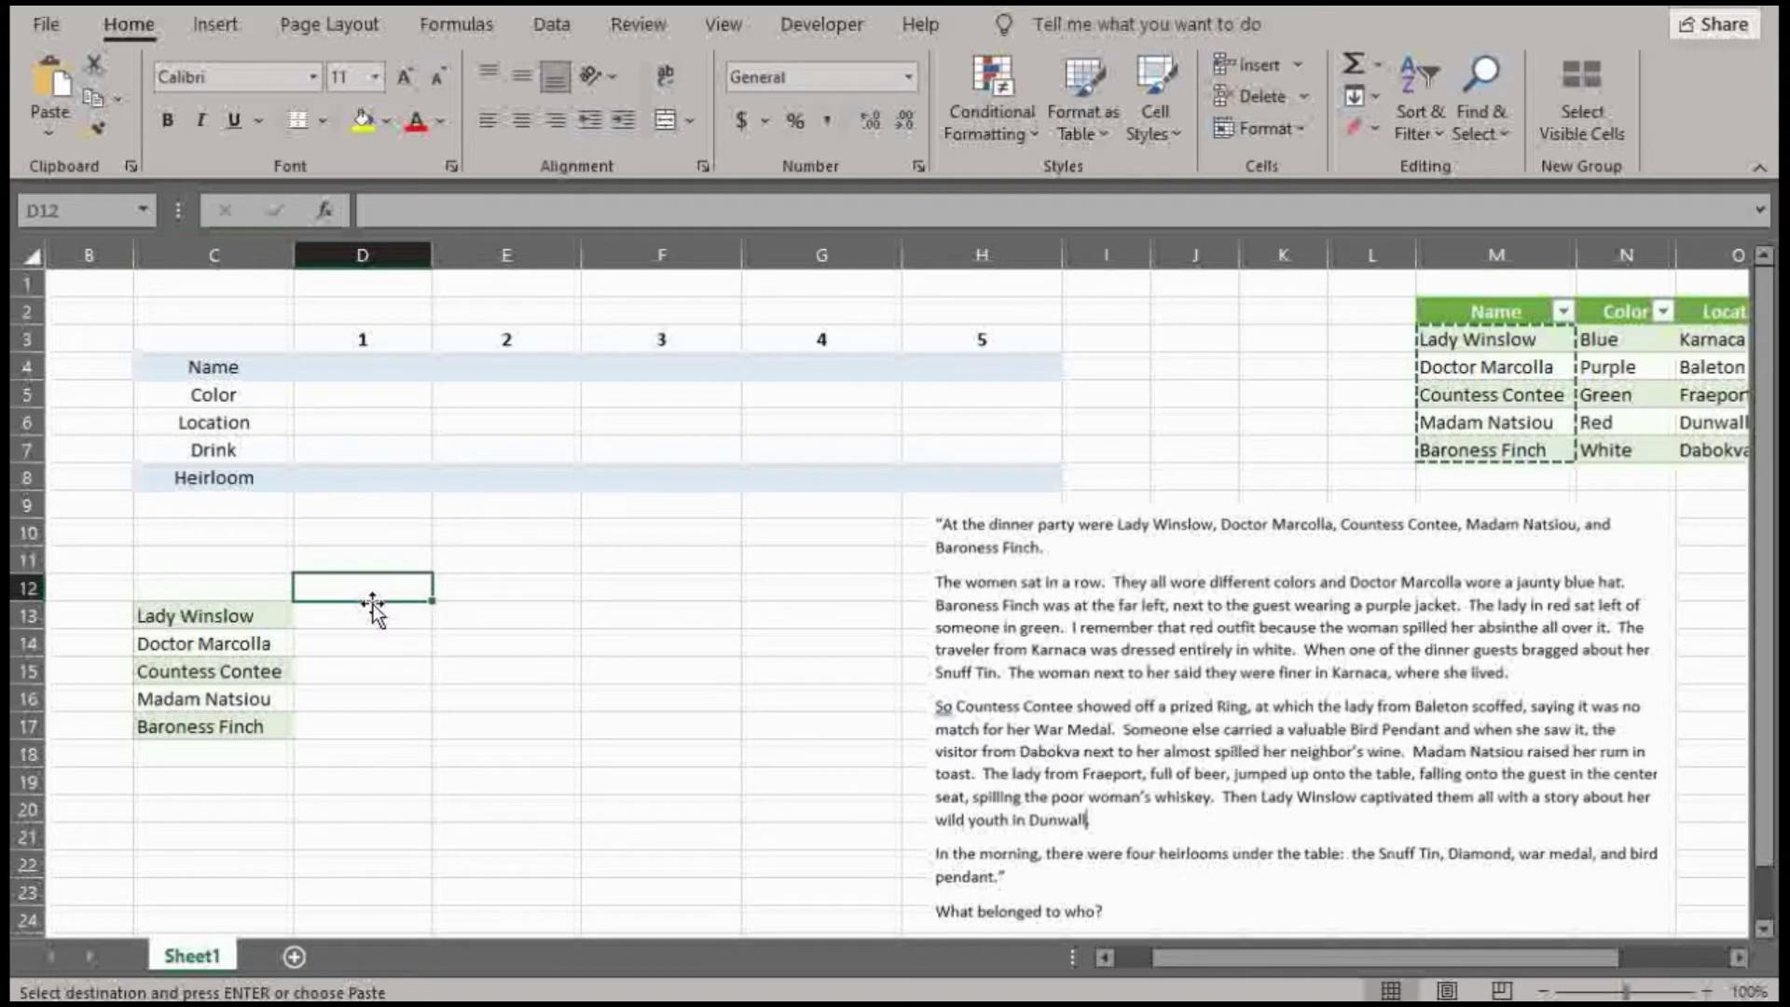
pyautogui.press('Escape')
pyautogui.write('Heirl')
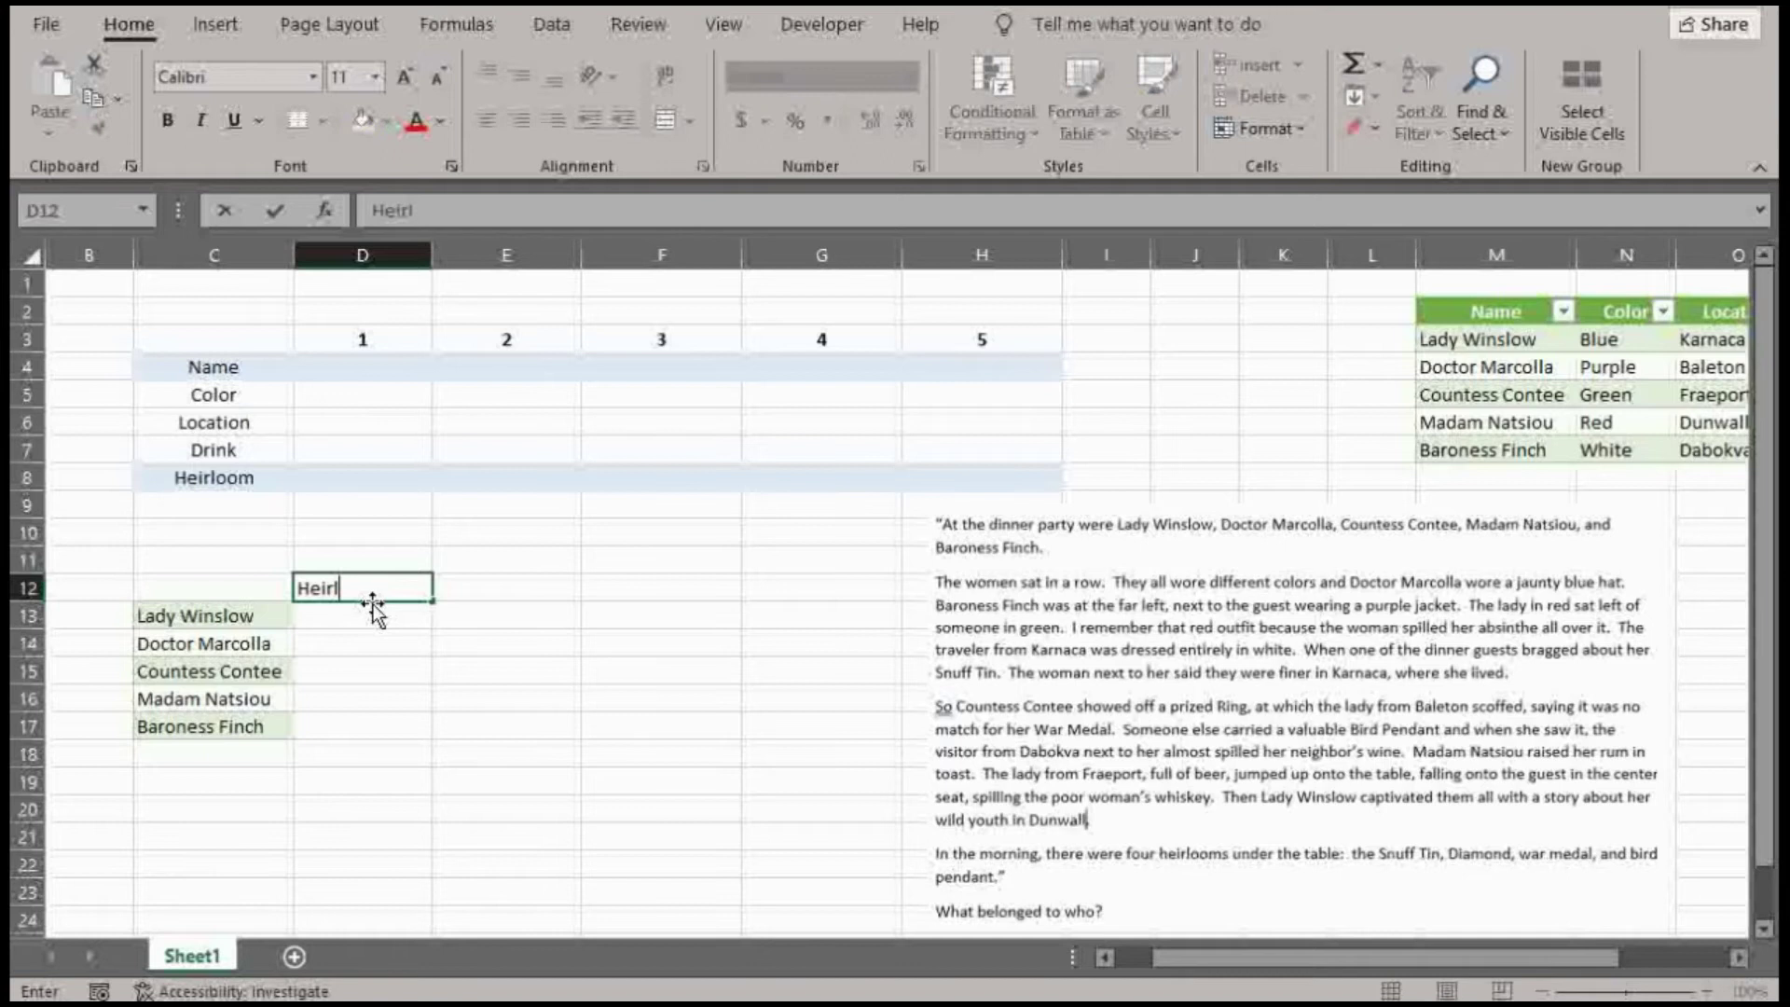
pyautogui.write('oom')
pyautogui.press('Up')
pyautogui.click(382, 588)
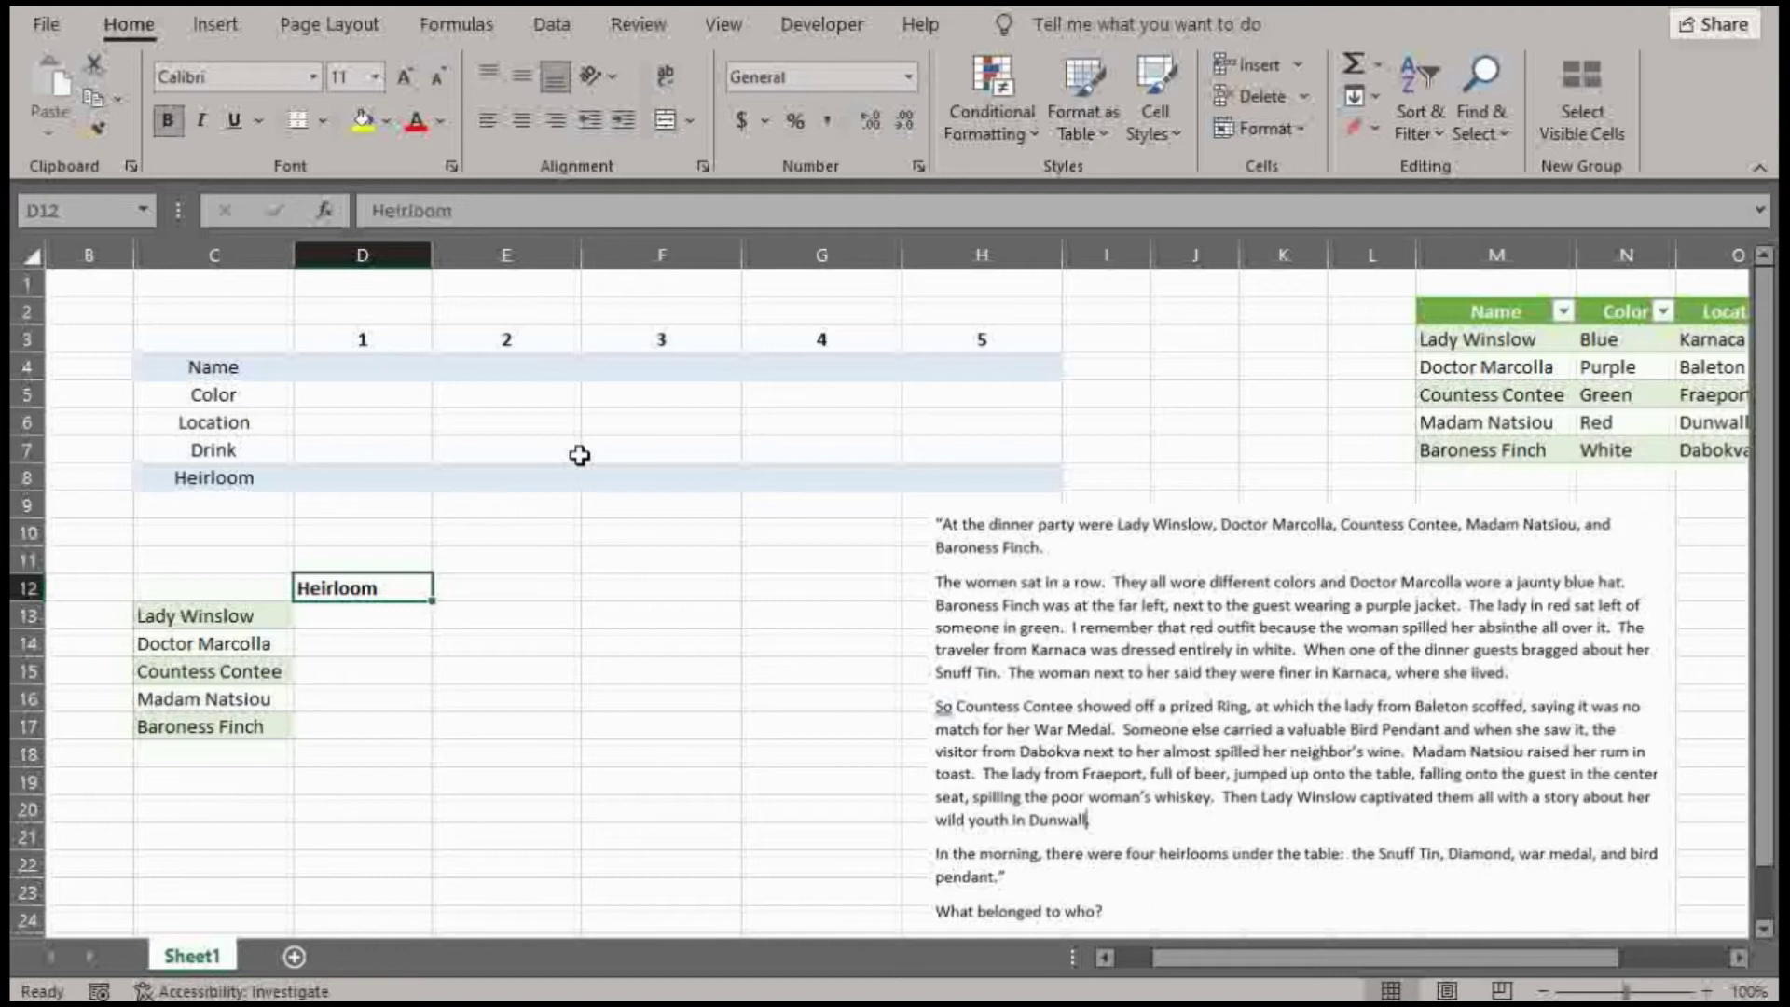
# Choose Baroness Finch from D4's dropdown for seat 1
pyautogui.click(406, 369)
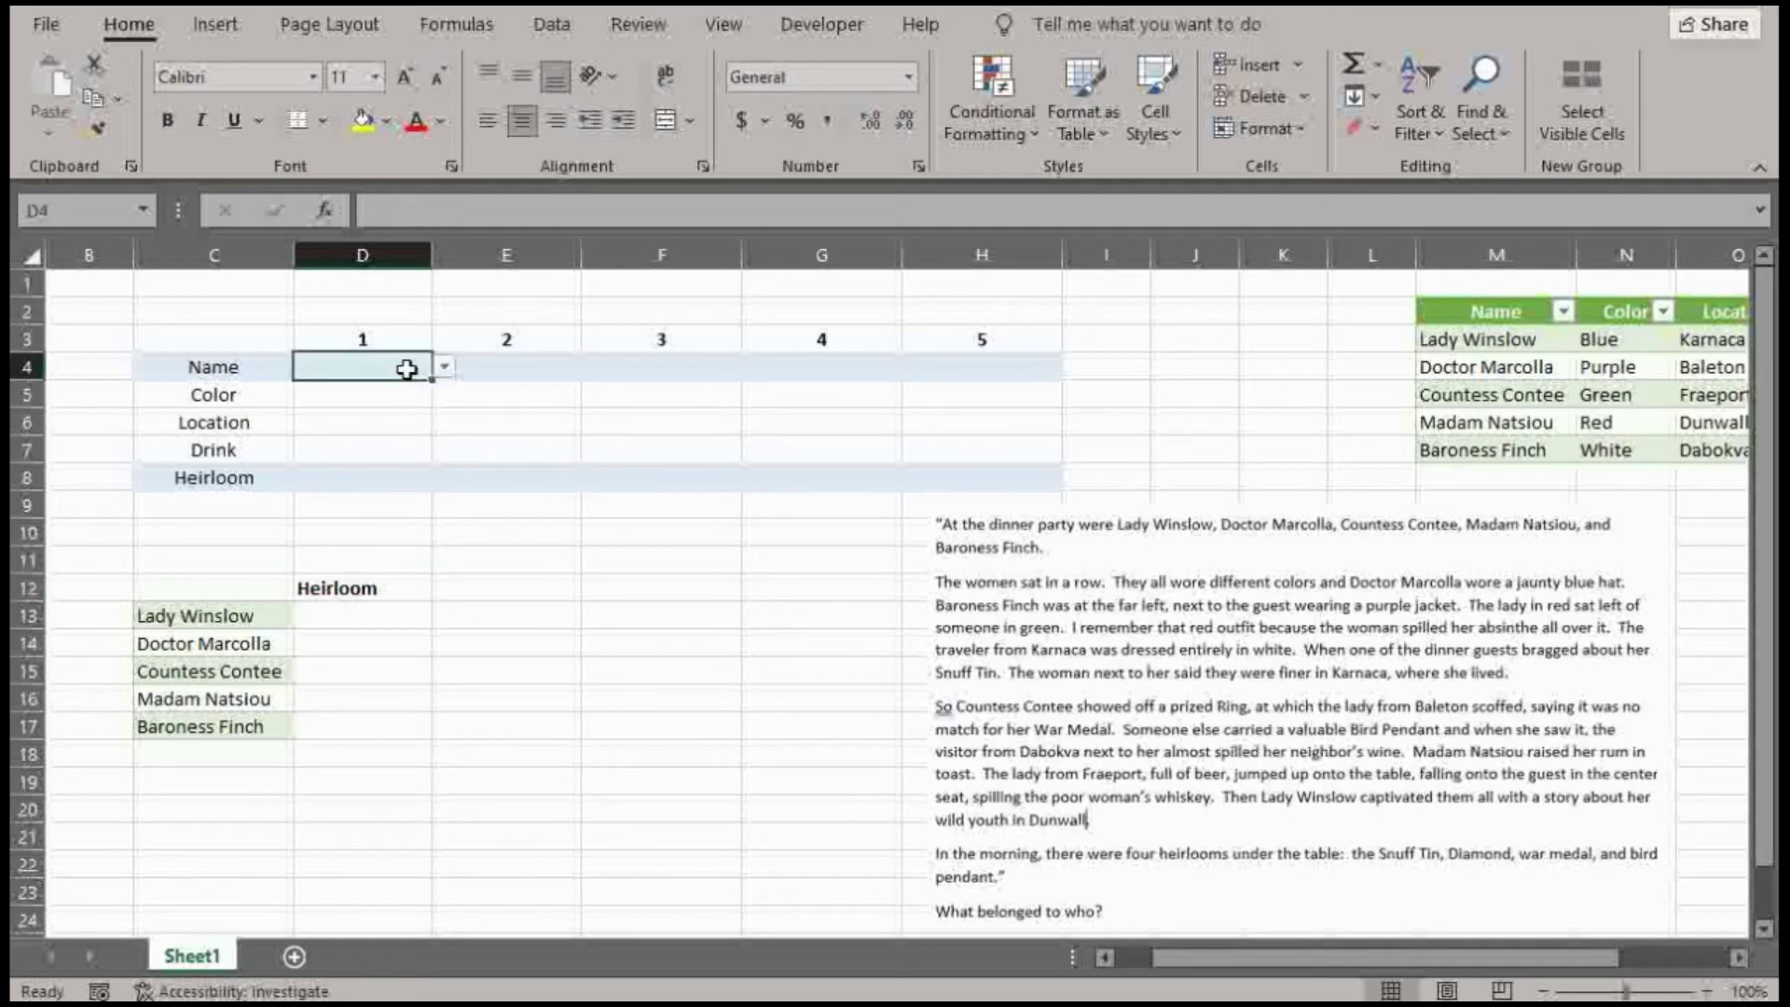
pyautogui.click(445, 366)
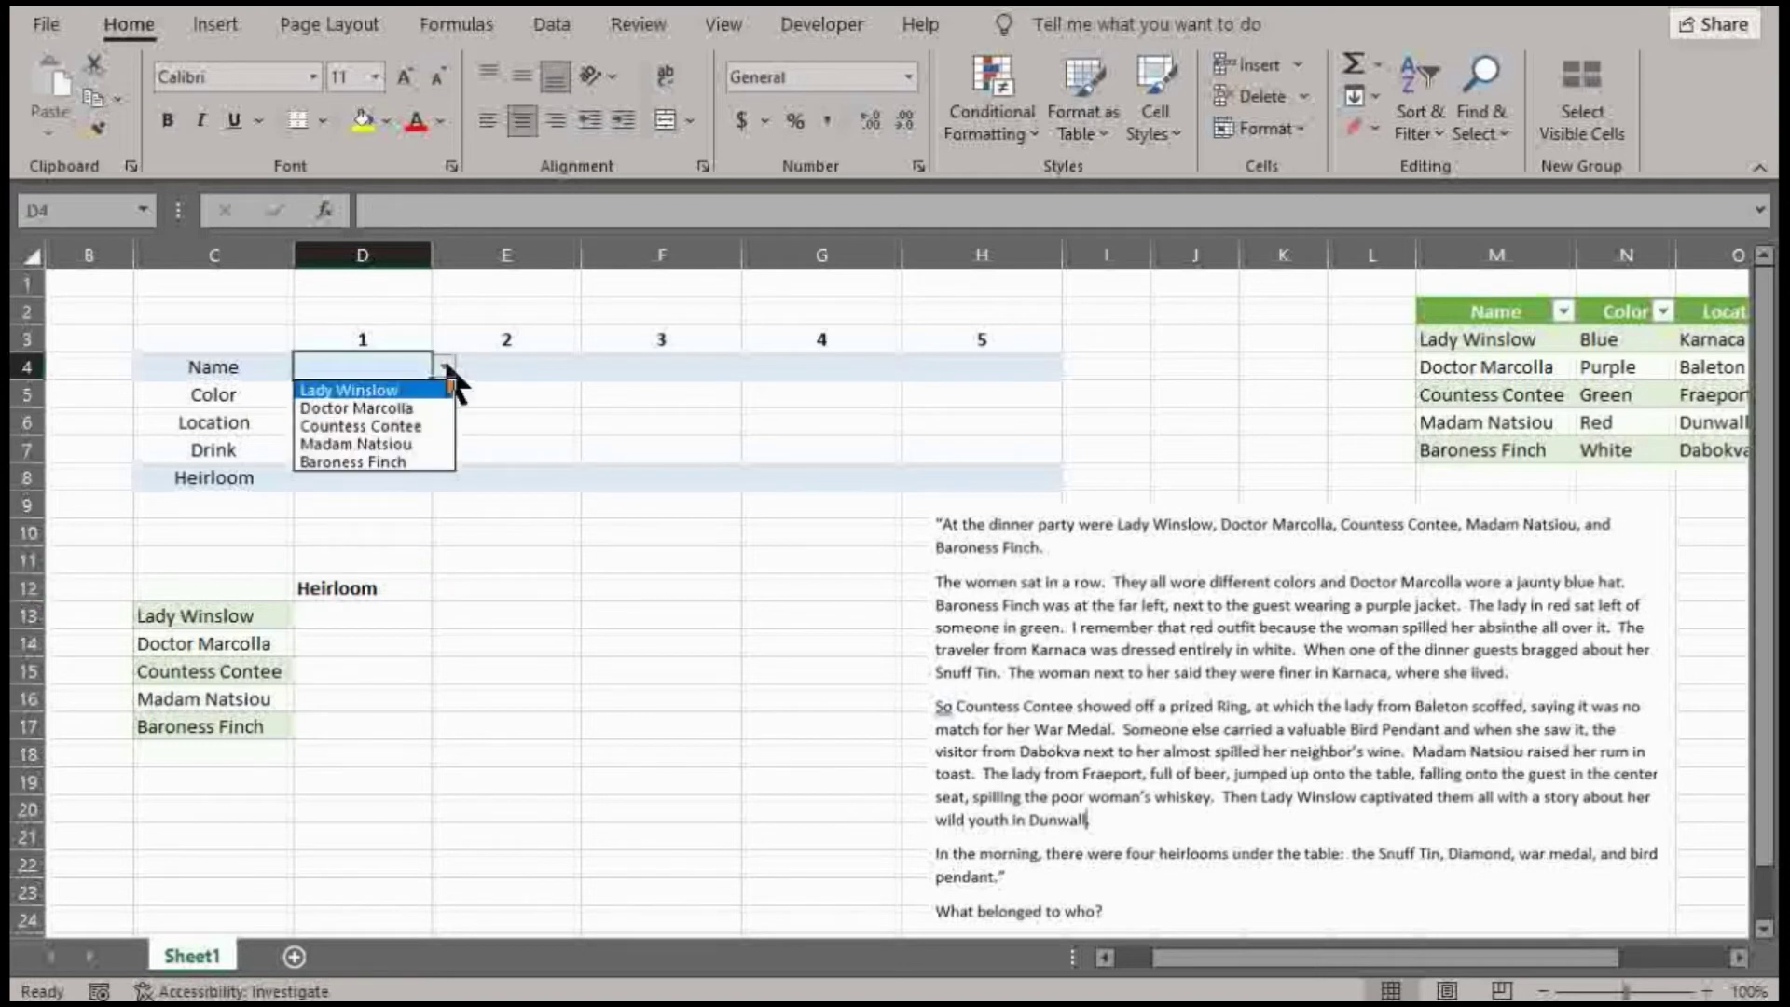
pyautogui.click(392, 461)
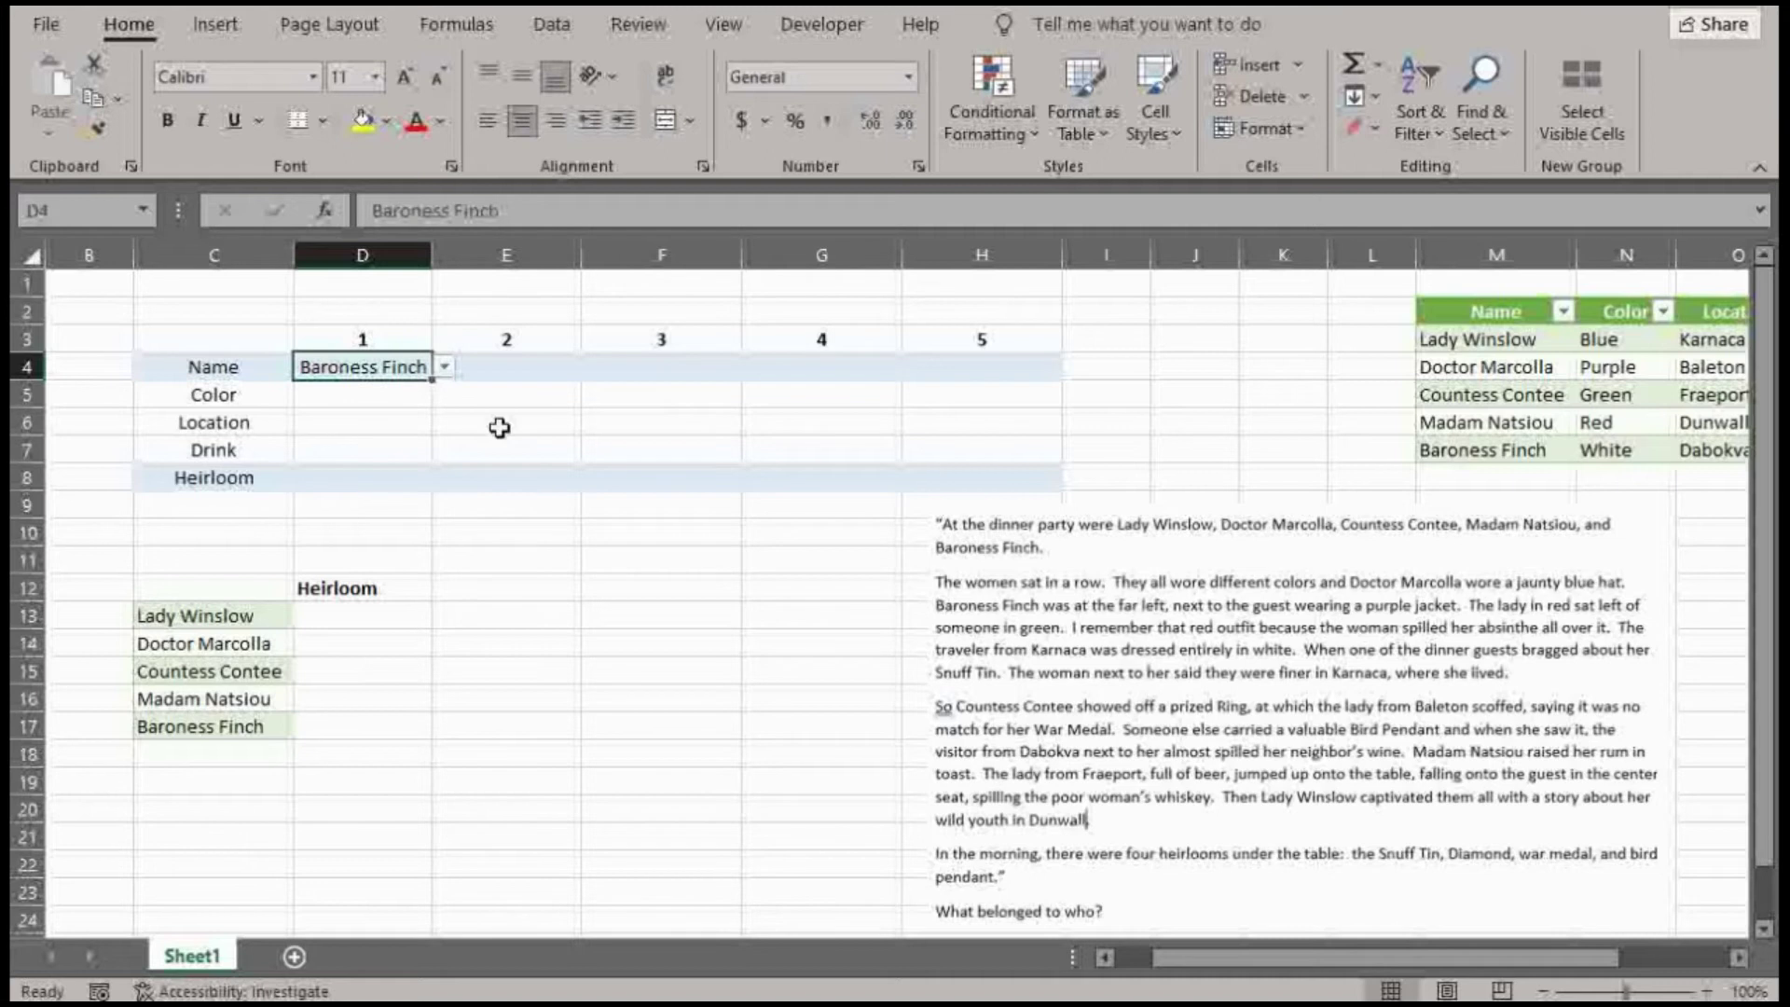
# Set seat 2's colour in E5 to Purple, then look over seats 3 and 4's colour cells
pyautogui.click(559, 396)
pyautogui.click(594, 395)
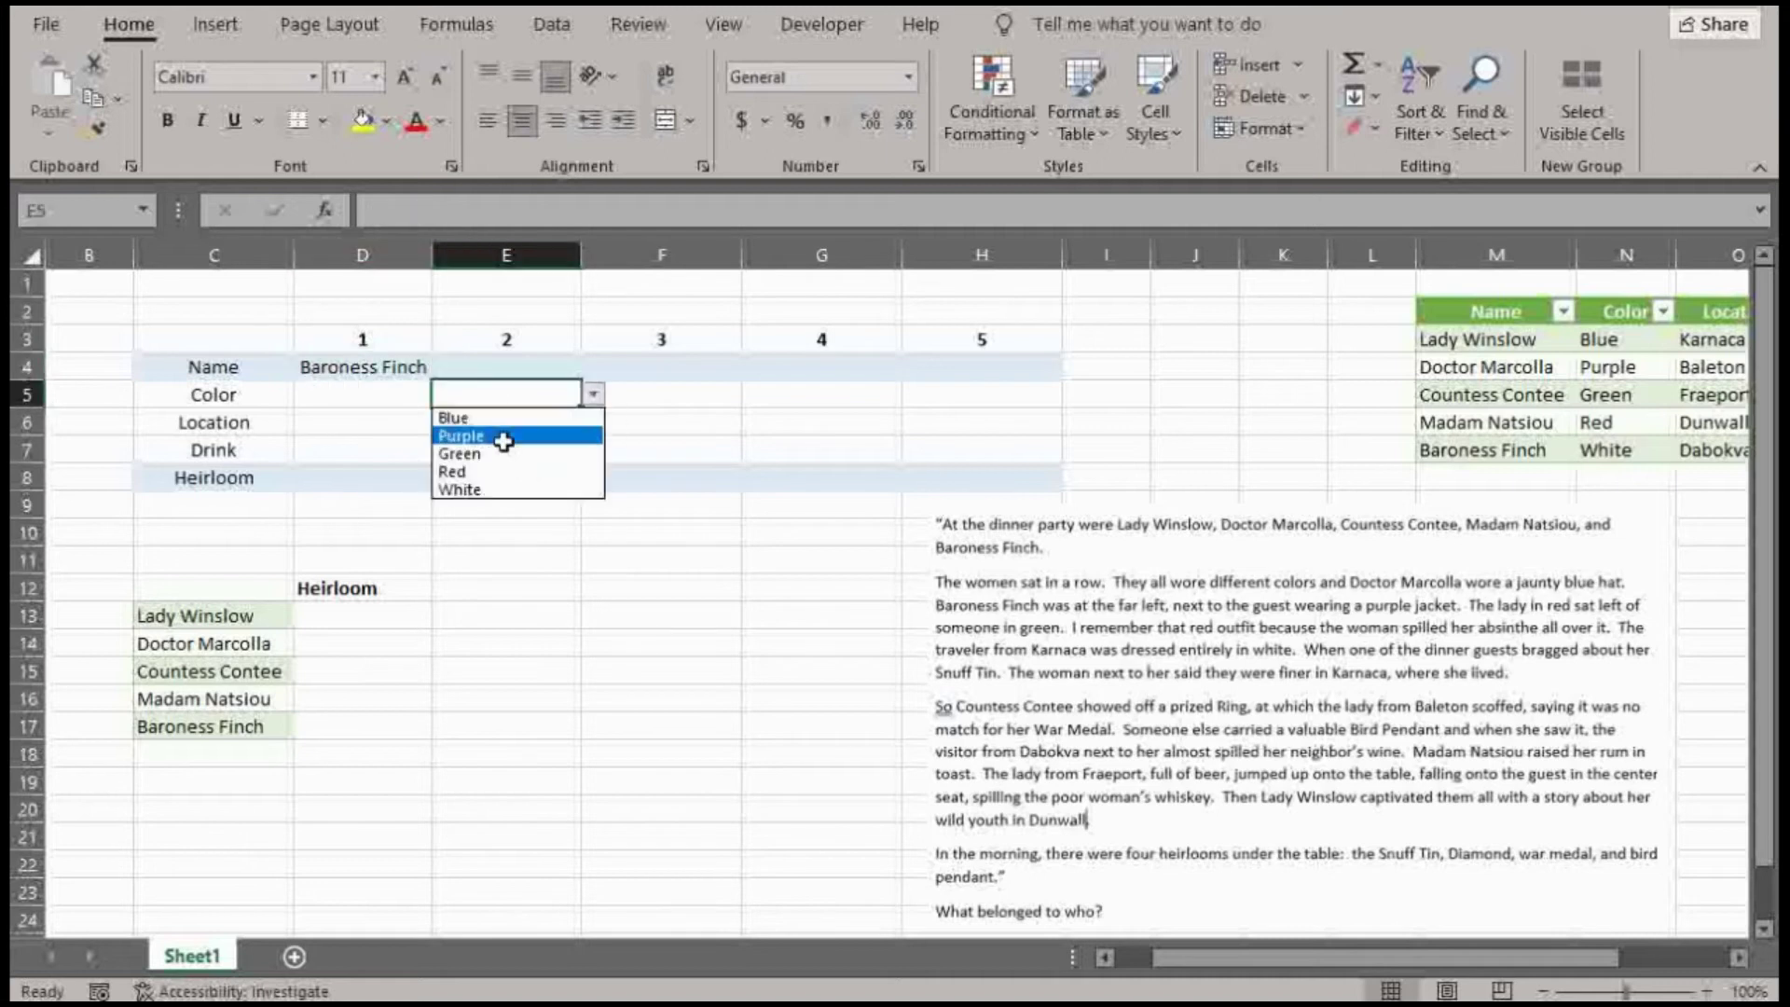
pyautogui.click(503, 442)
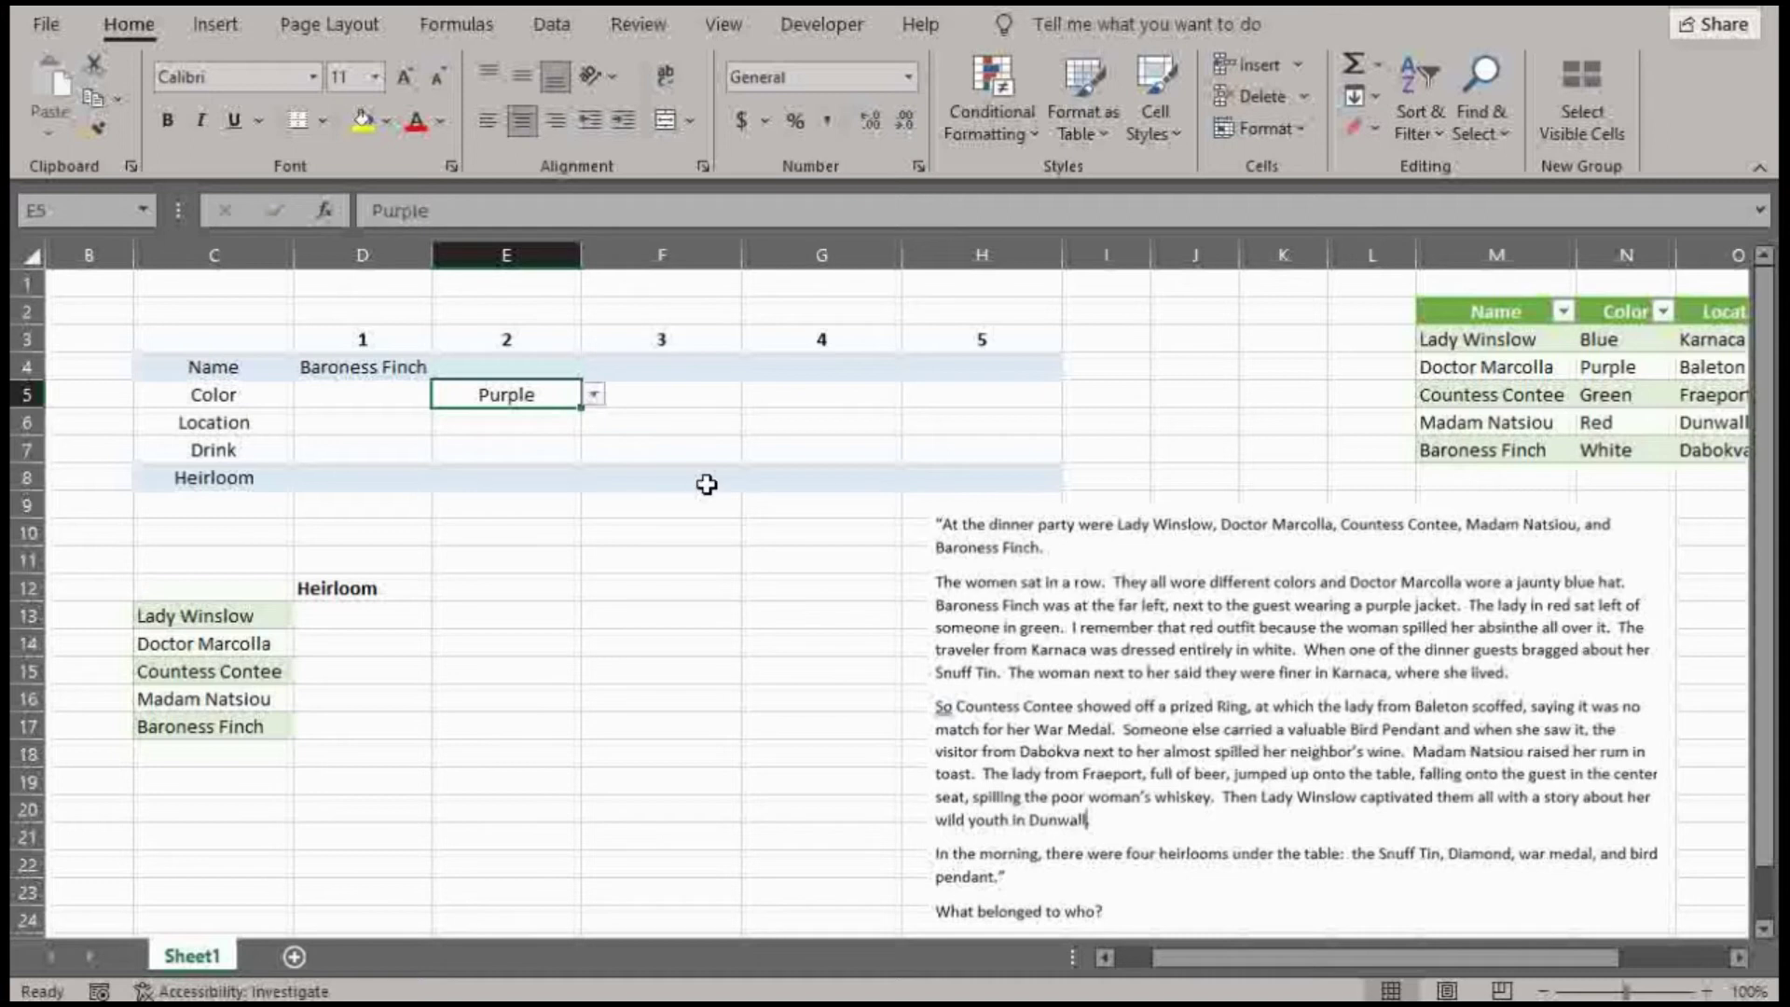
pyautogui.click(692, 399)
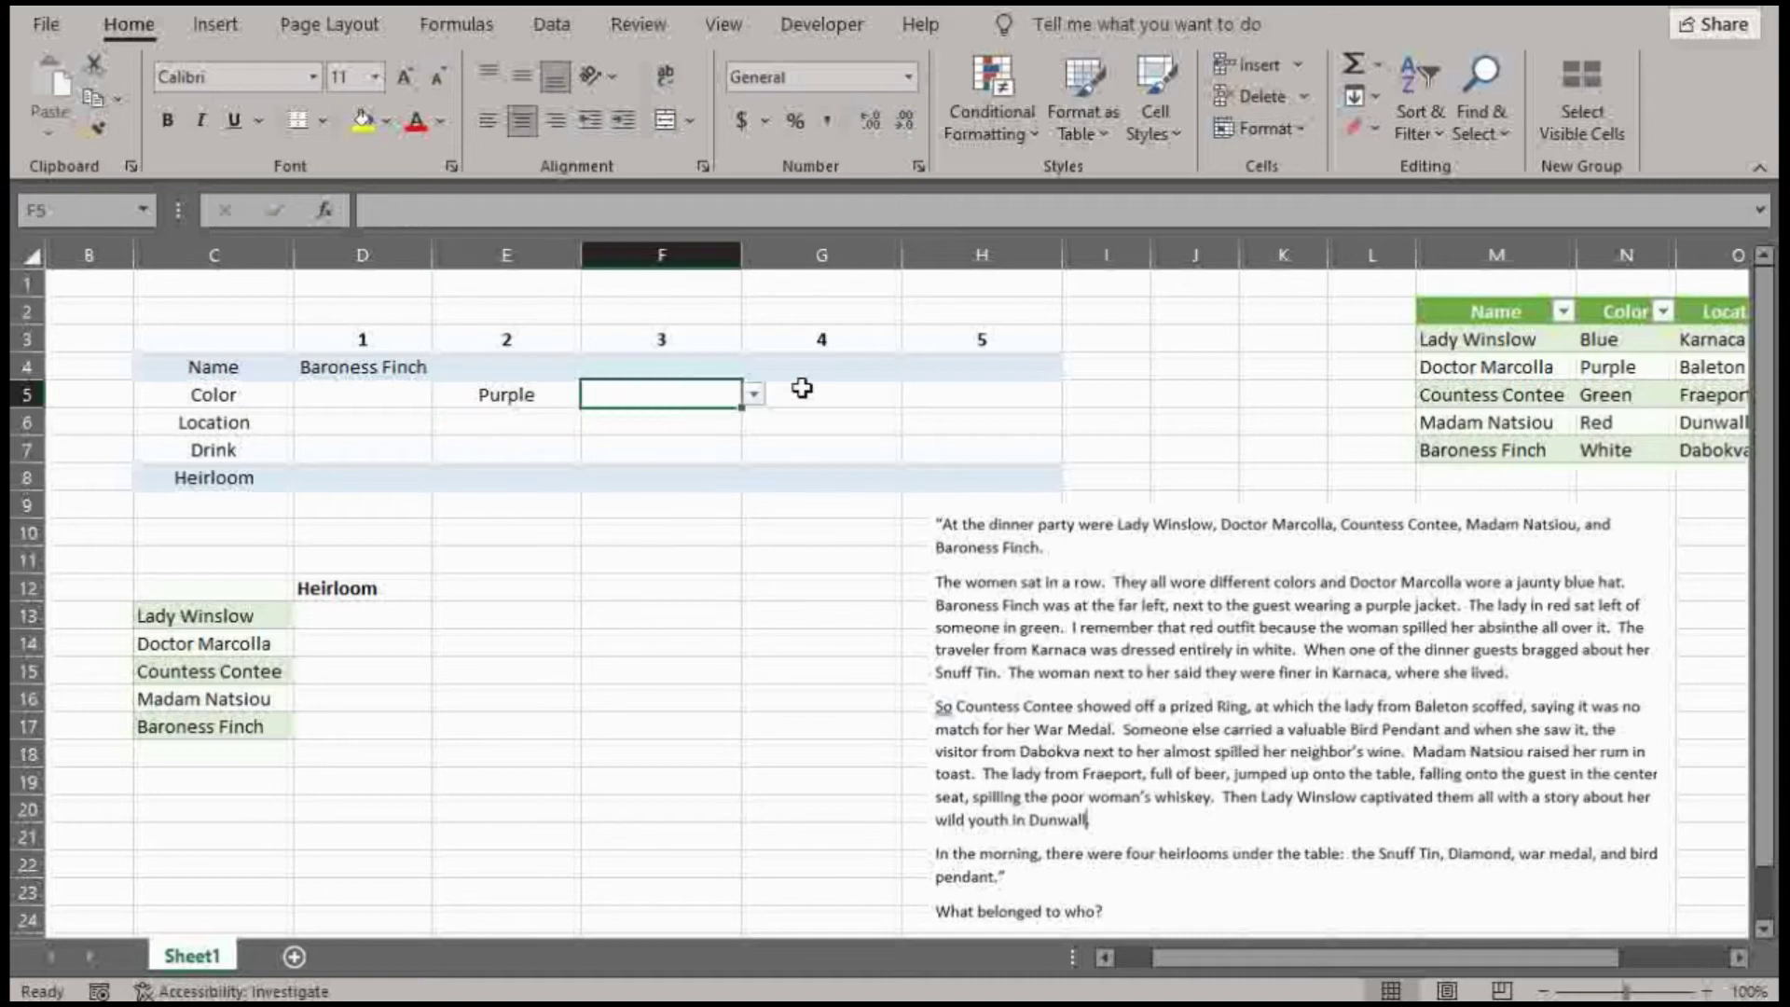
pyautogui.click(795, 397)
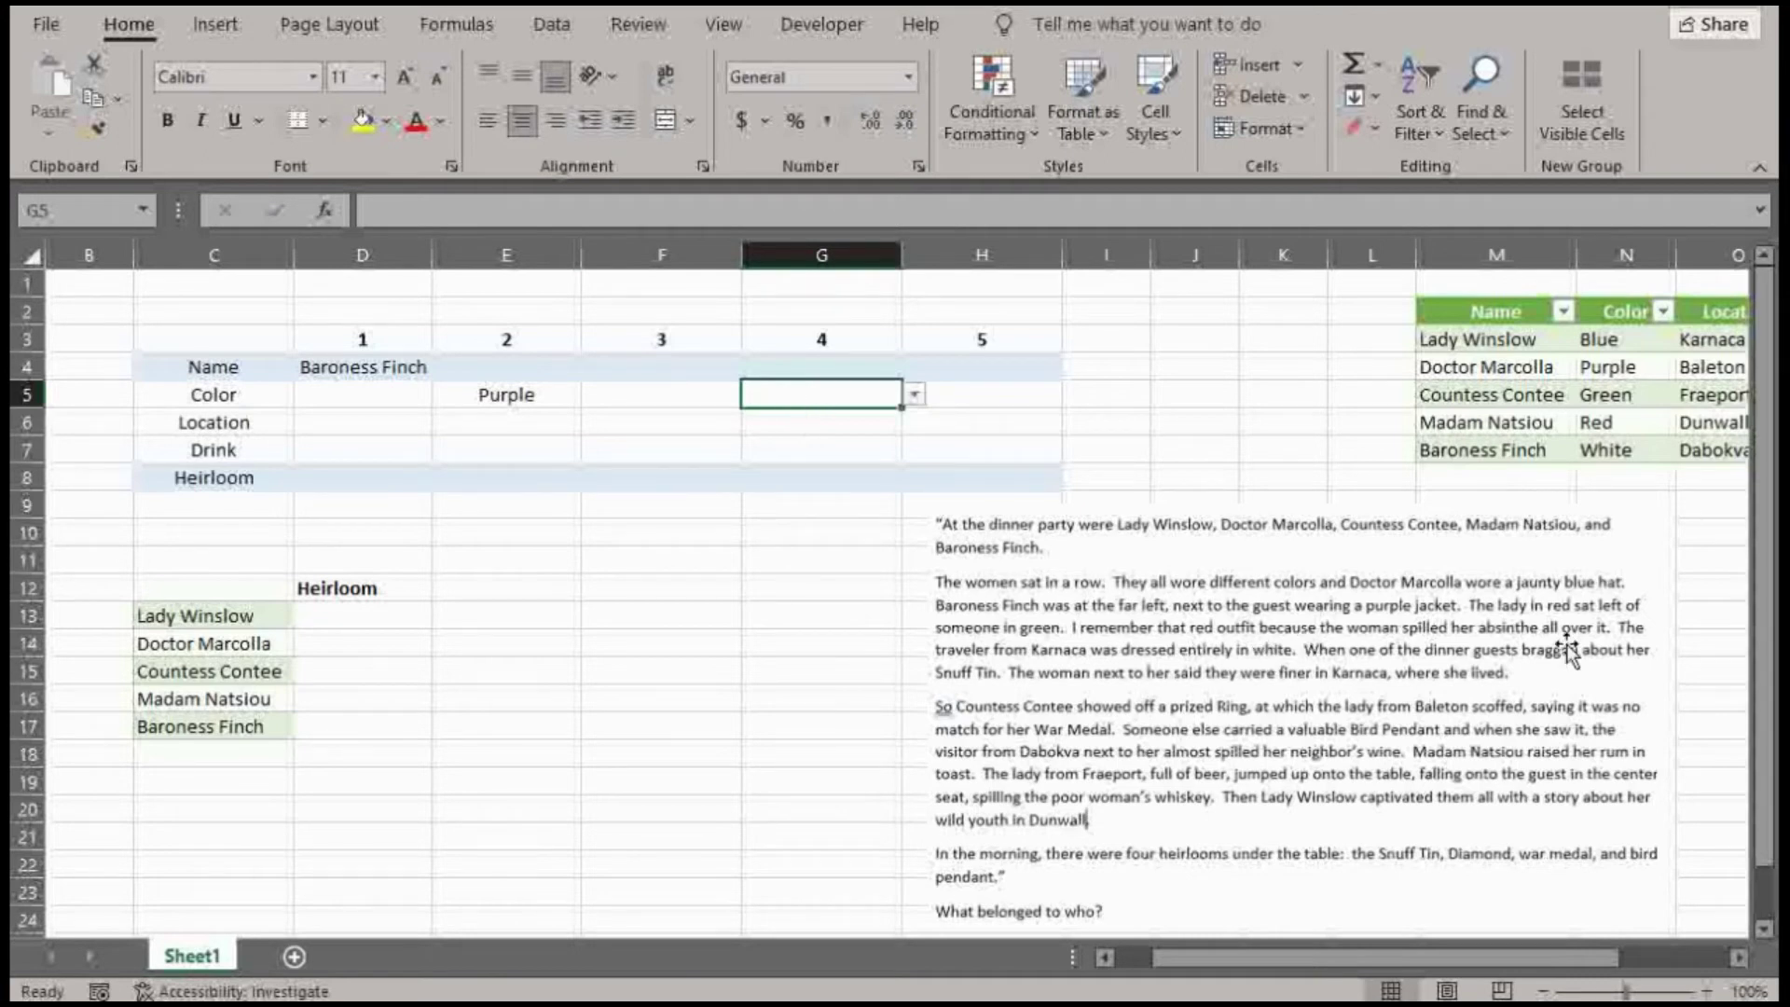
pyautogui.click(652, 389)
pyautogui.click(791, 385)
# Type Ring in D15 as Countess Contee's heirloom
pyautogui.click(338, 672)
pyautogui.write('Ring')
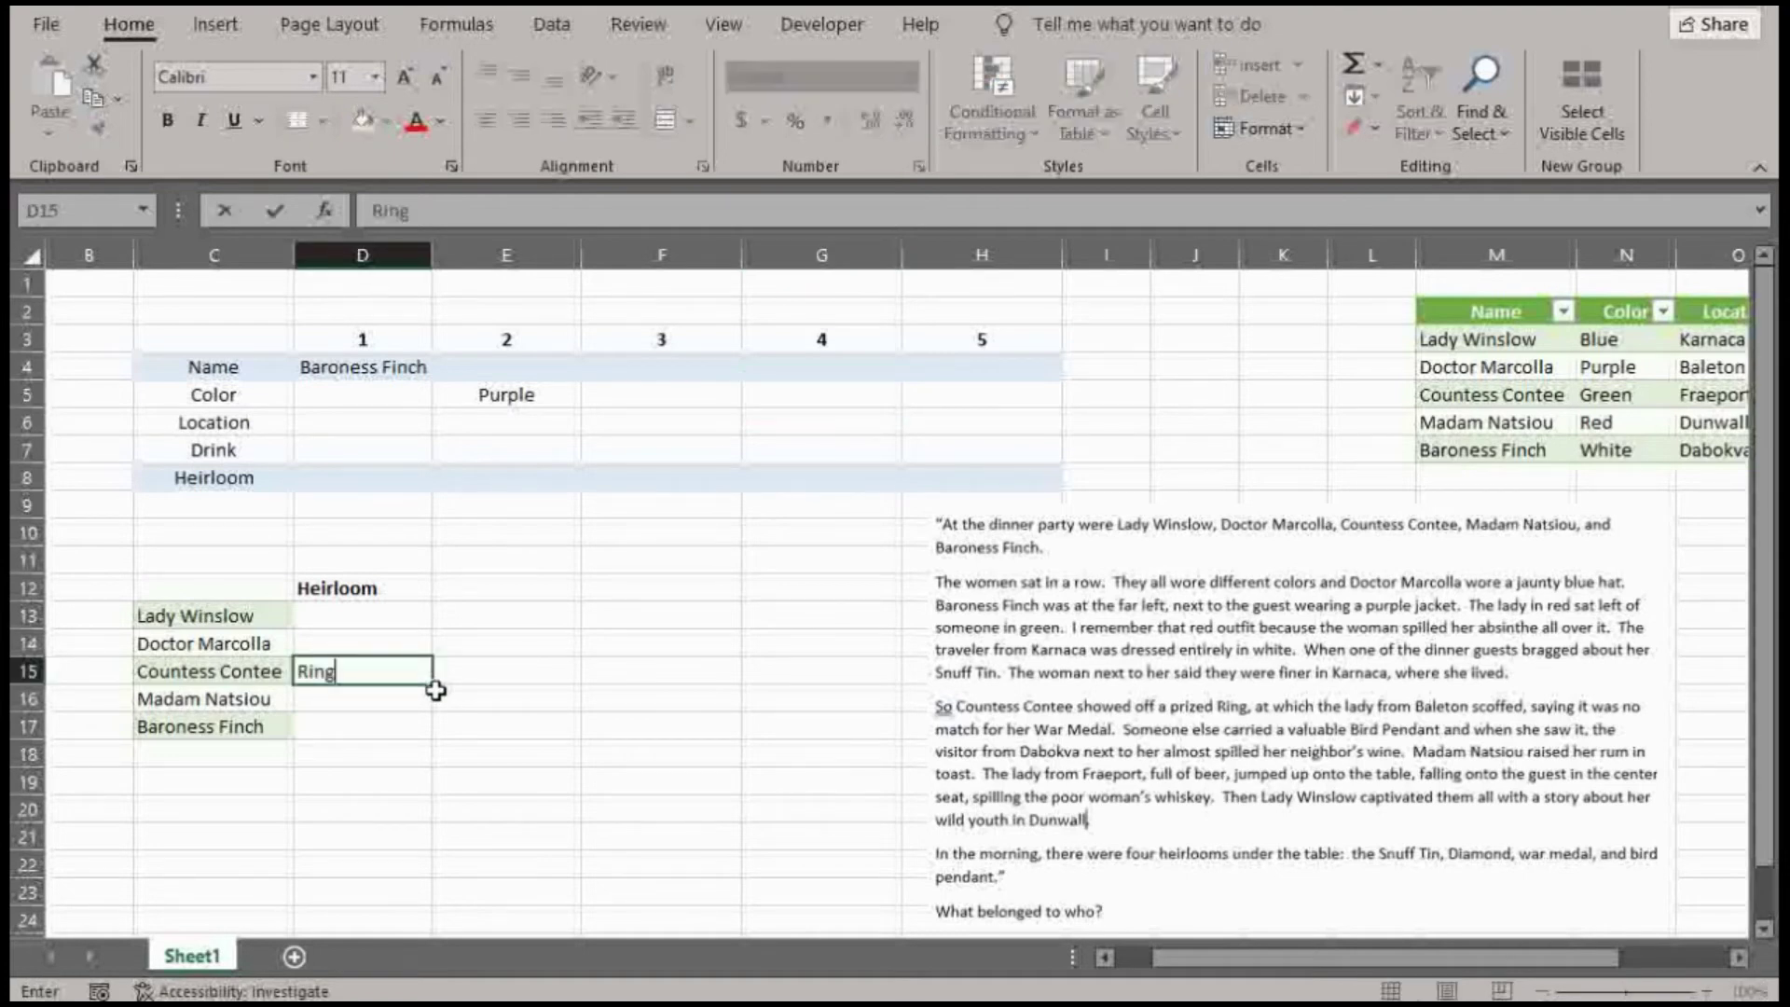
pyautogui.press('Tab')
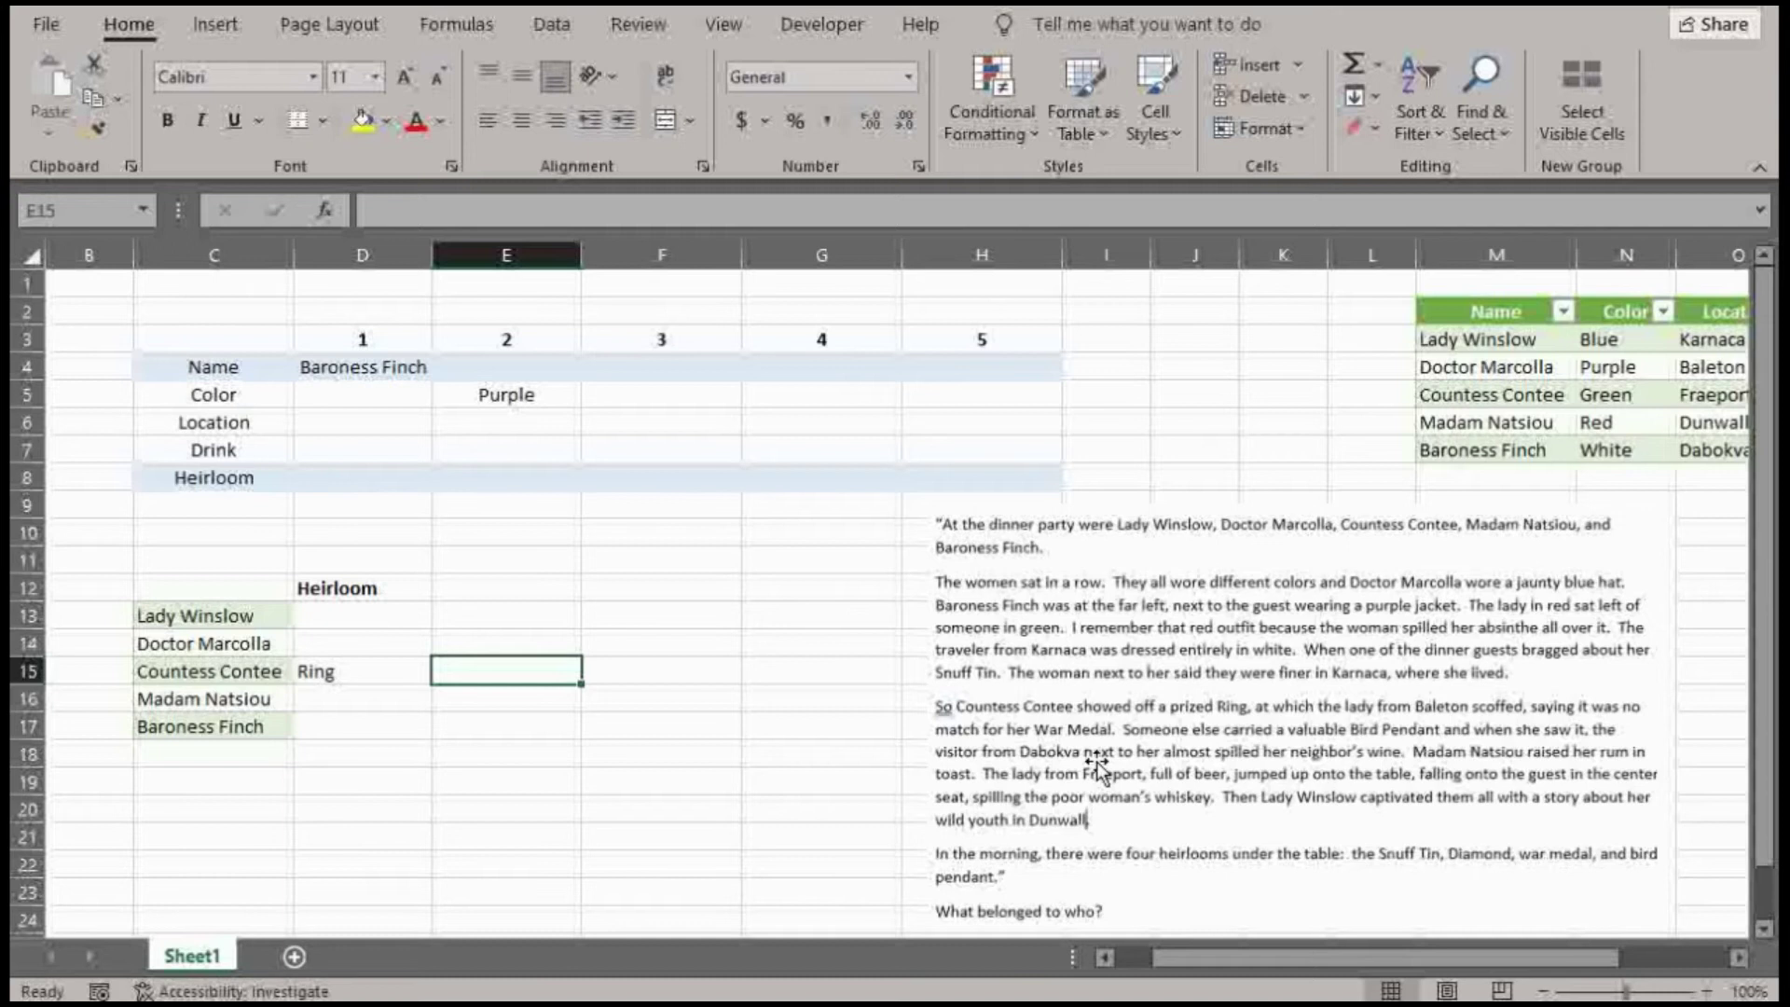
# Set seat 3's drink in F7 to whiskey
pyautogui.click(673, 448)
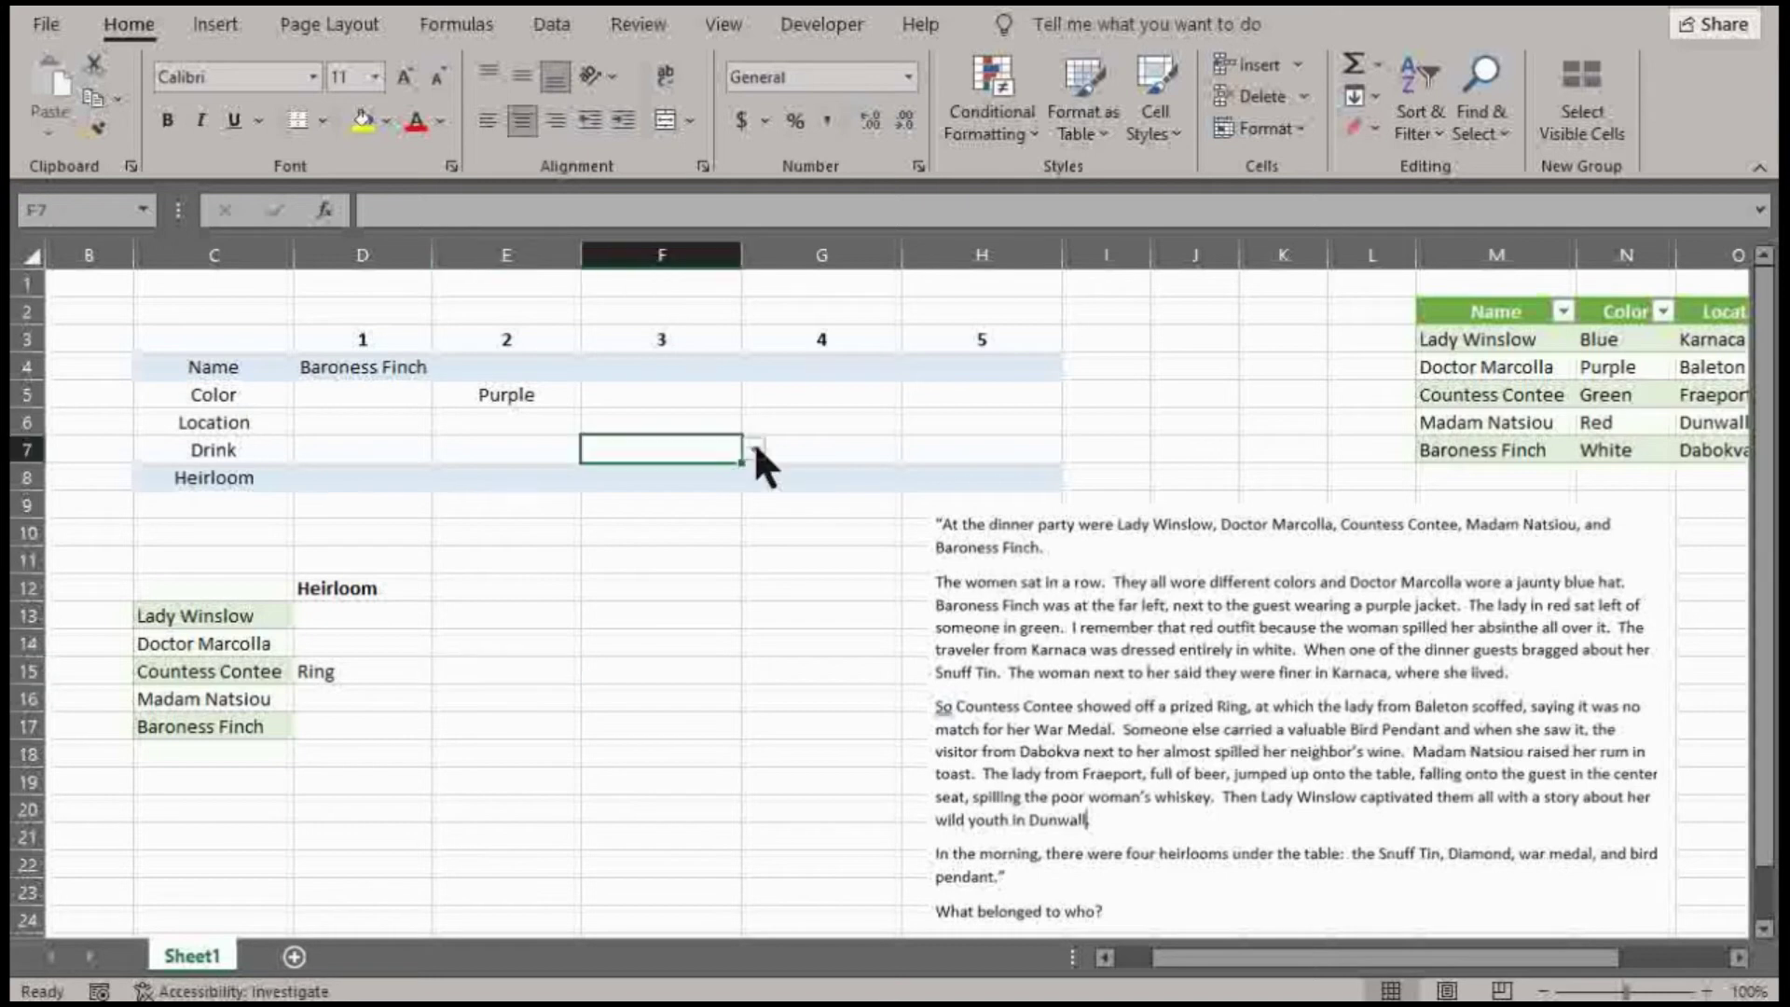
pyautogui.click(753, 450)
pyautogui.click(696, 486)
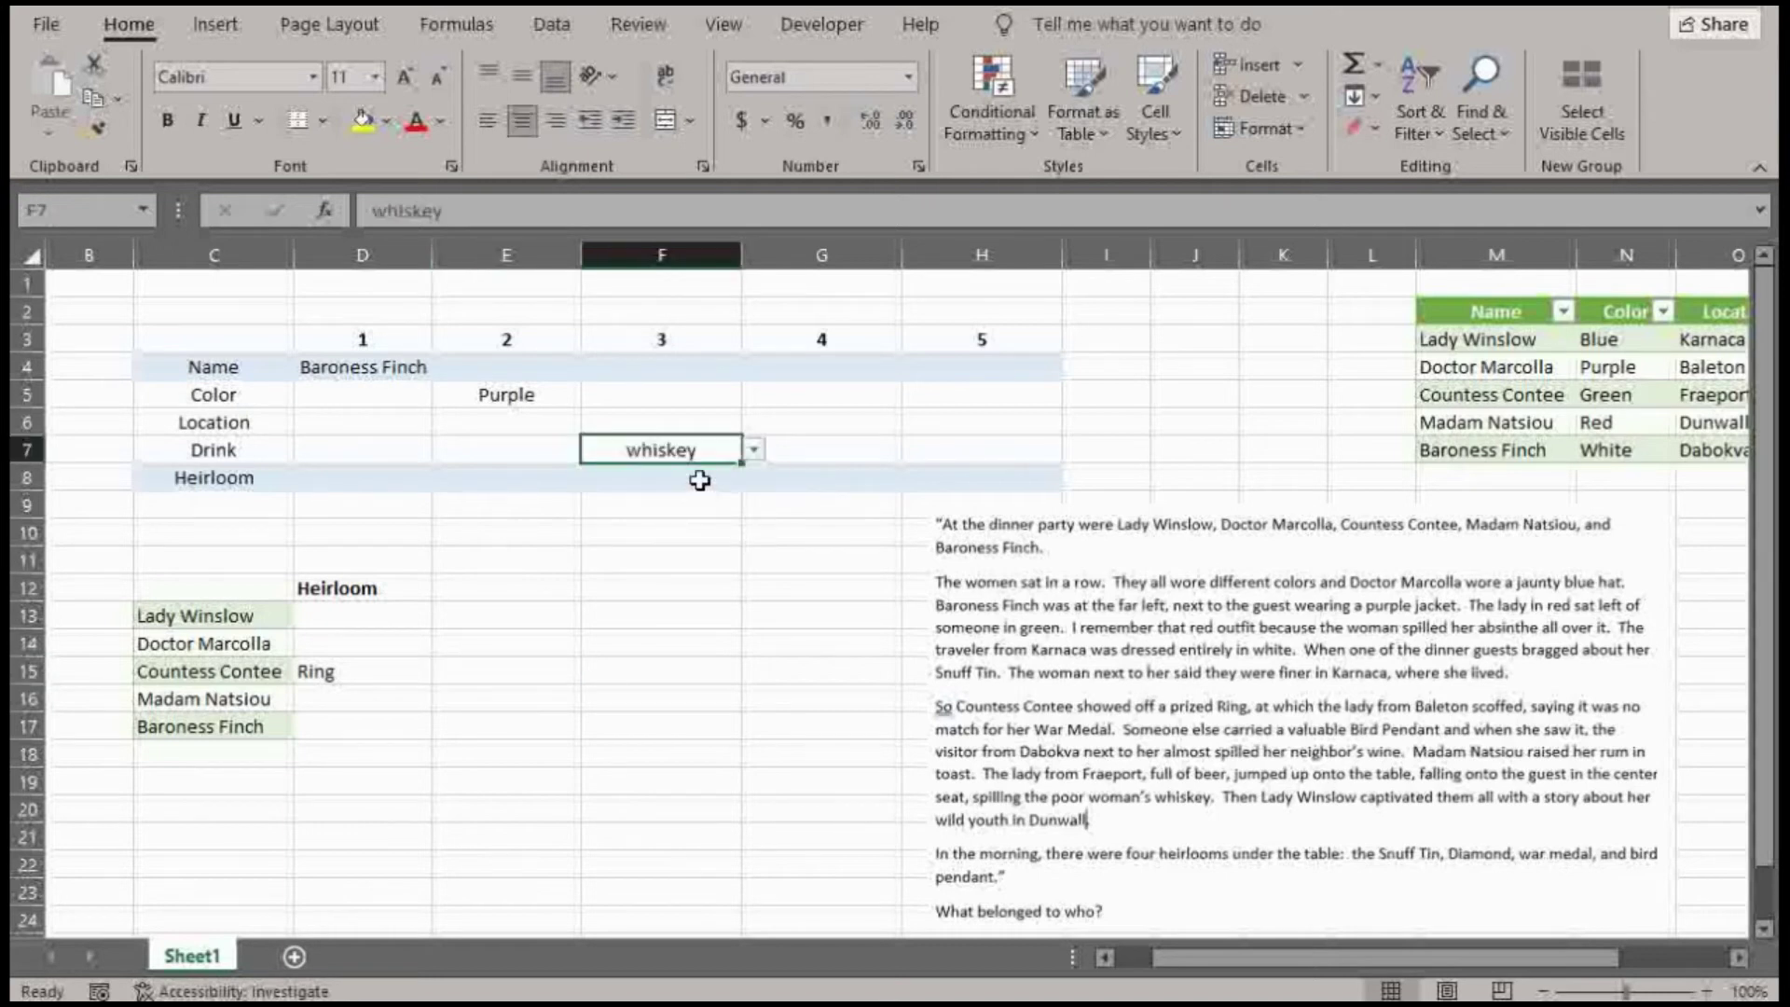
pyautogui.click(675, 419)
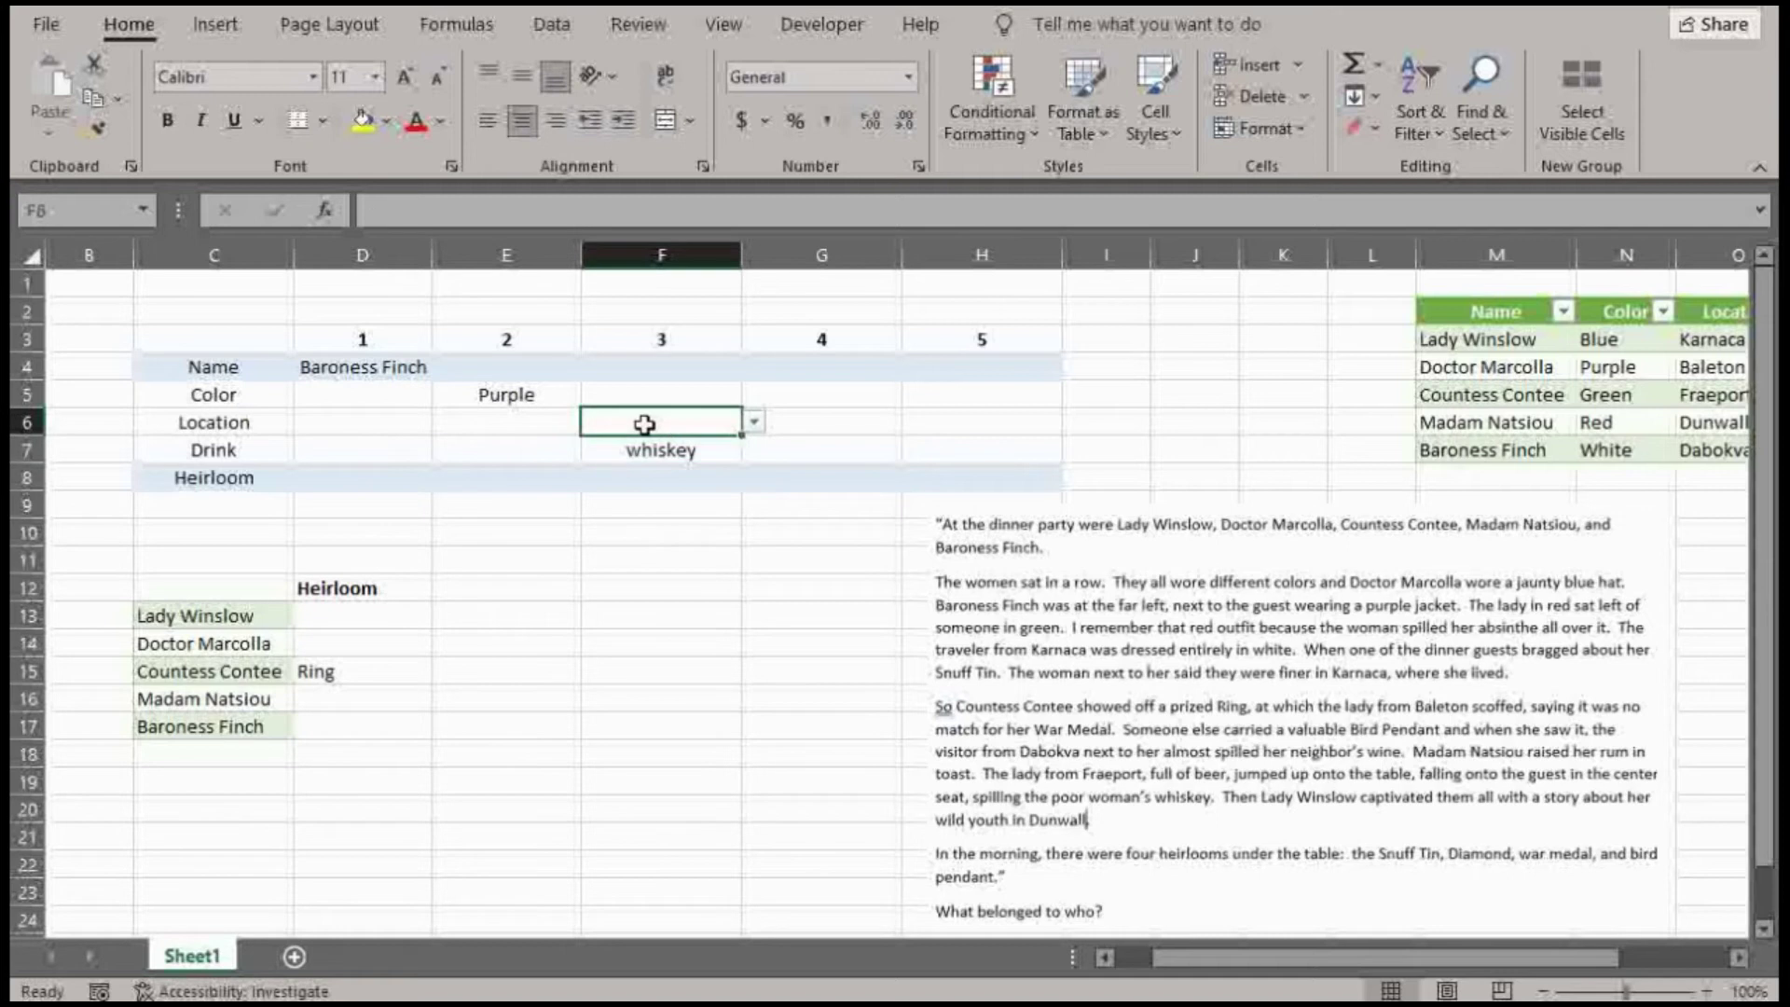
pyautogui.click(667, 397)
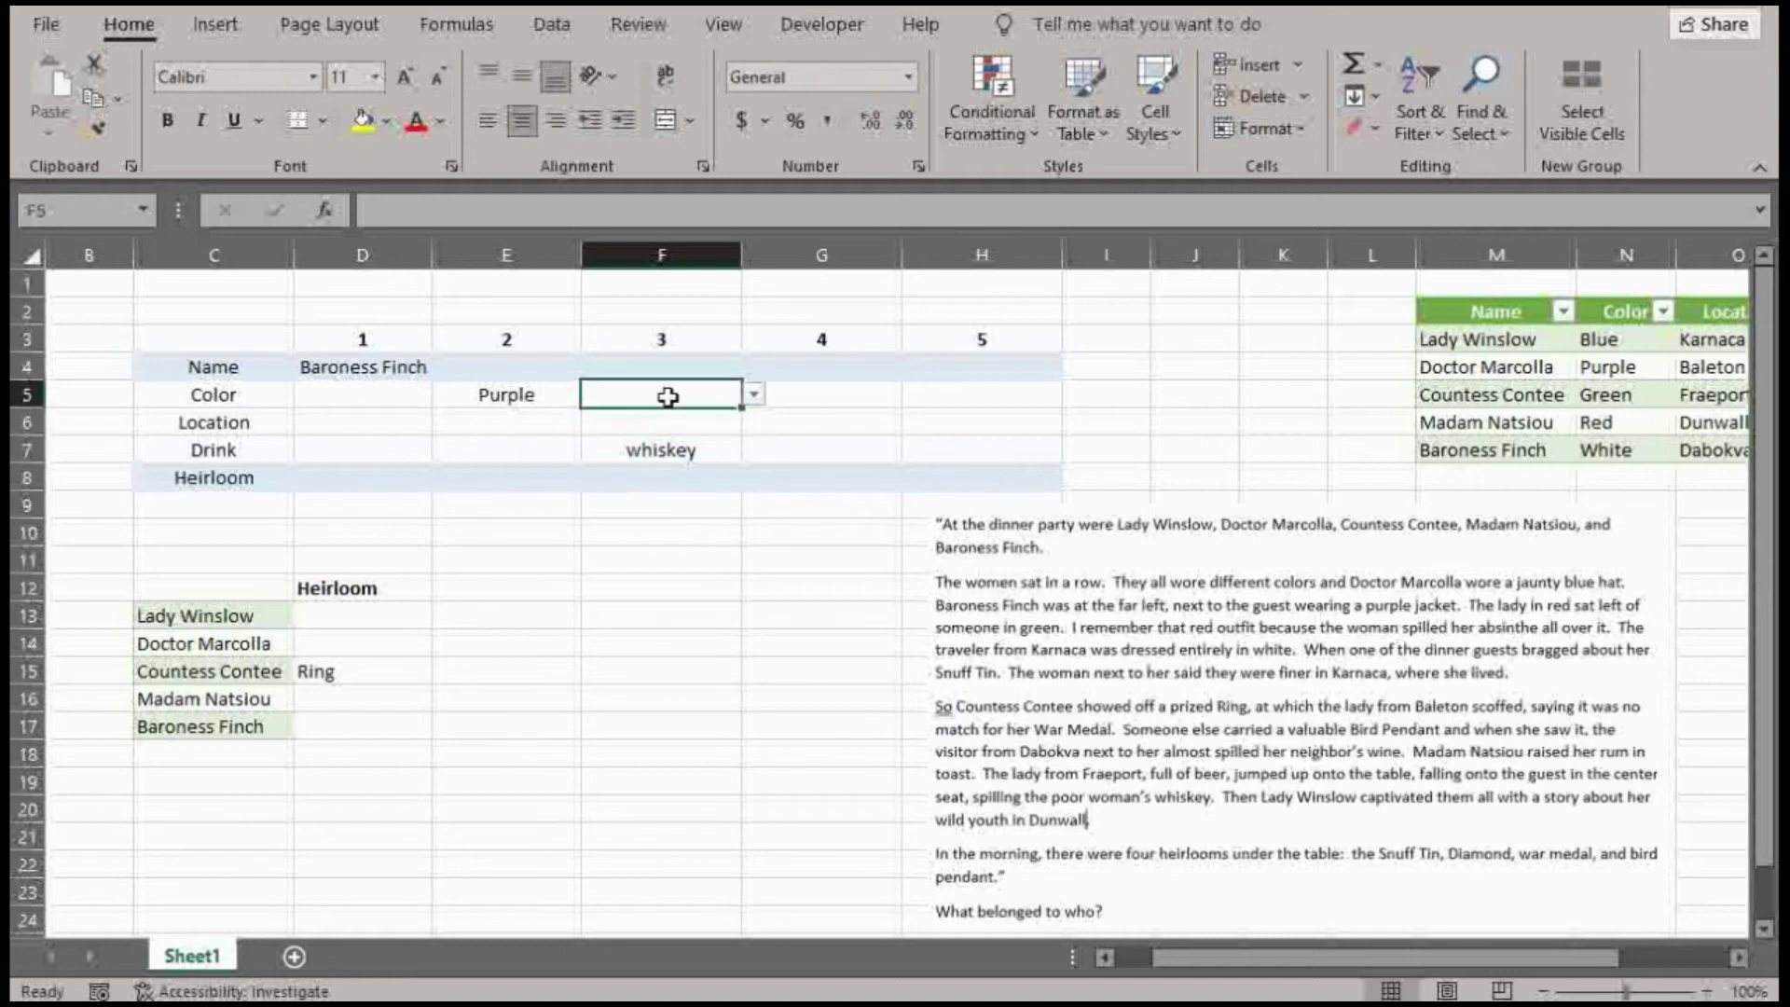
# Give seat 4 the colour Red and the drink absinthe
pyautogui.click(843, 396)
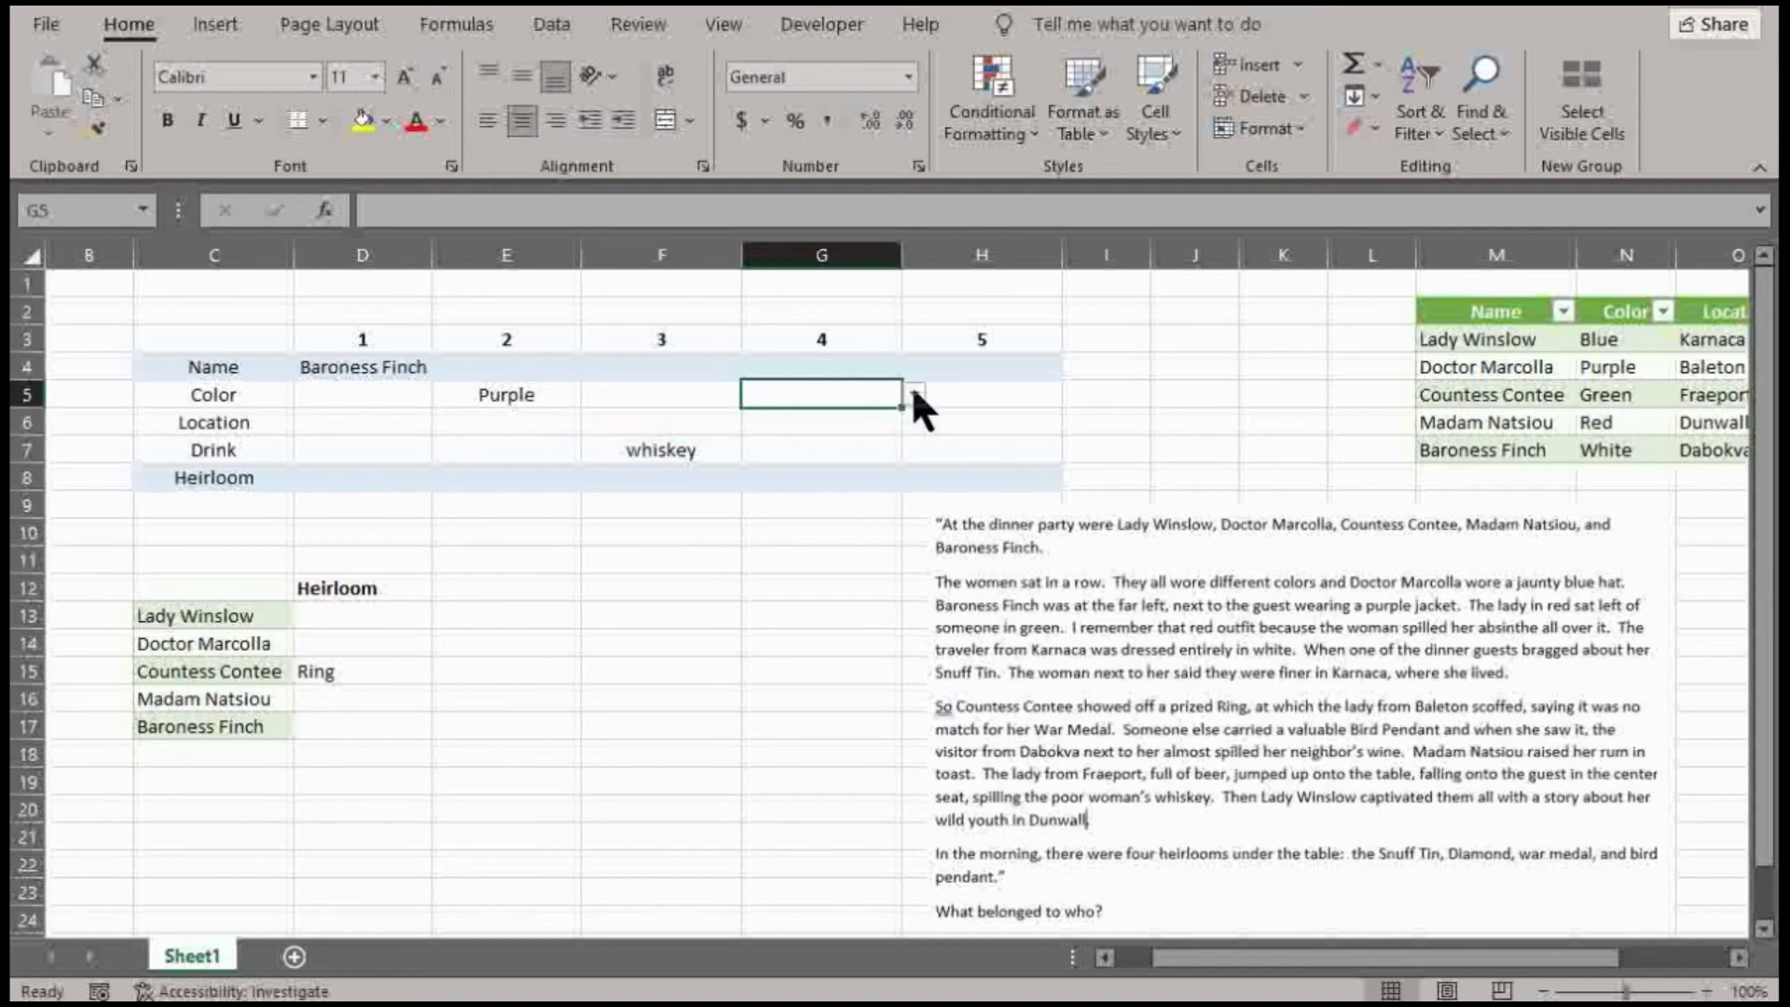
pyautogui.click(917, 397)
pyautogui.click(837, 469)
pyautogui.click(839, 451)
pyautogui.click(917, 451)
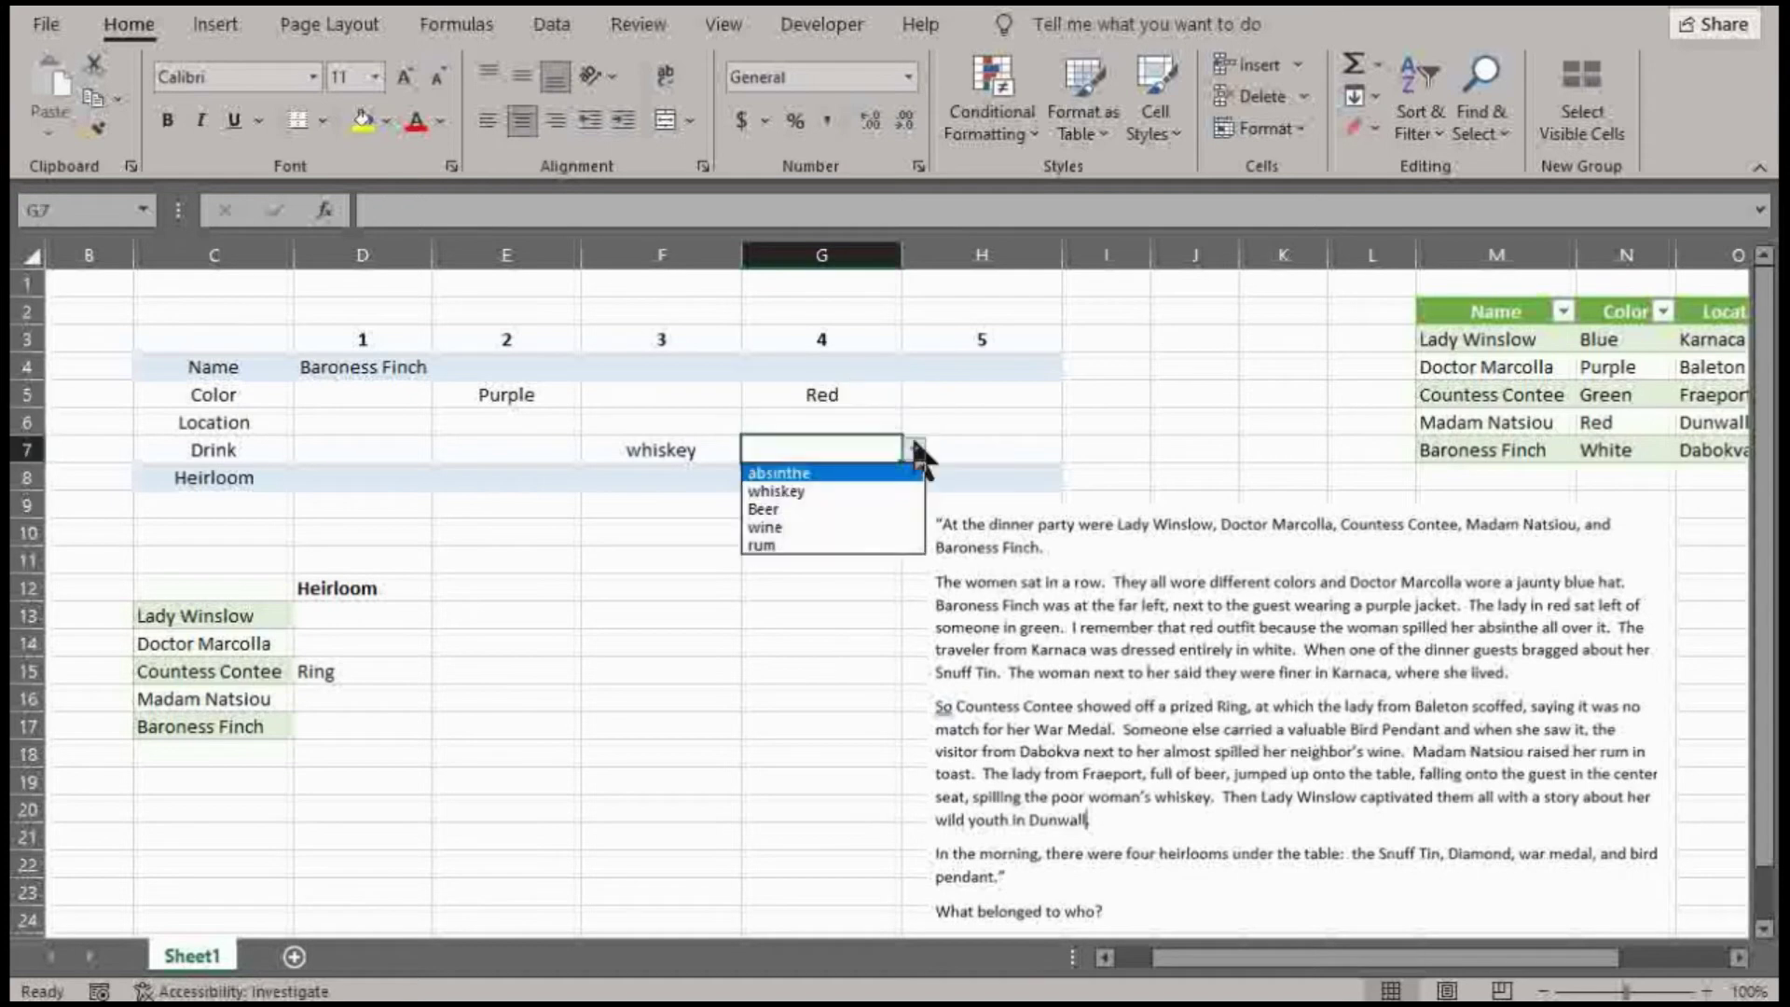
pyautogui.click(835, 476)
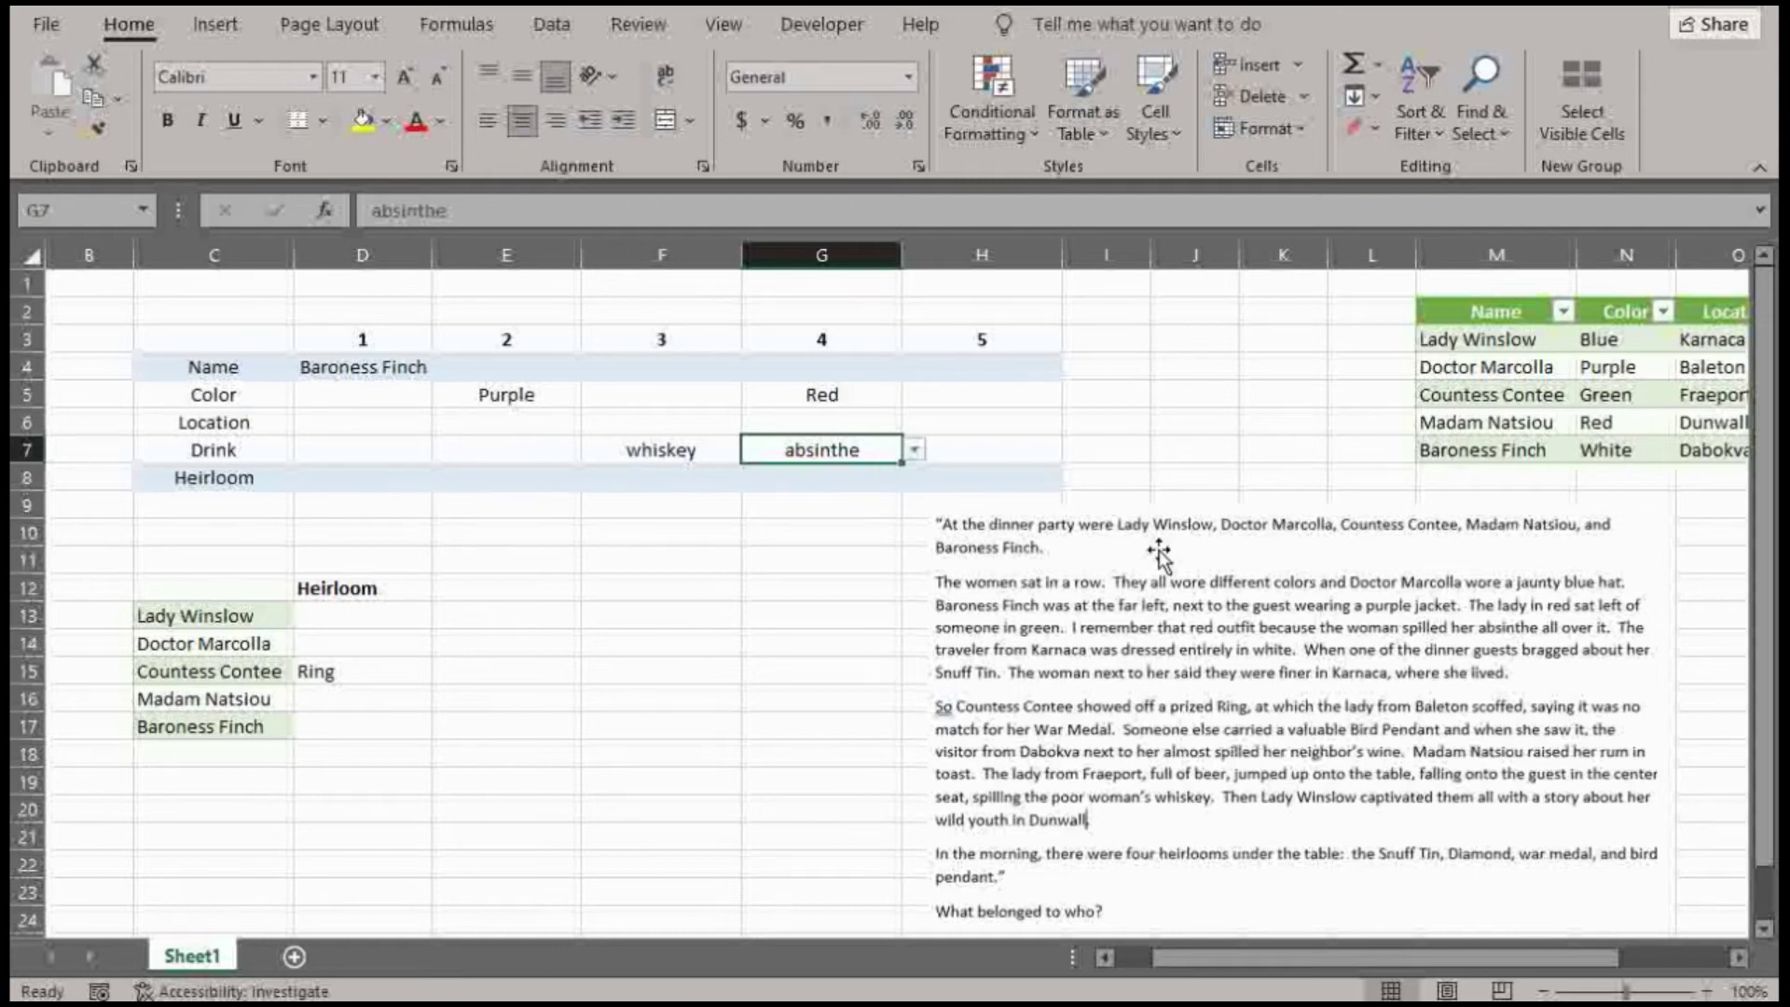
# Set seat 5's colour to Green and seat 3's colour to Blue
pyautogui.click(1012, 399)
pyautogui.click(1074, 395)
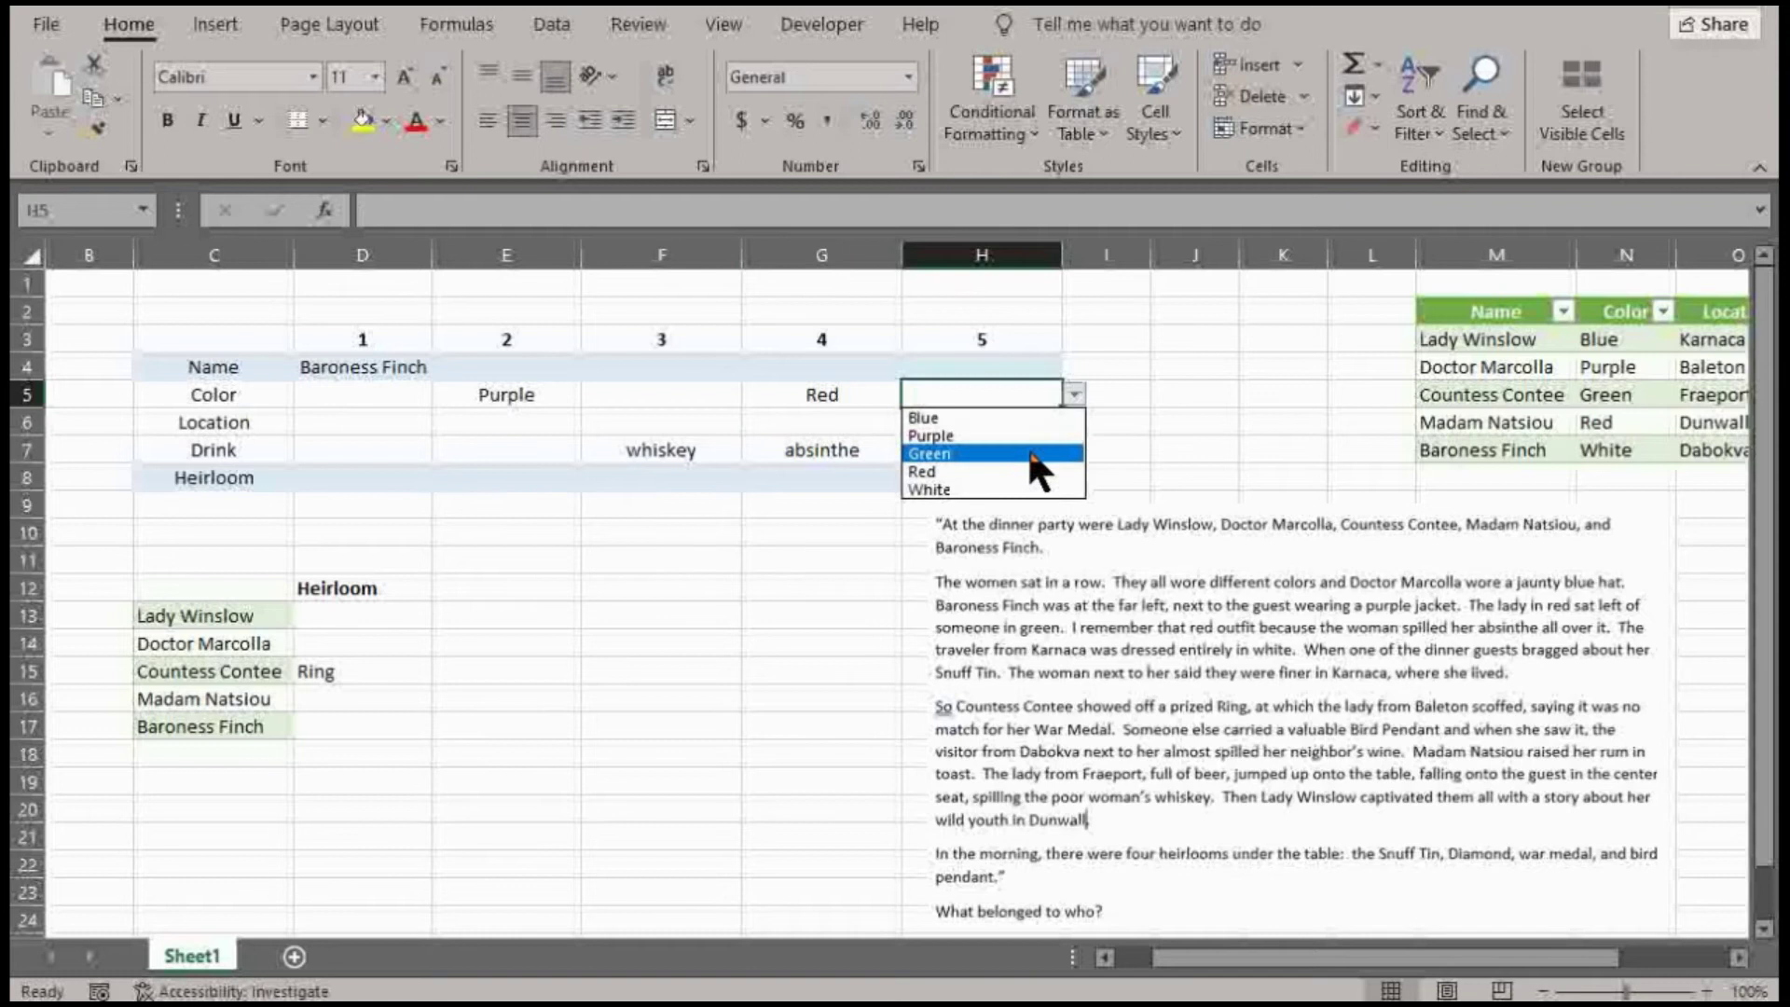
pyautogui.click(1035, 454)
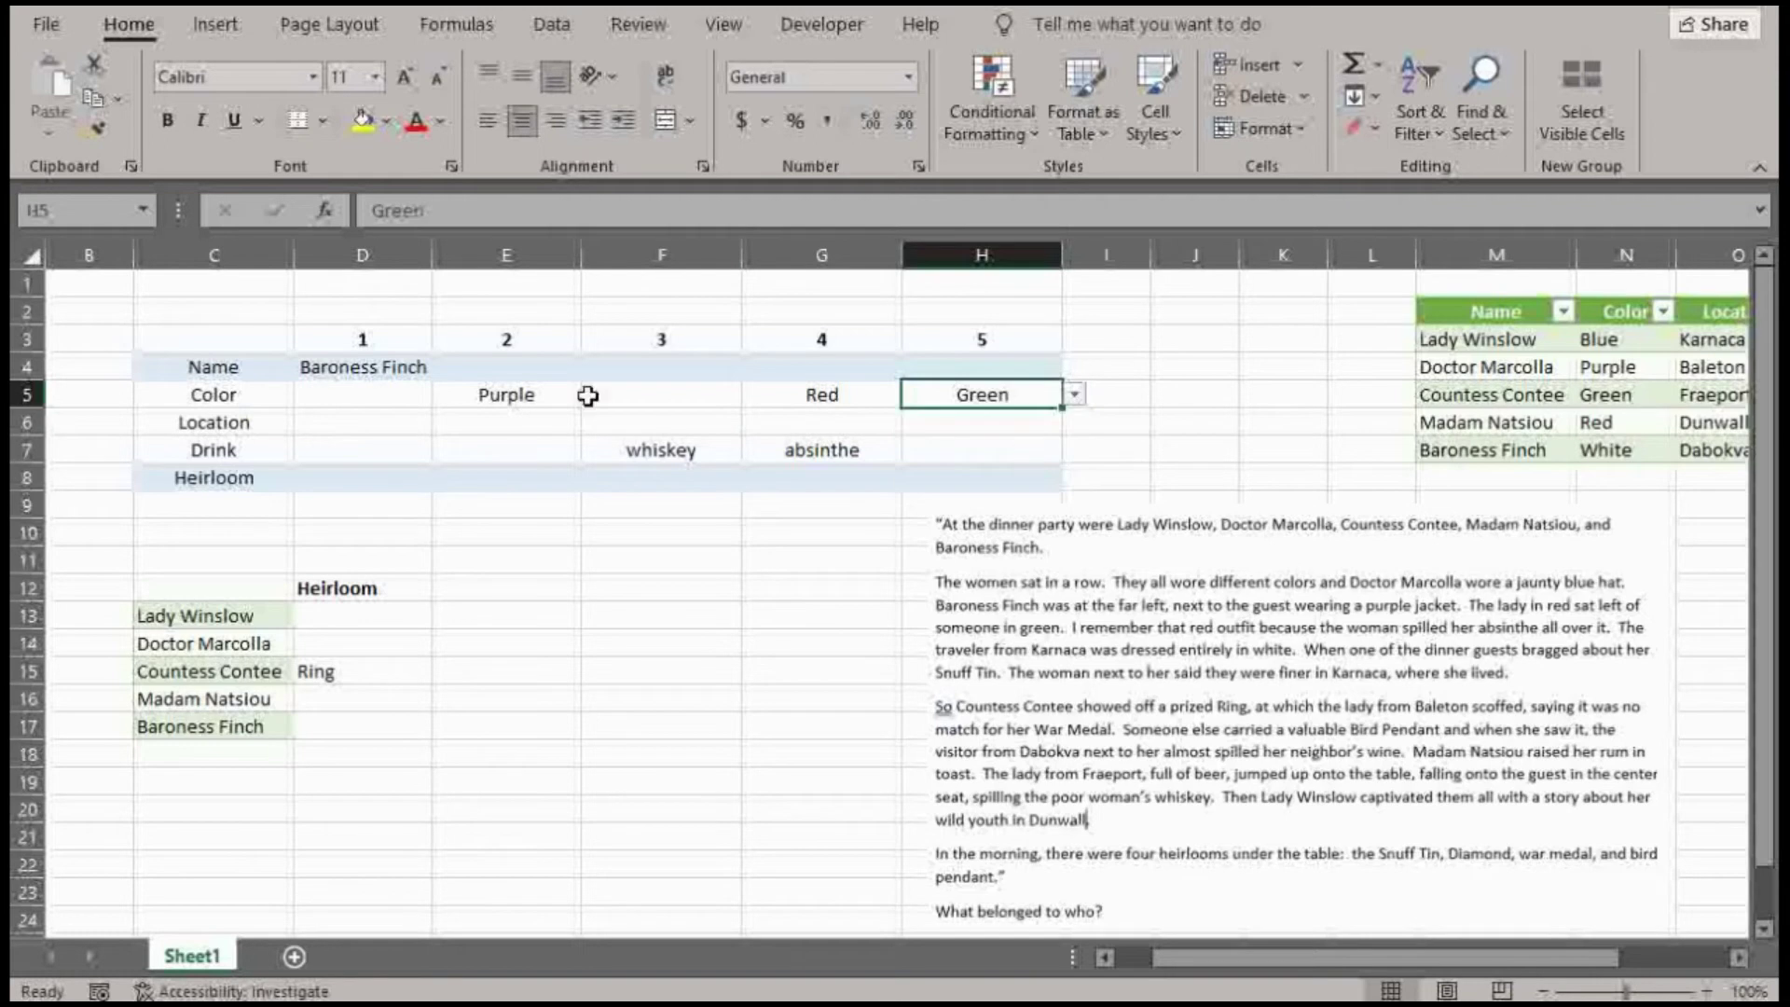
pyautogui.click(376, 396)
pyautogui.click(639, 398)
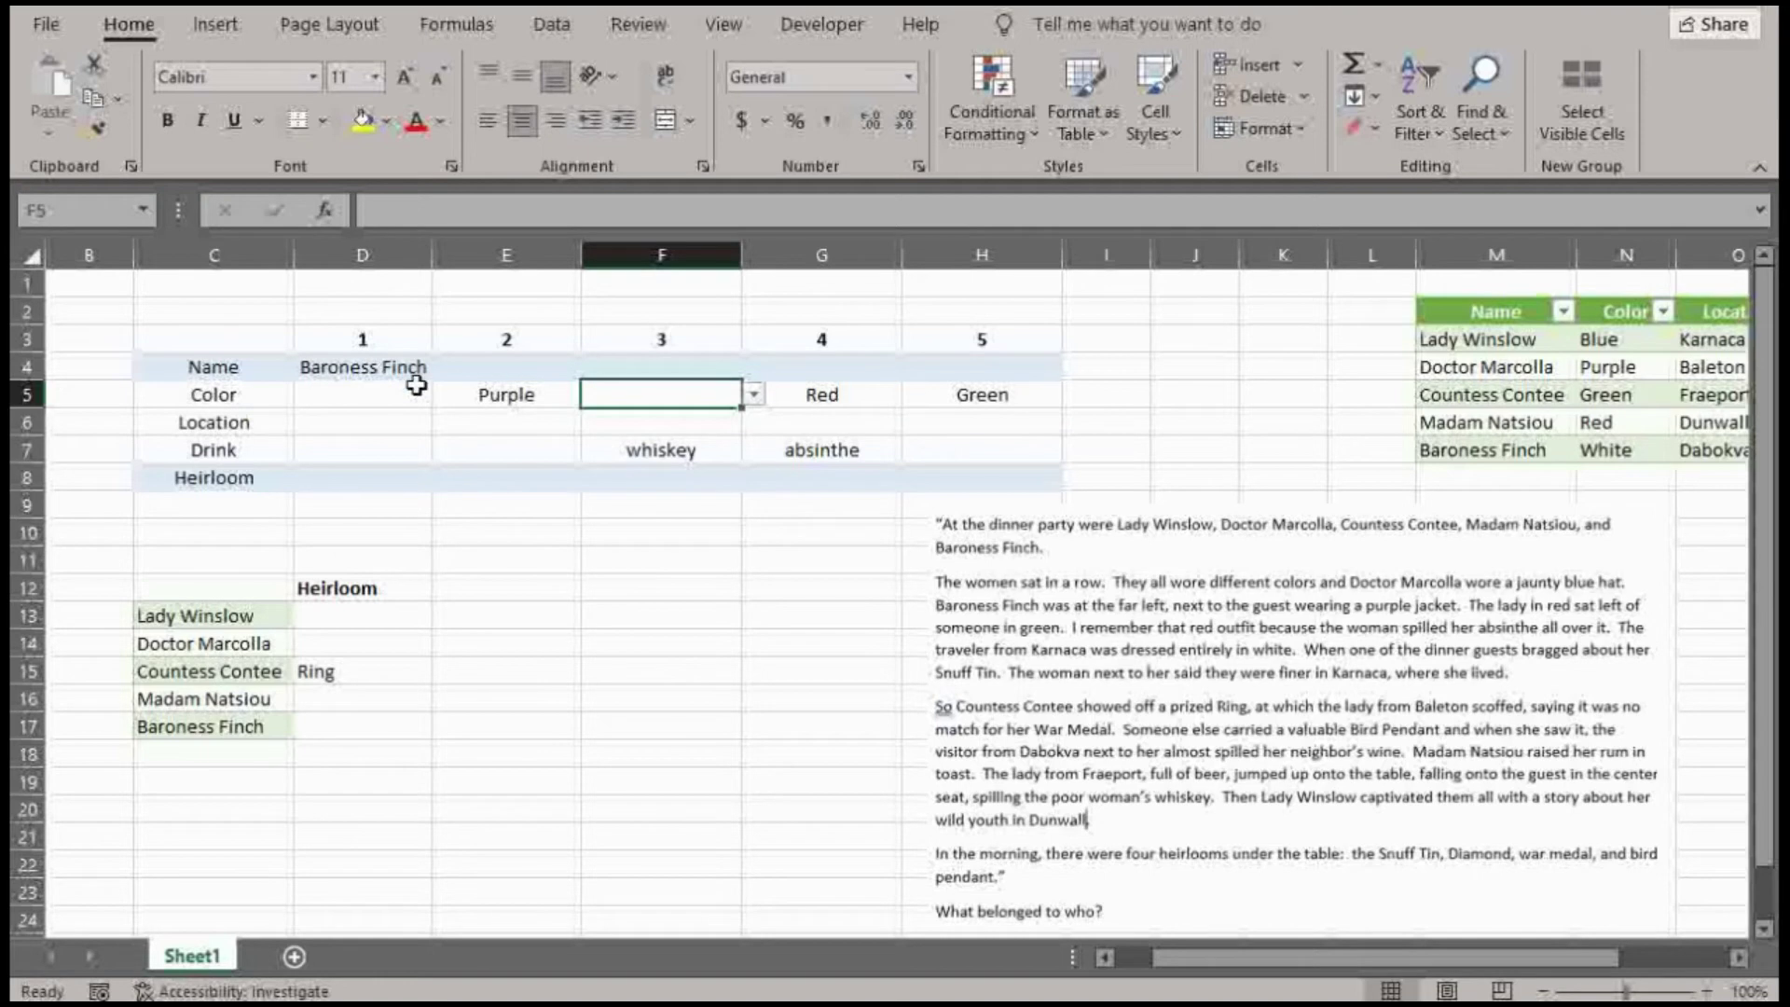
pyautogui.click(697, 373)
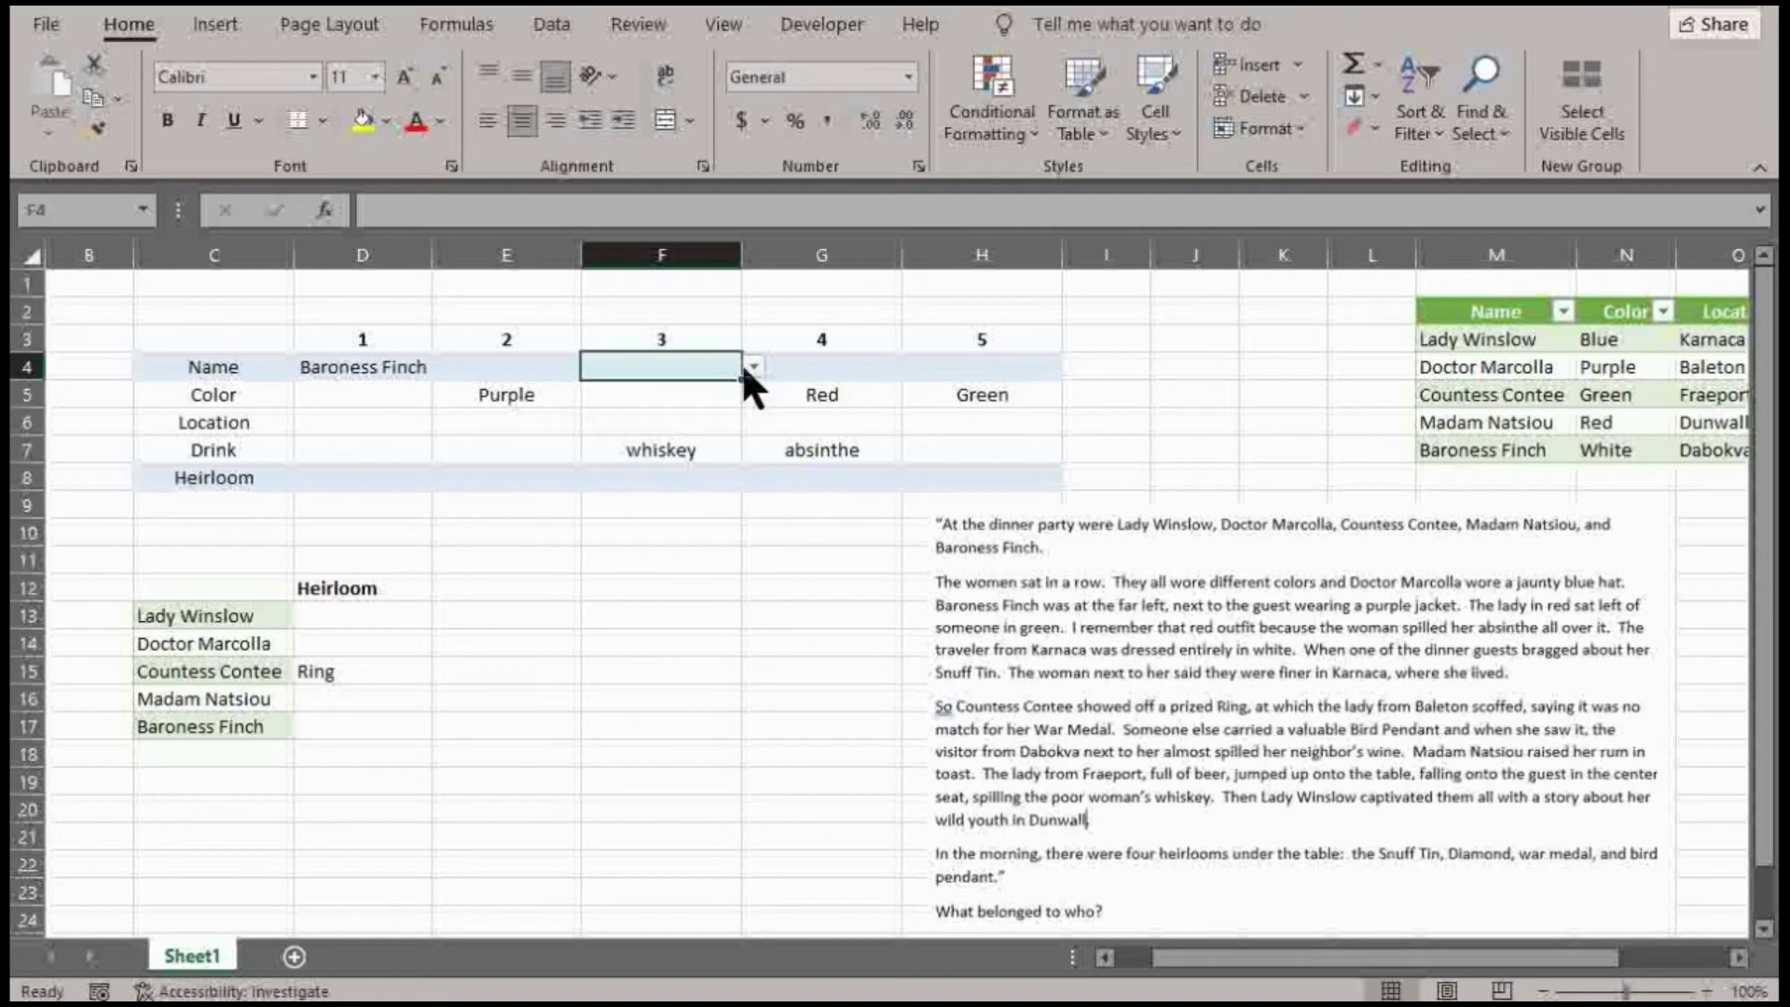
pyautogui.click(738, 390)
pyautogui.click(754, 394)
pyautogui.click(634, 418)
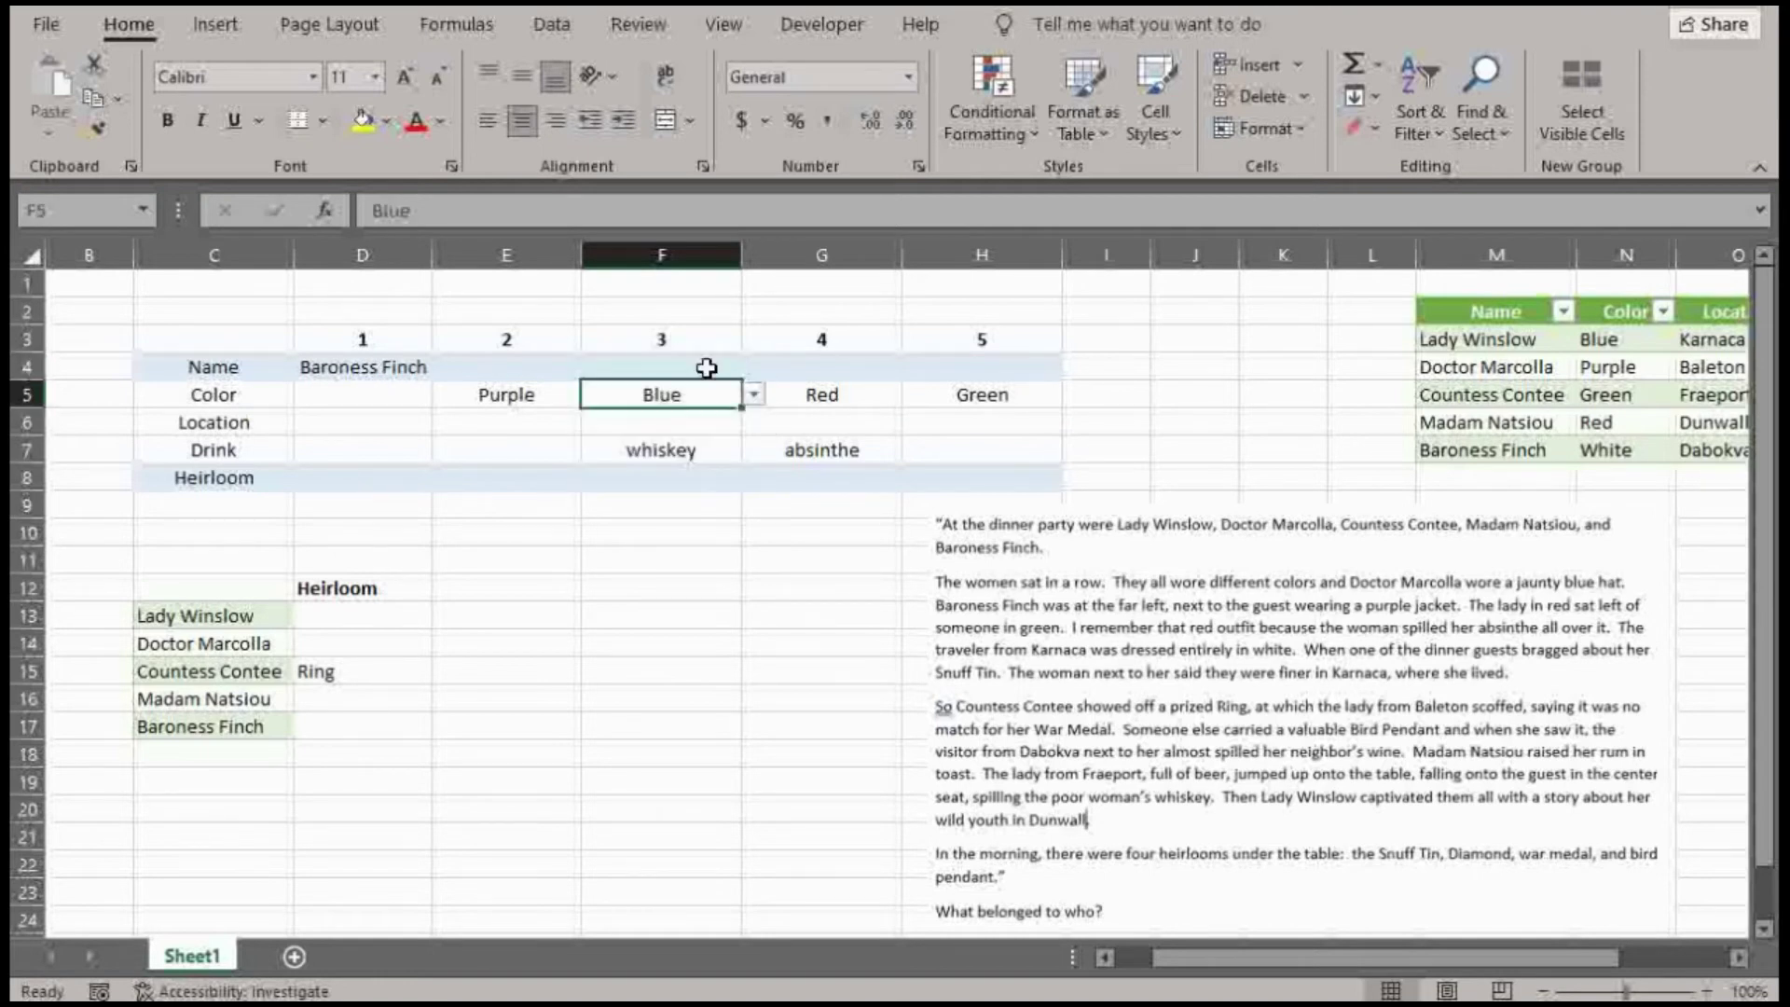
# Put Doctor Marcolla in seat 3 and make seat 1's colour White
pyautogui.click(743, 358)
pyautogui.click(754, 367)
pyautogui.click(695, 410)
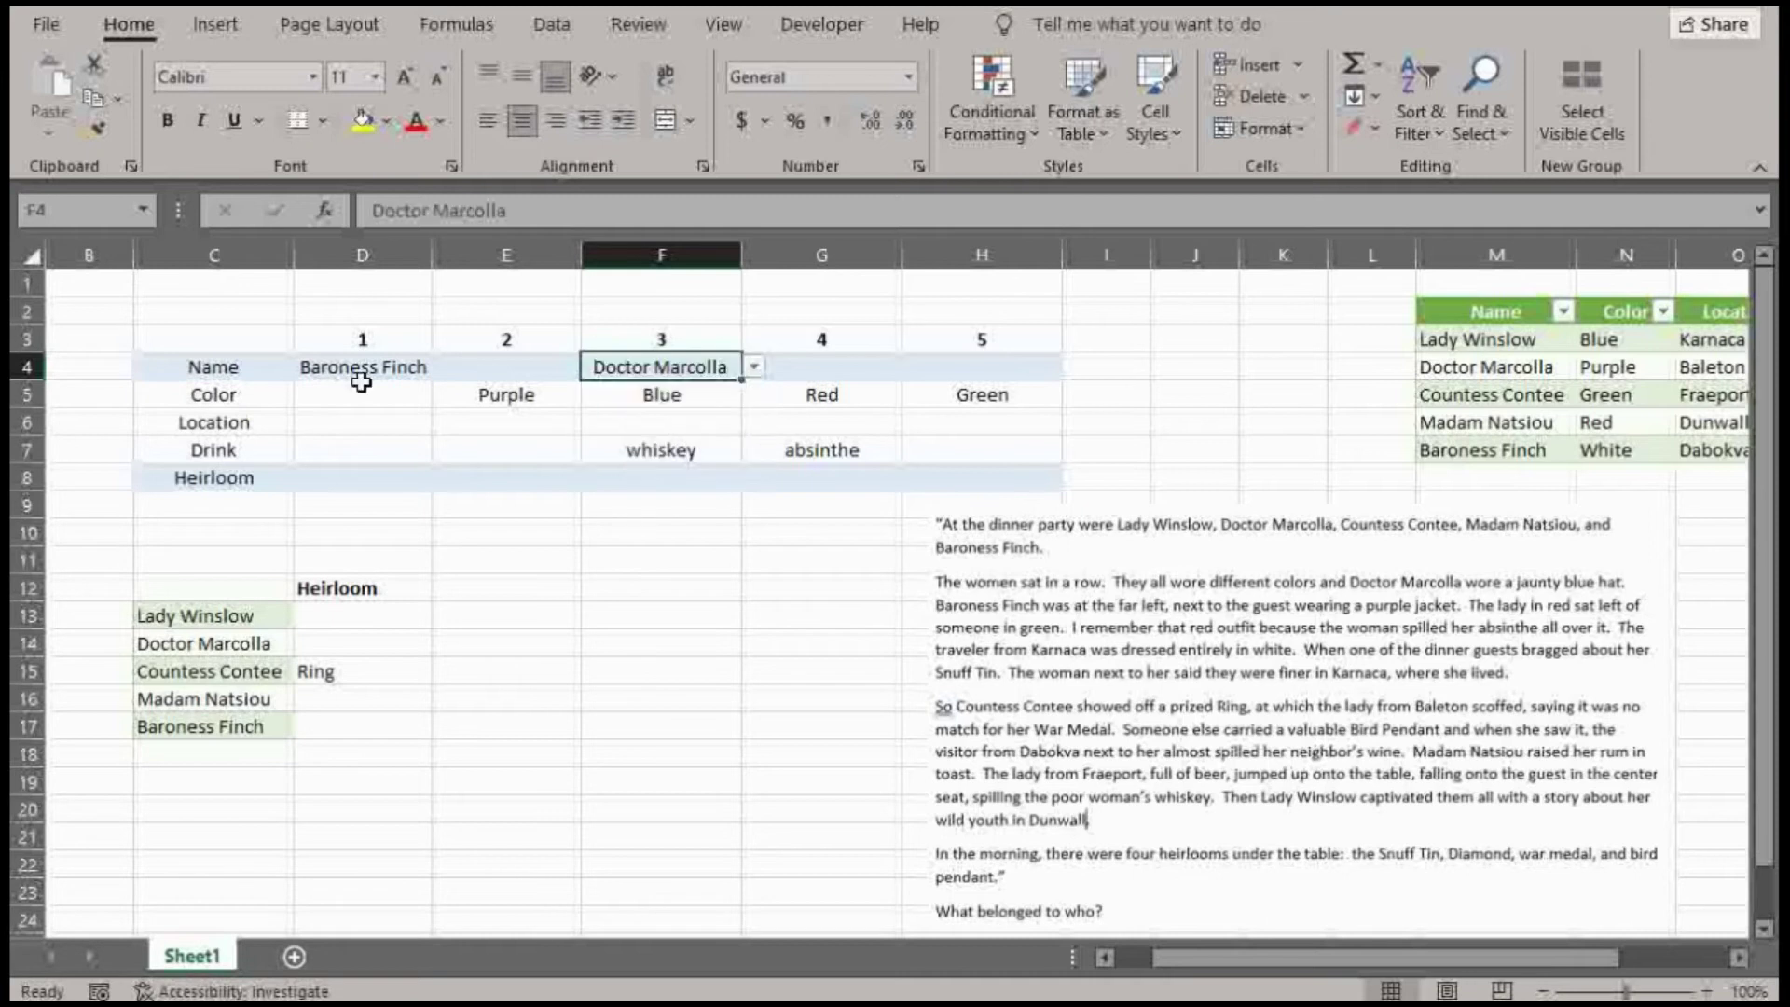
pyautogui.click(361, 386)
pyautogui.click(444, 395)
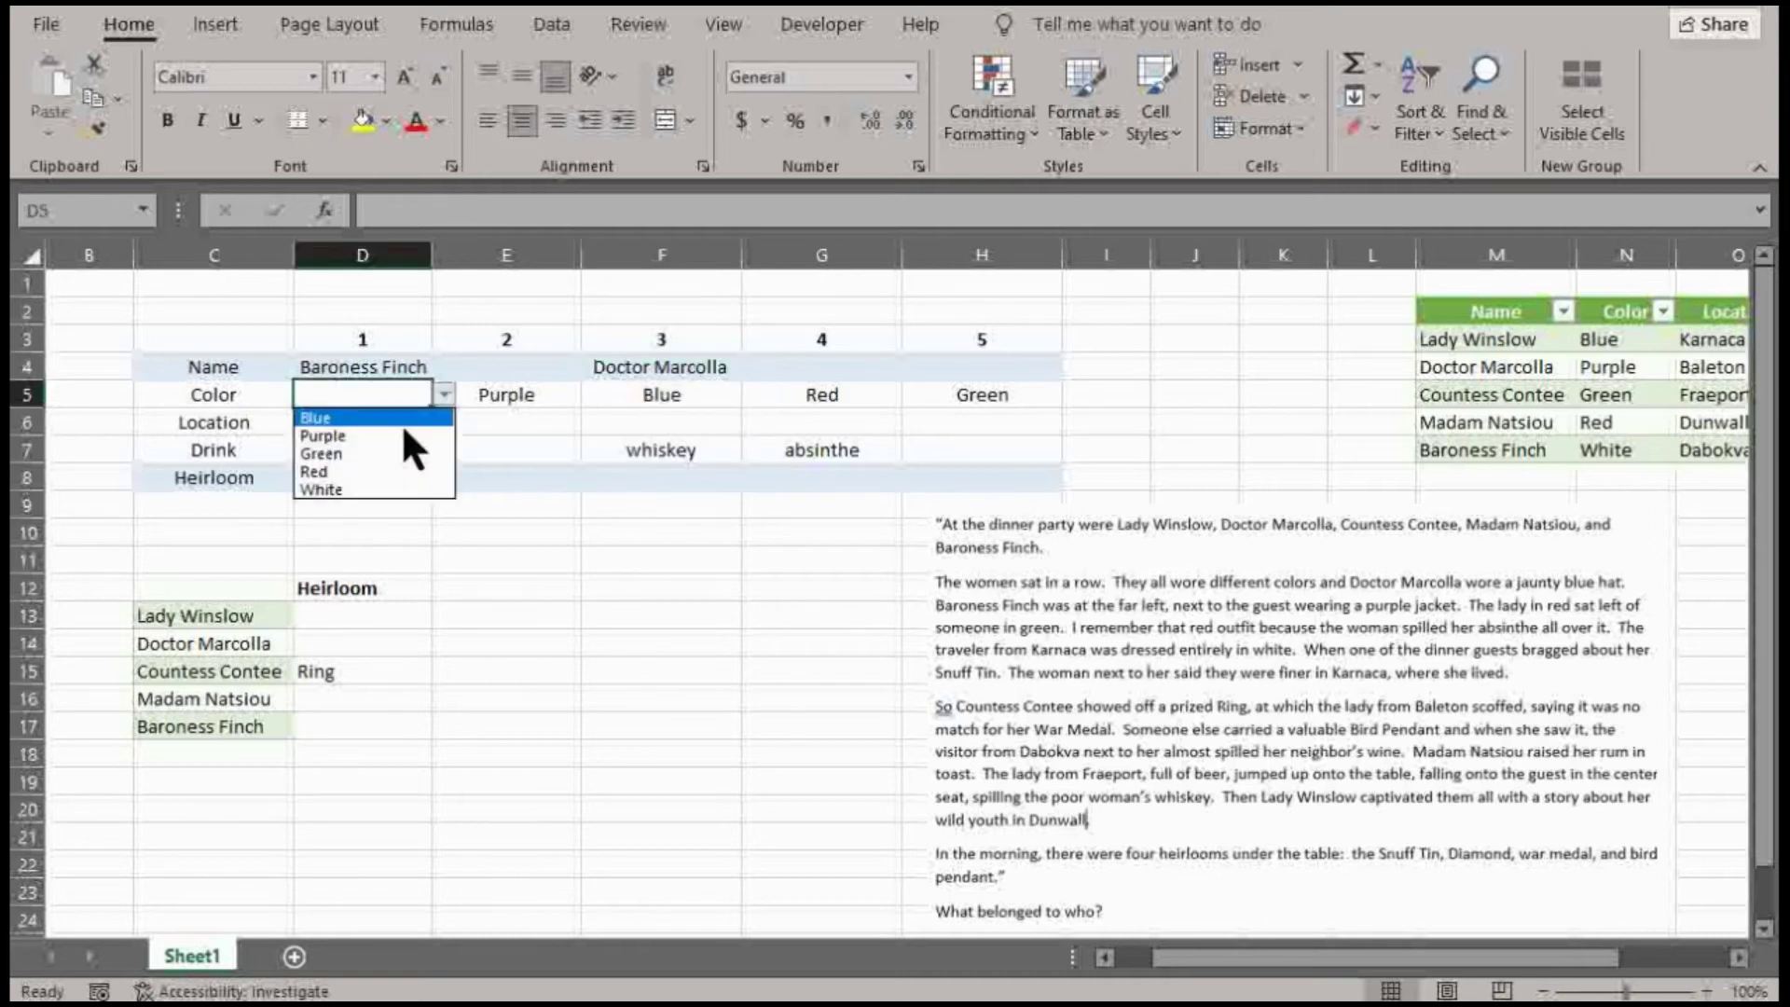
pyautogui.click(401, 494)
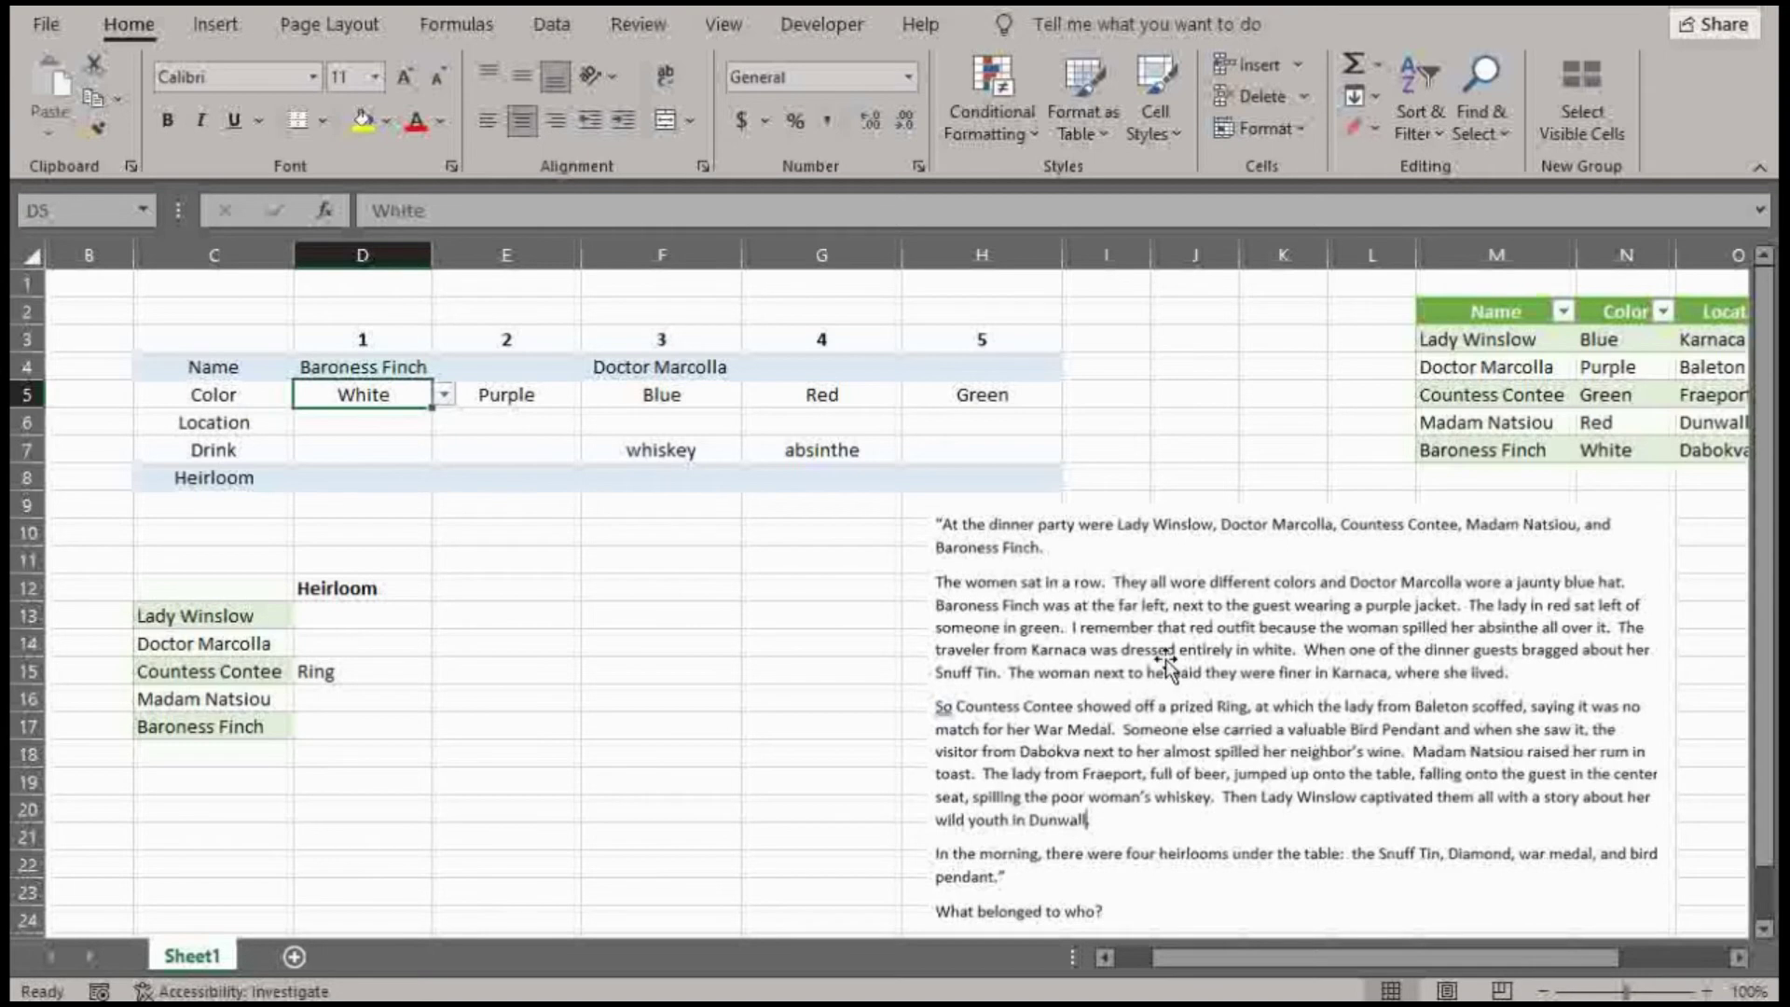
pyautogui.click(391, 422)
# Pick Karnaca for seat 1's location in D6 and Snuff Tin for seat 2's heirloom in E8
pyautogui.click(444, 421)
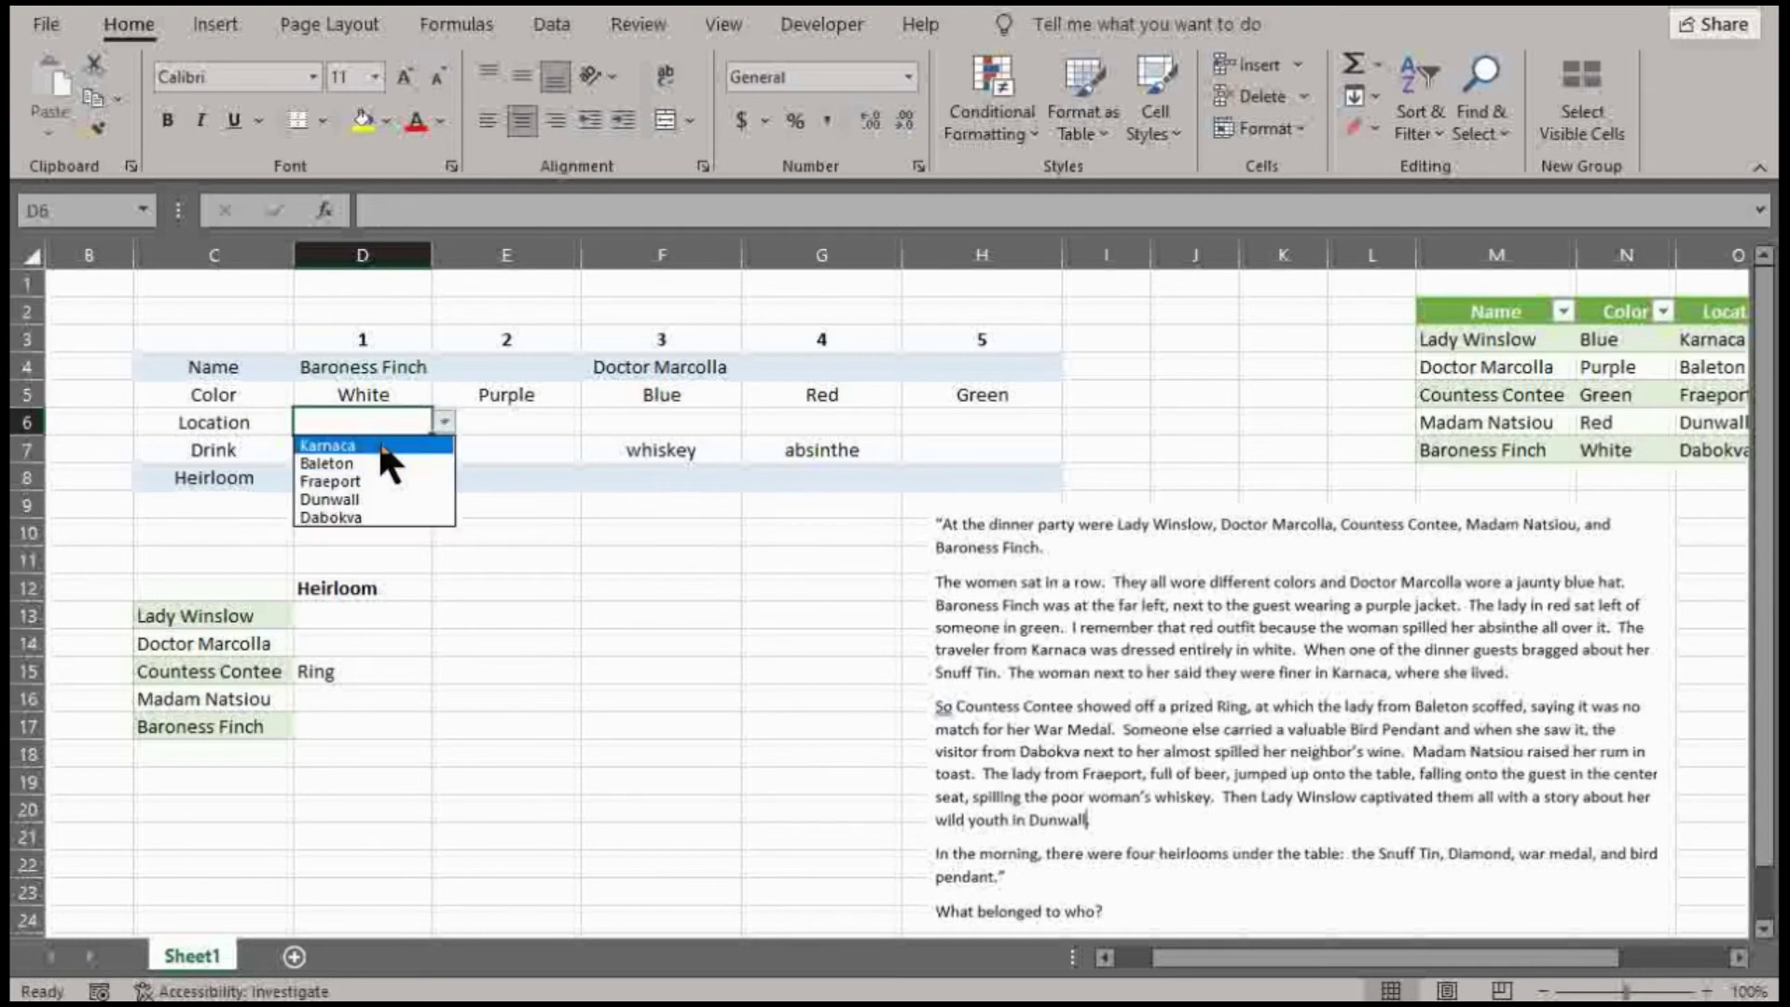
pyautogui.click(329, 446)
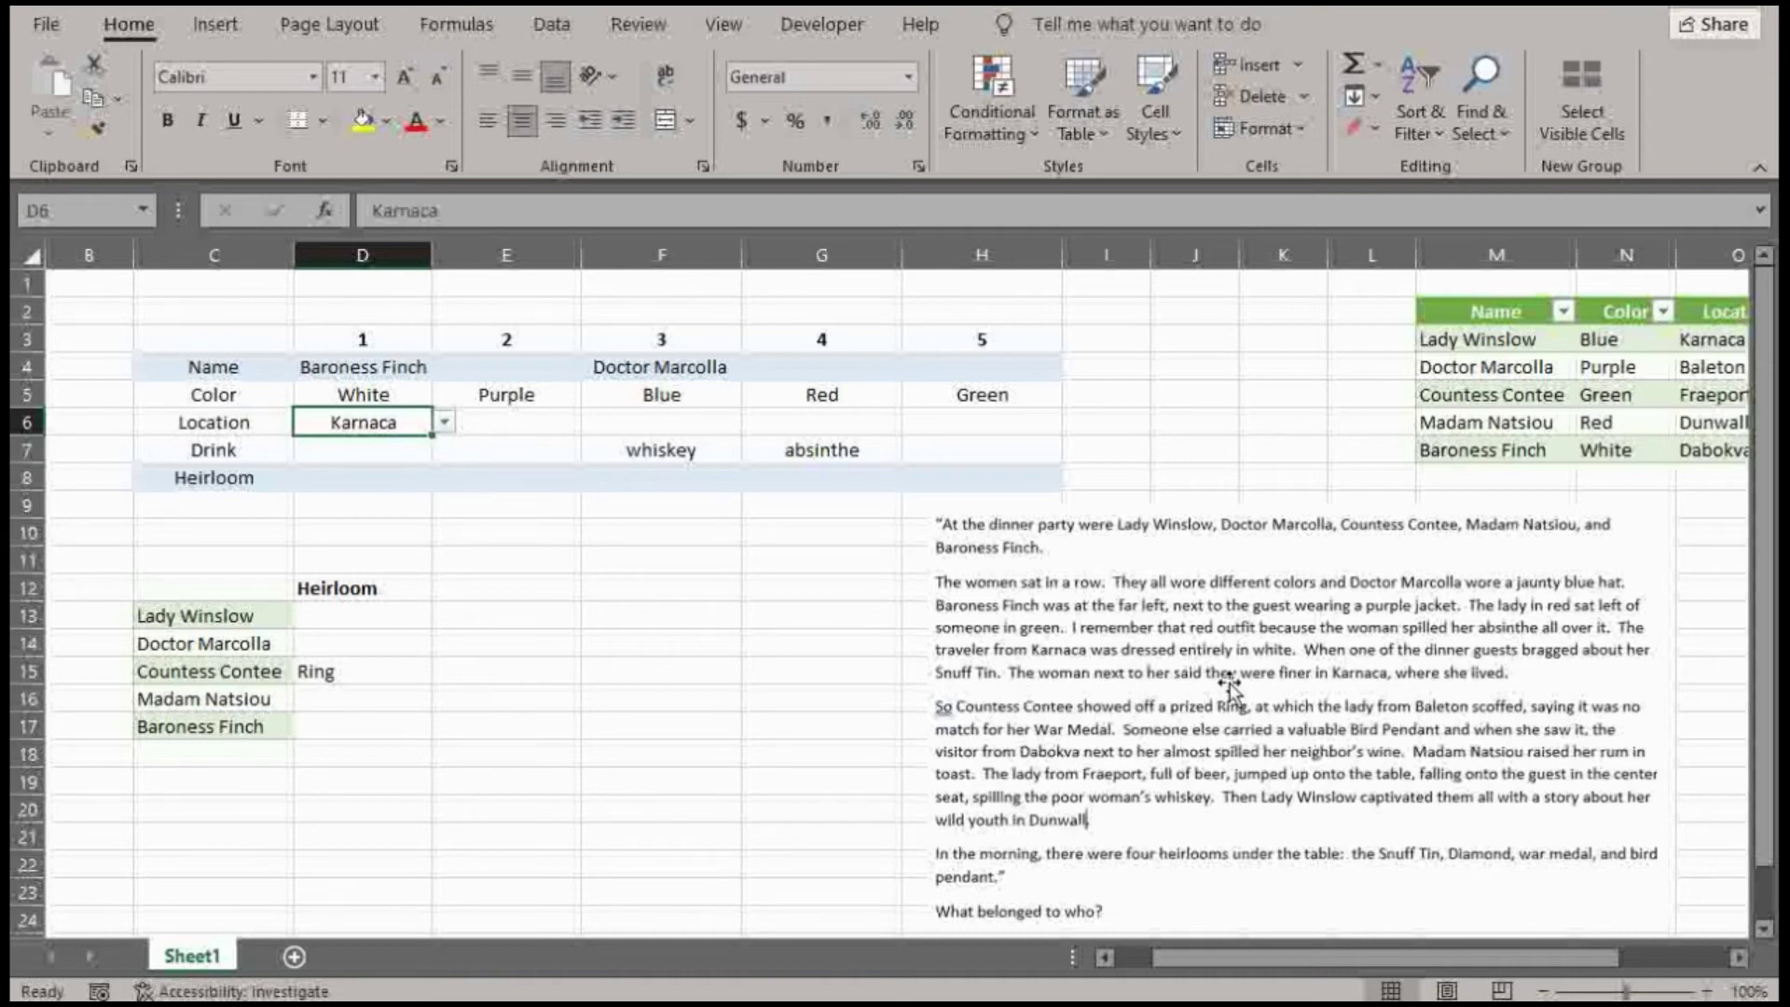
pyautogui.click(509, 477)
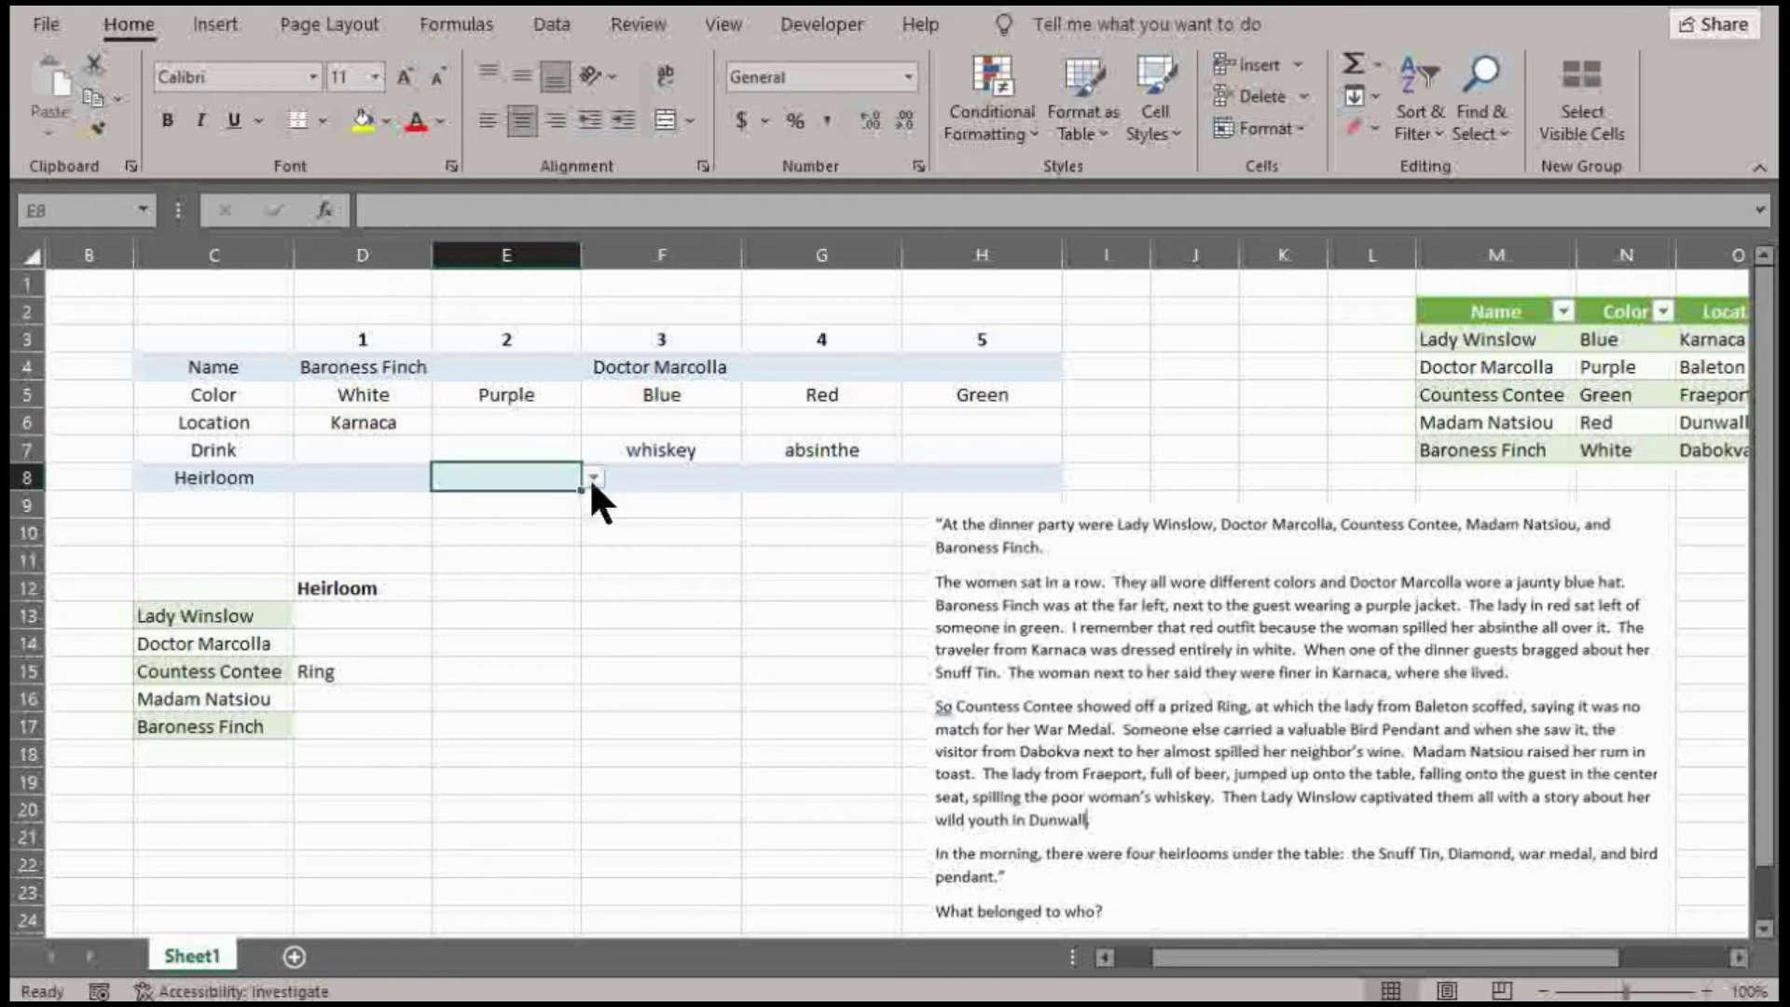
pyautogui.click(593, 477)
pyautogui.click(529, 532)
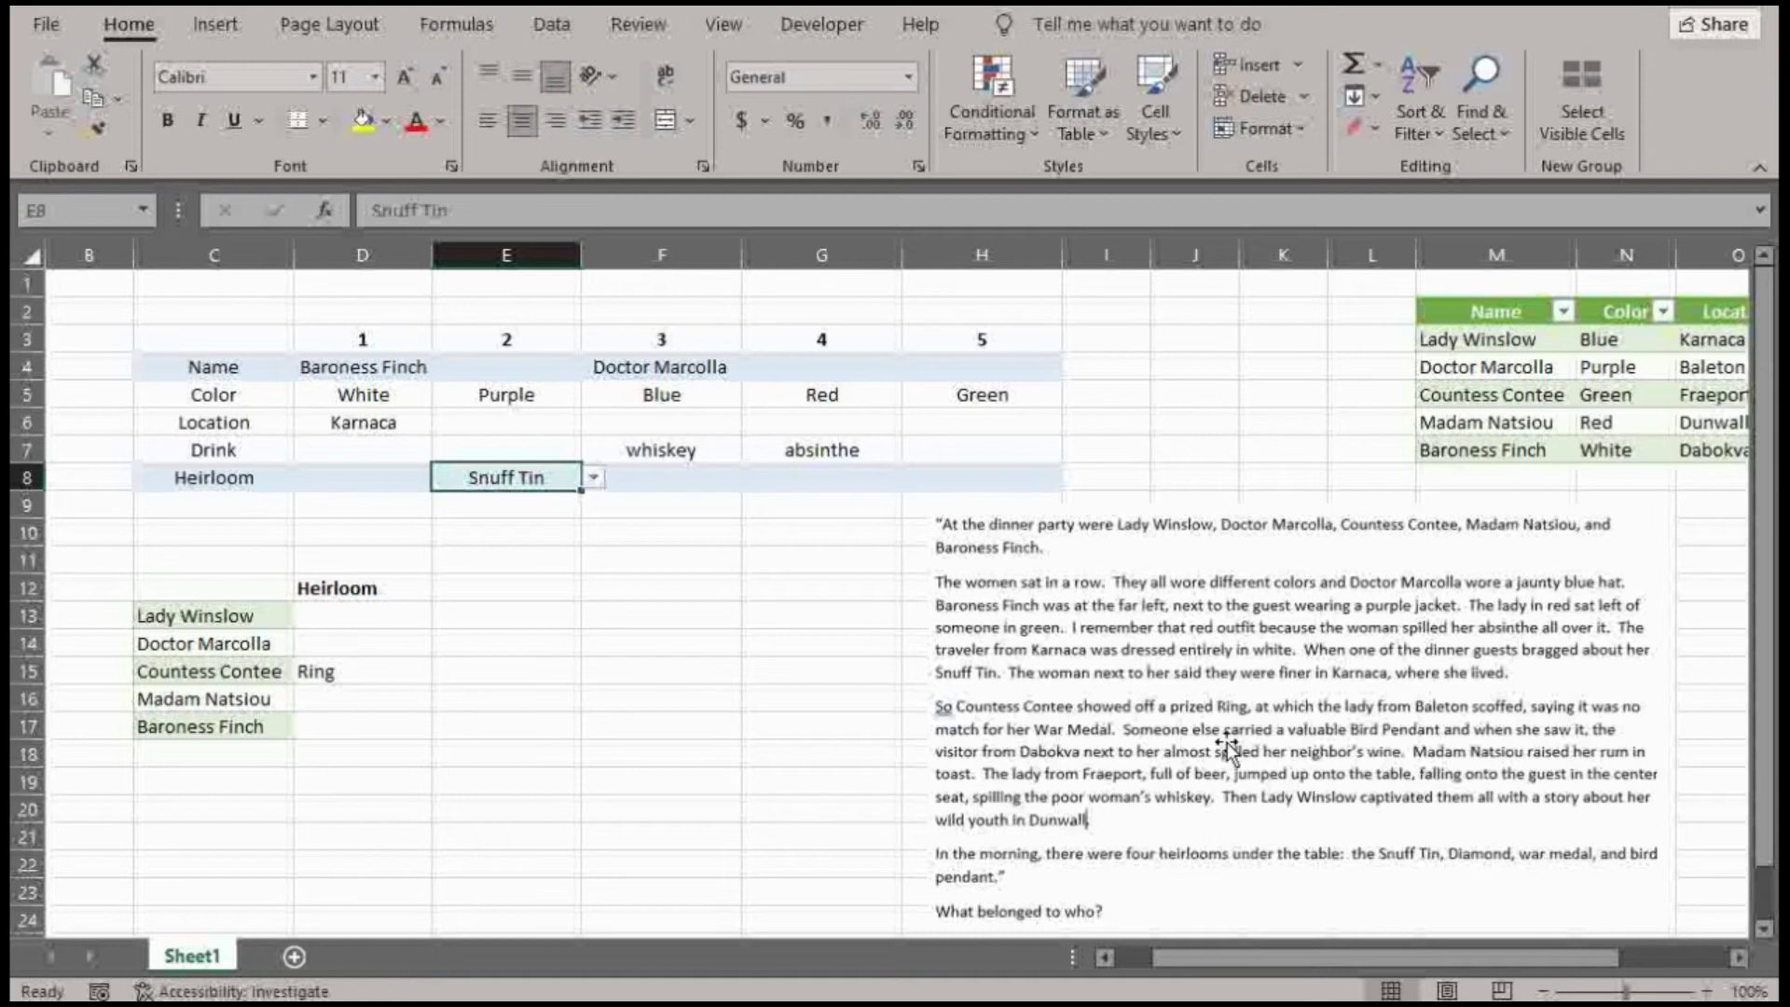
pyautogui.click(369, 688)
pyautogui.click(364, 674)
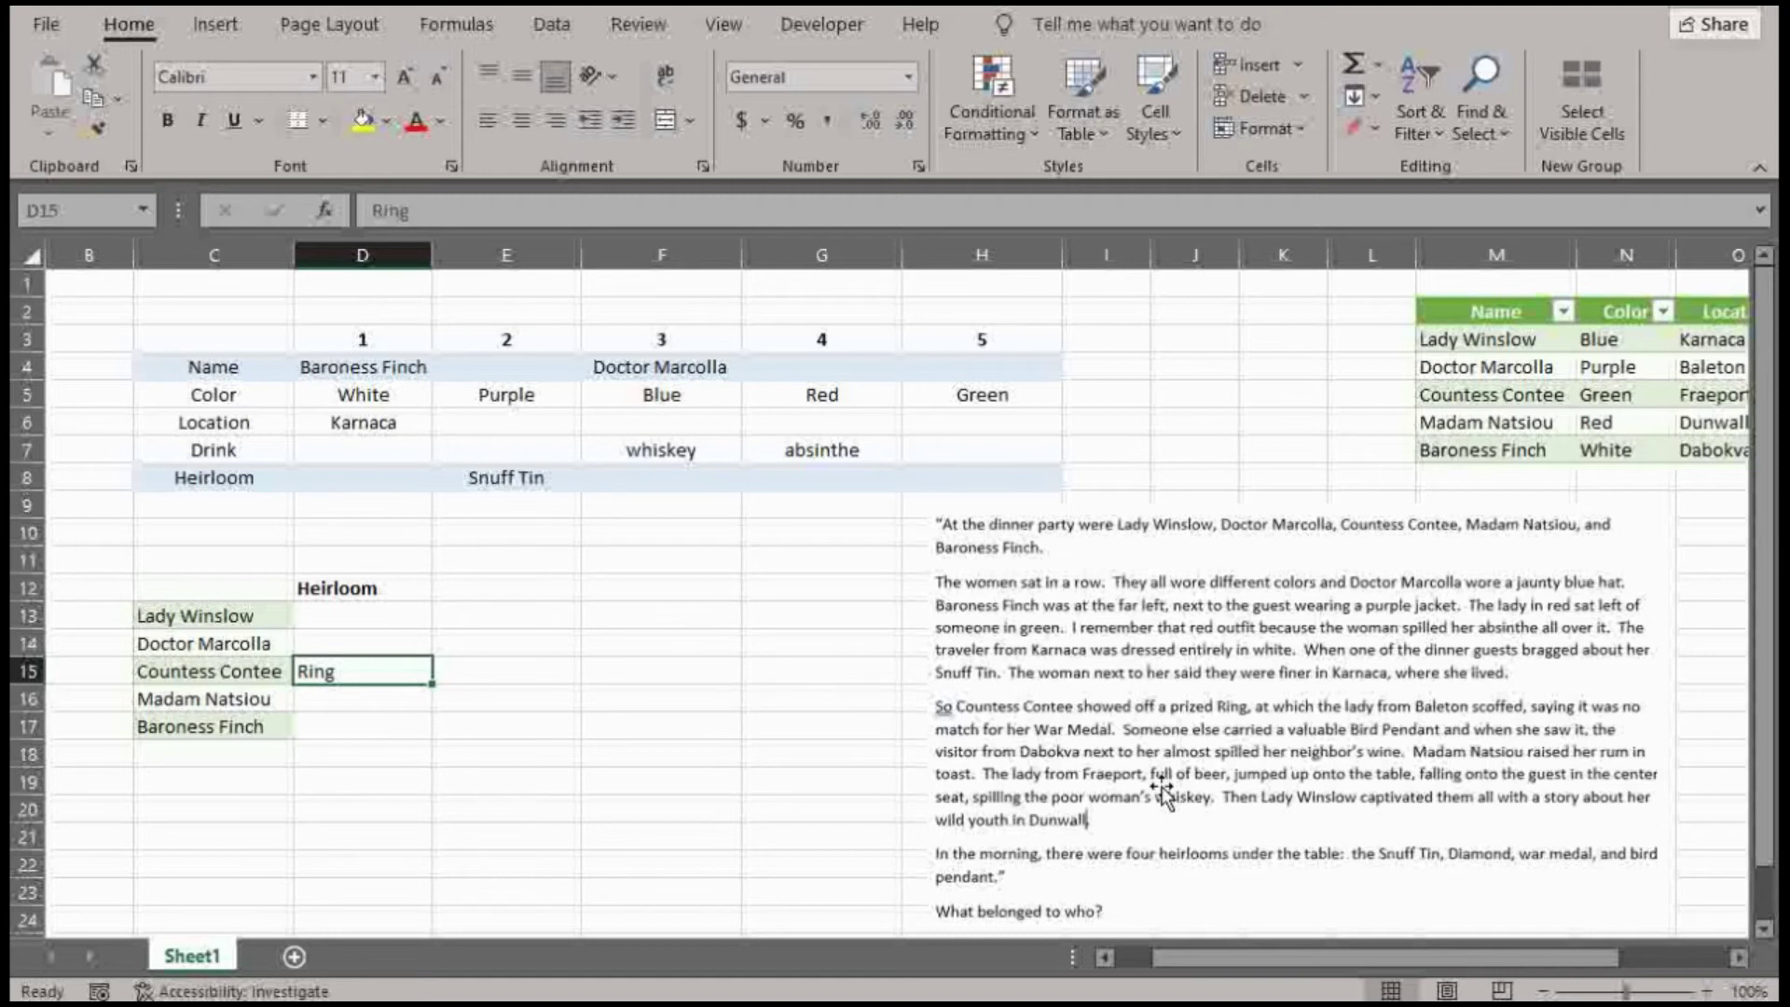
pyautogui.click(372, 446)
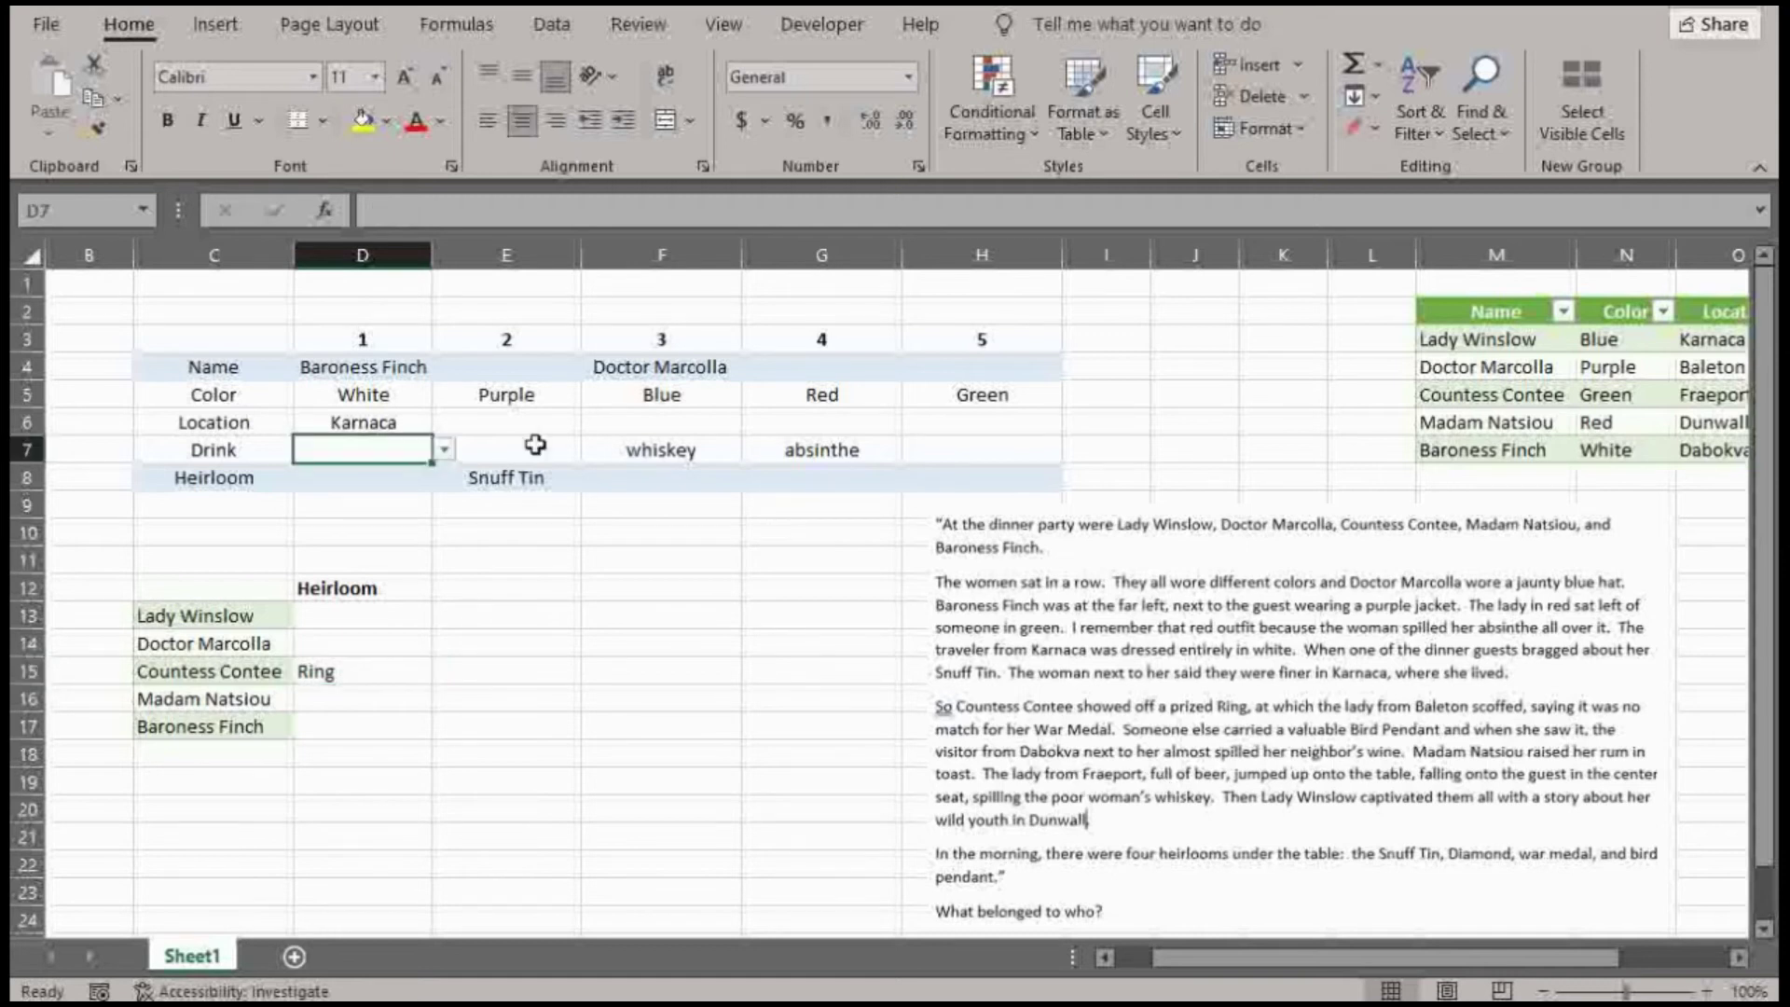
# Review the still-empty name, location and drink cells for seats 2 and 5
pyautogui.click(507, 449)
pyautogui.click(994, 445)
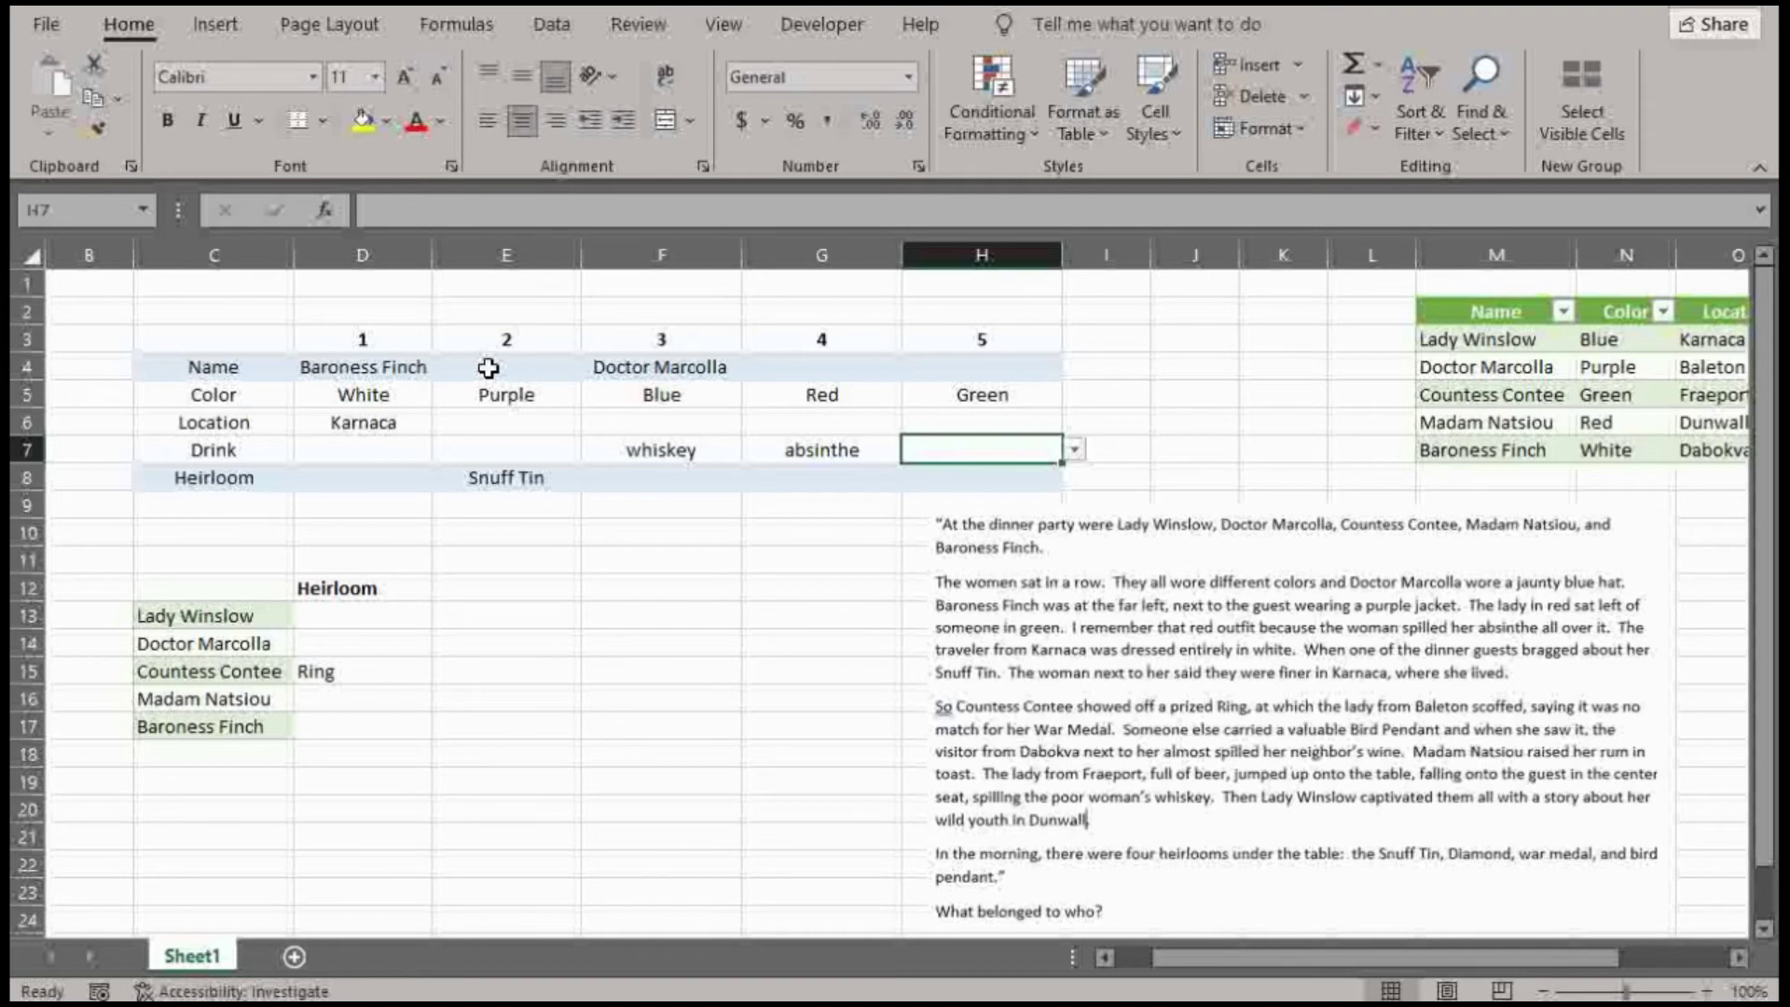
pyautogui.click(977, 373)
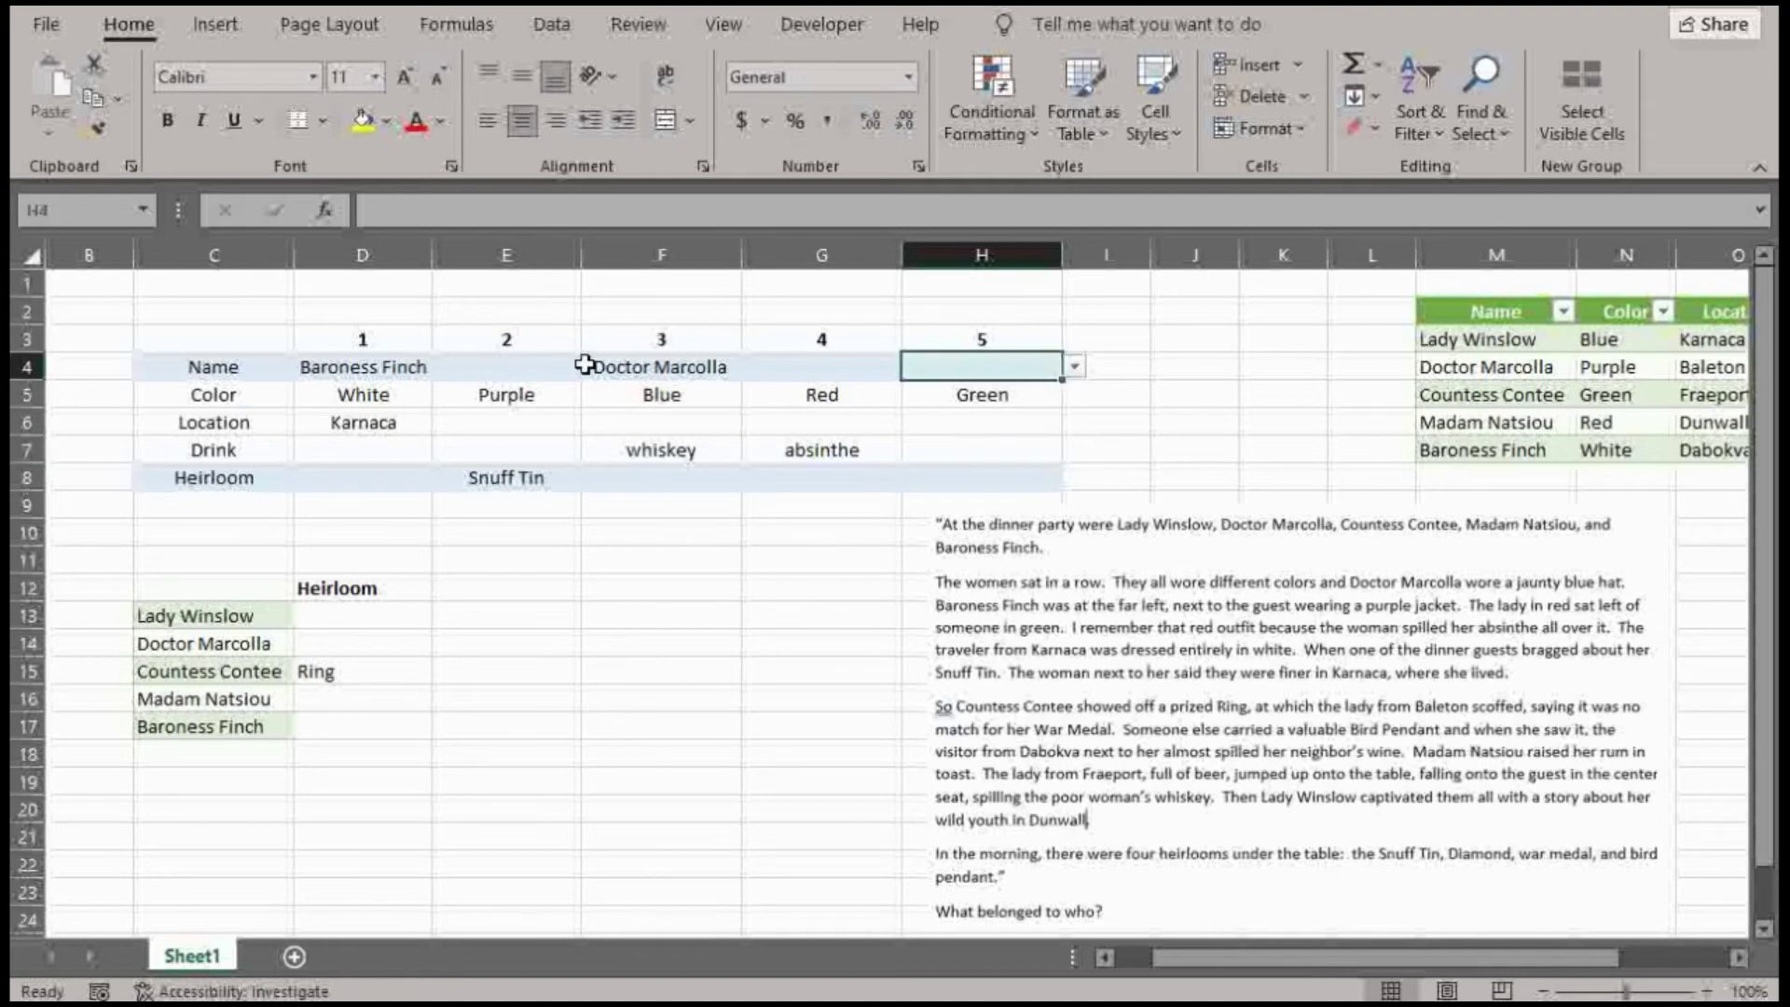
pyautogui.click(578, 366)
pyautogui.click(979, 366)
pyautogui.click(548, 422)
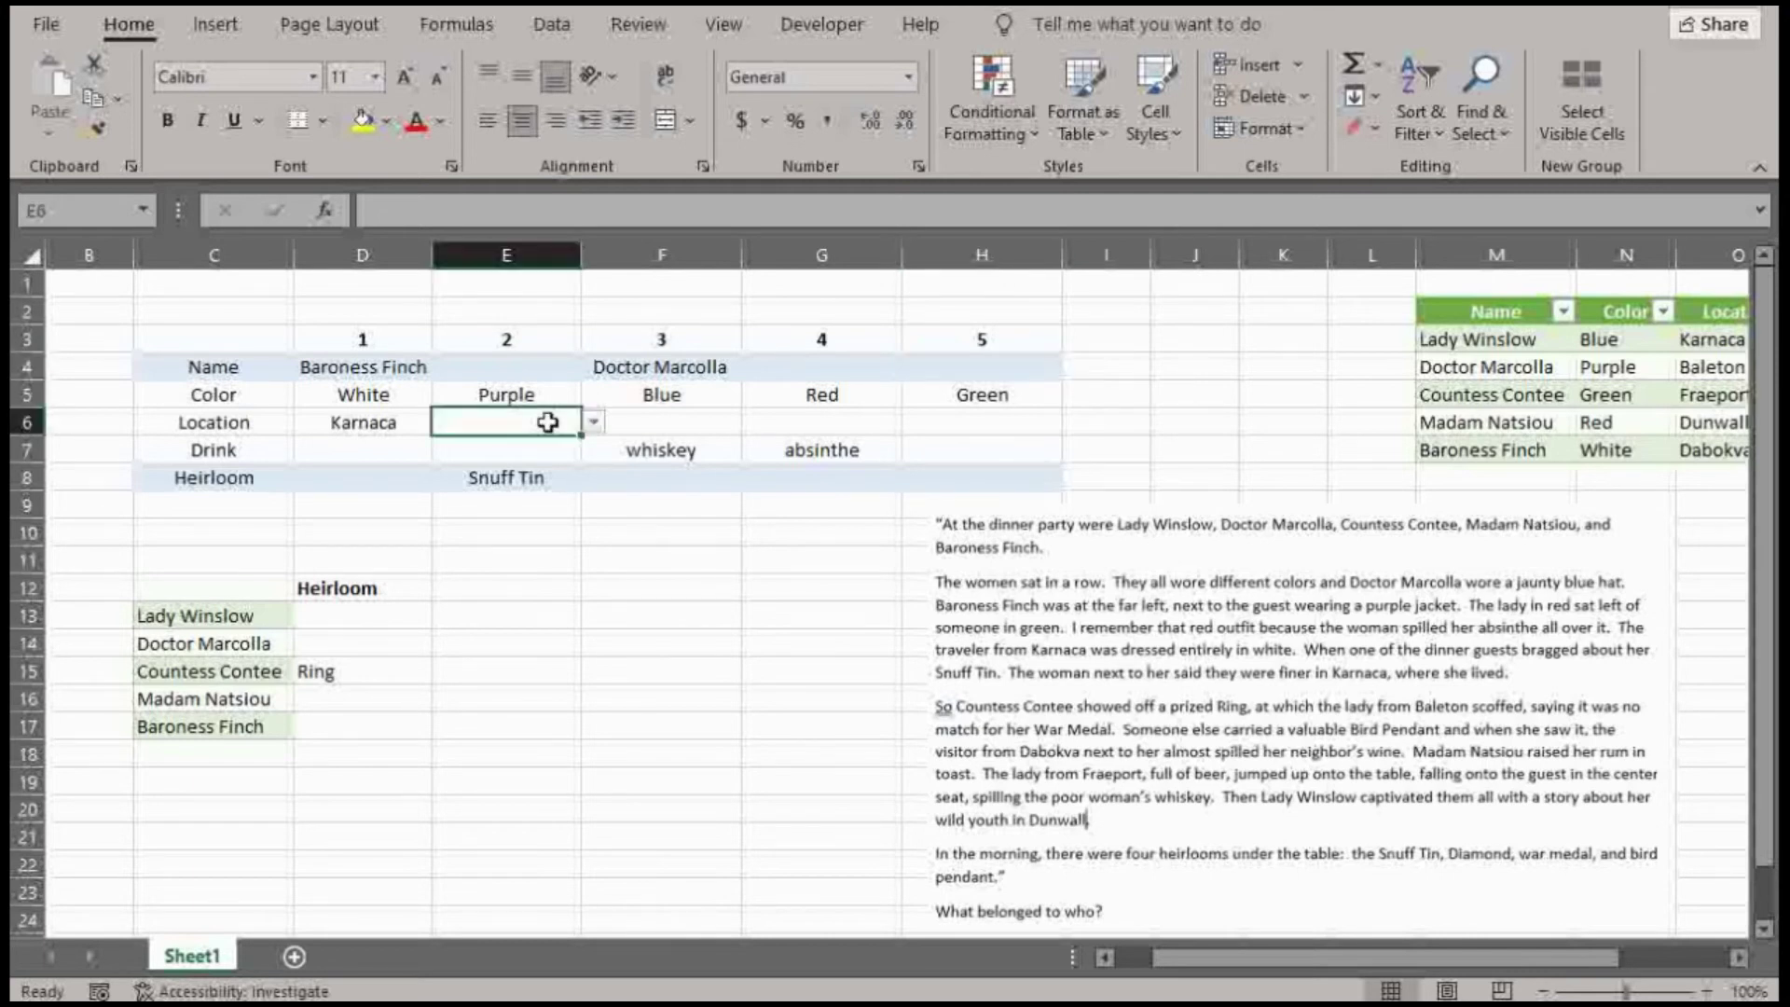
pyautogui.moveTo(547, 422); pyautogui.dragTo(549, 446)
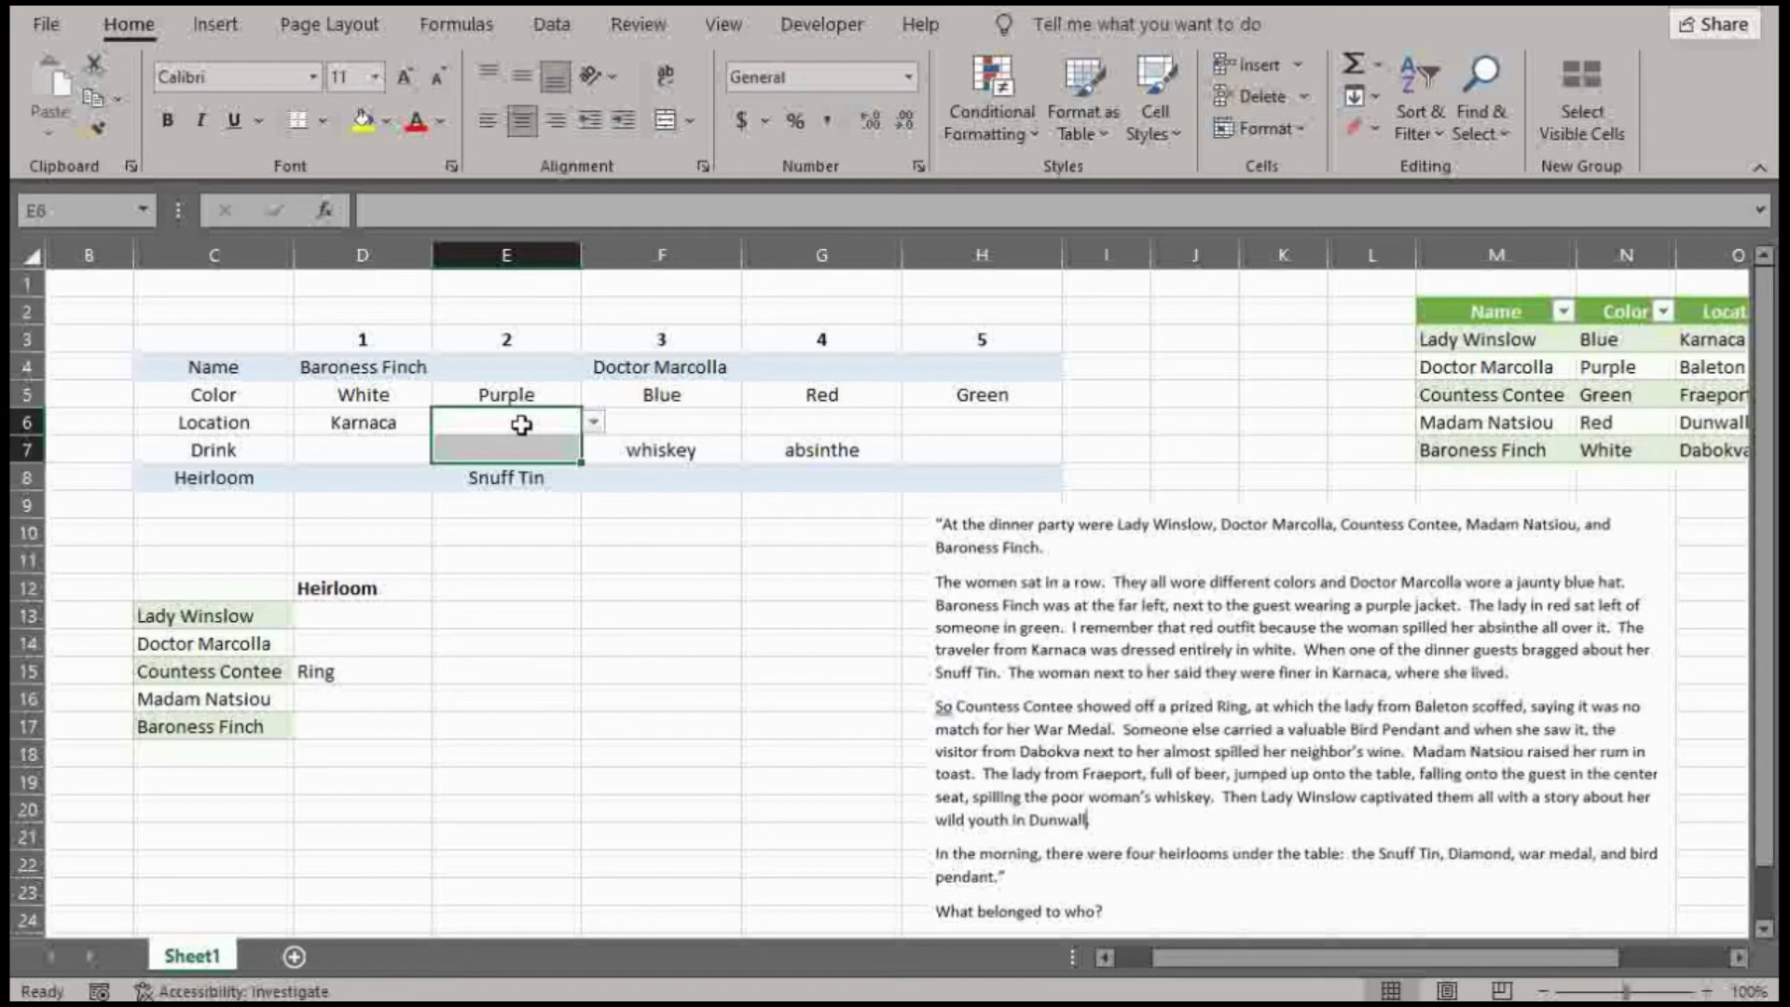
pyautogui.moveTo(984, 417); pyautogui.dragTo(977, 444)
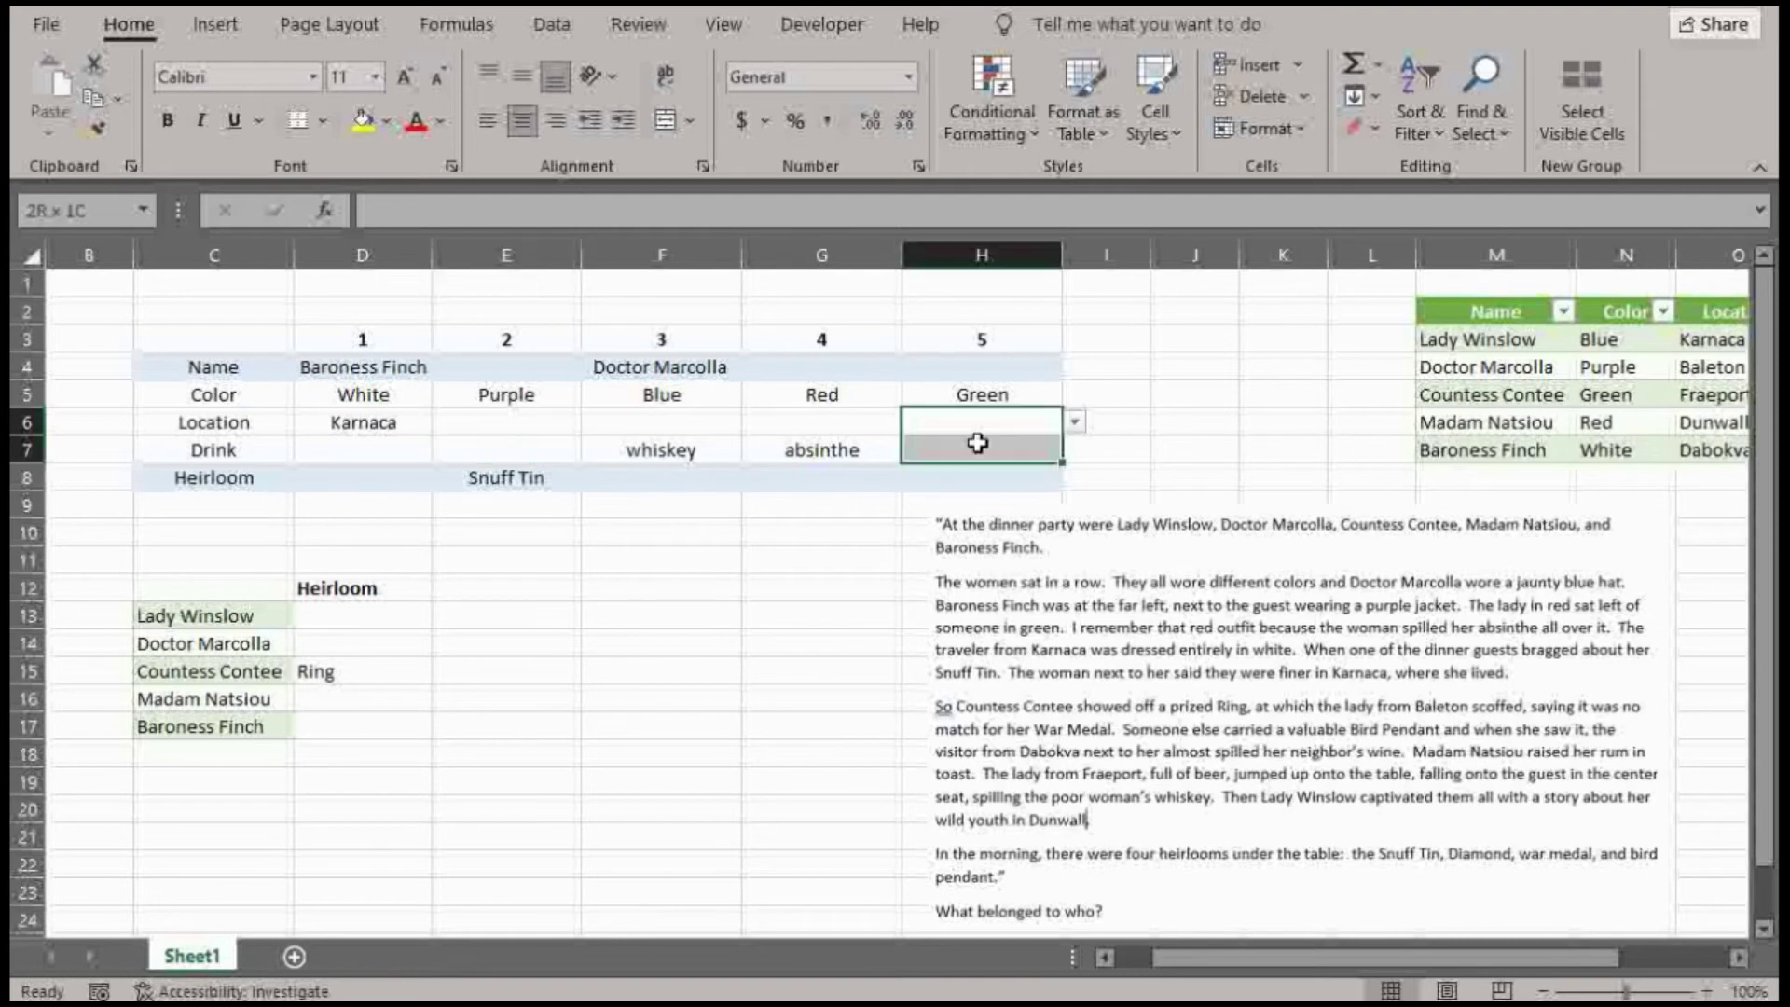
pyautogui.click(503, 423)
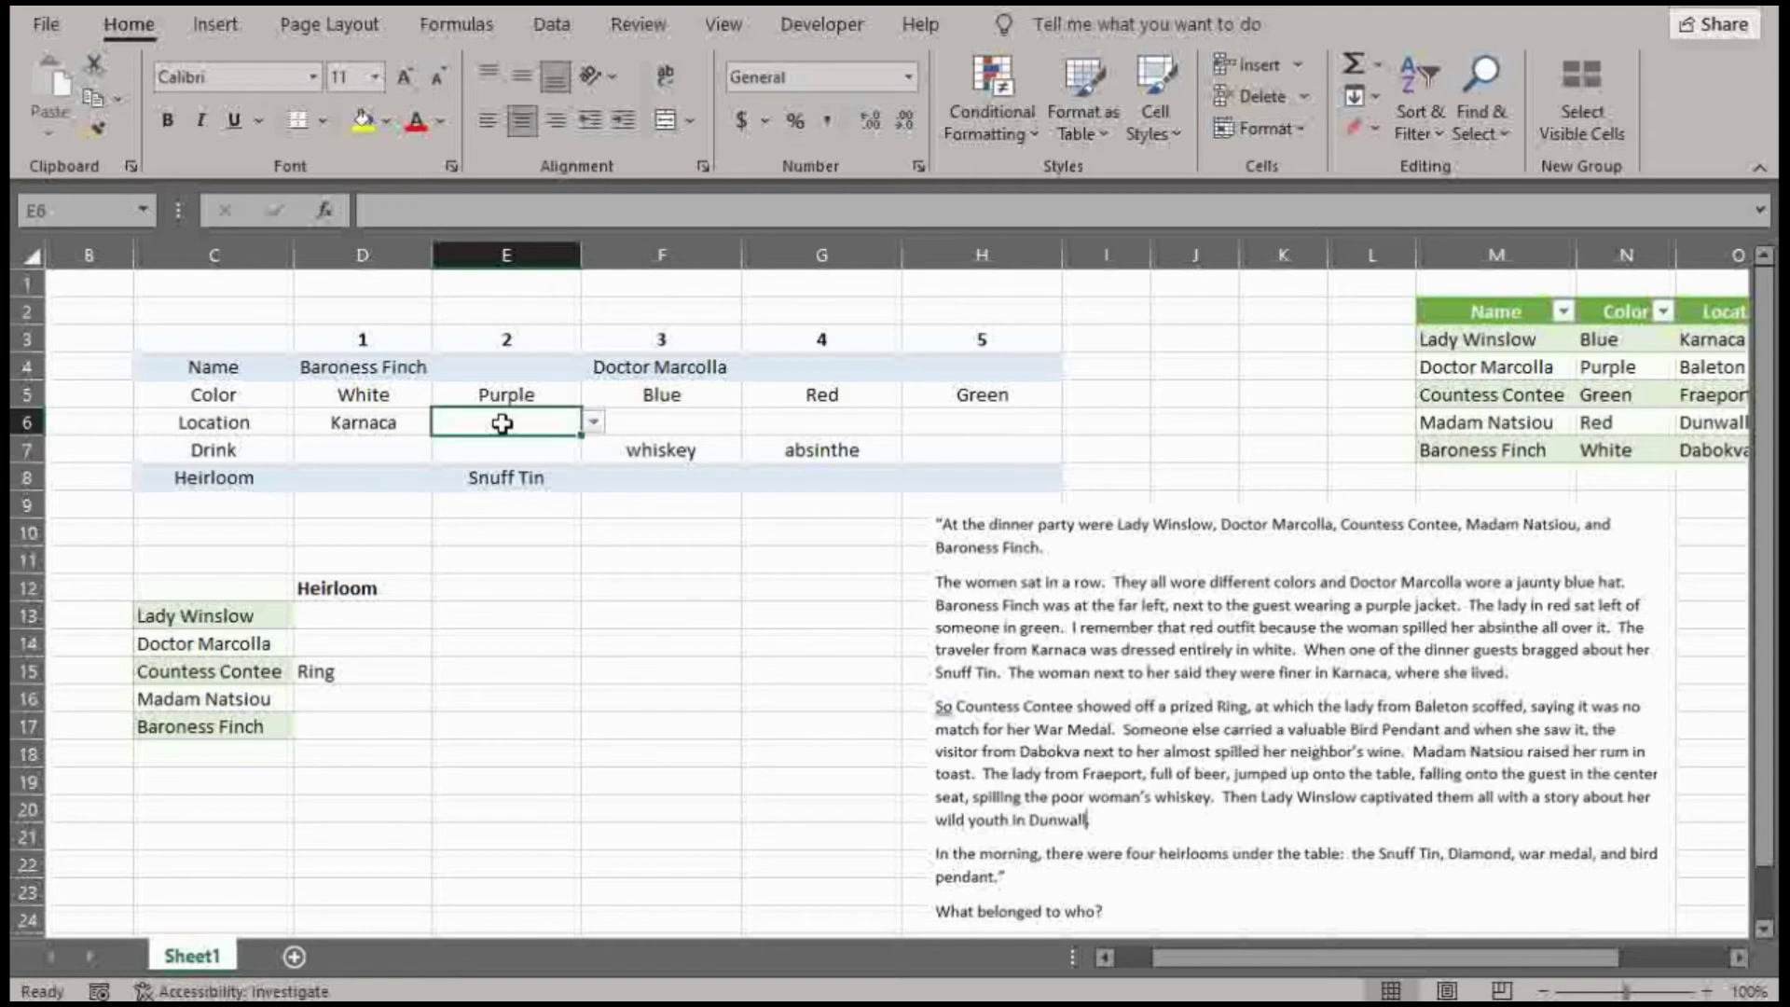
pyautogui.click(649, 419)
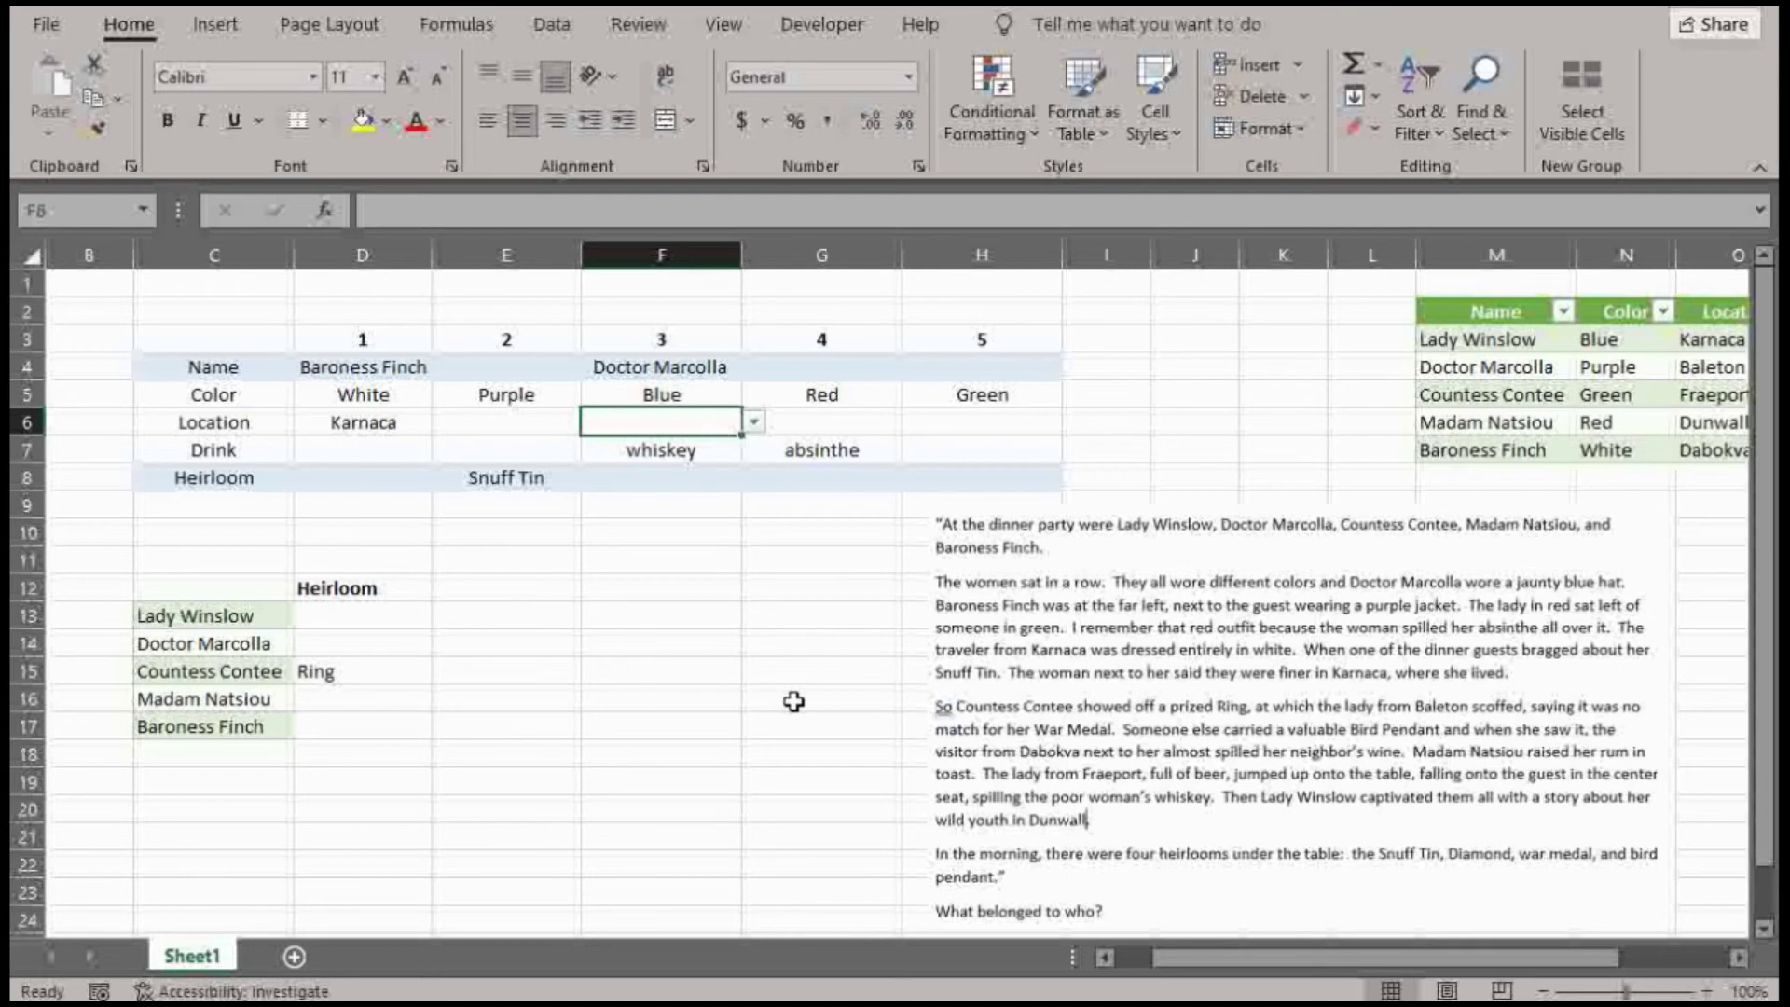
pyautogui.click(542, 422)
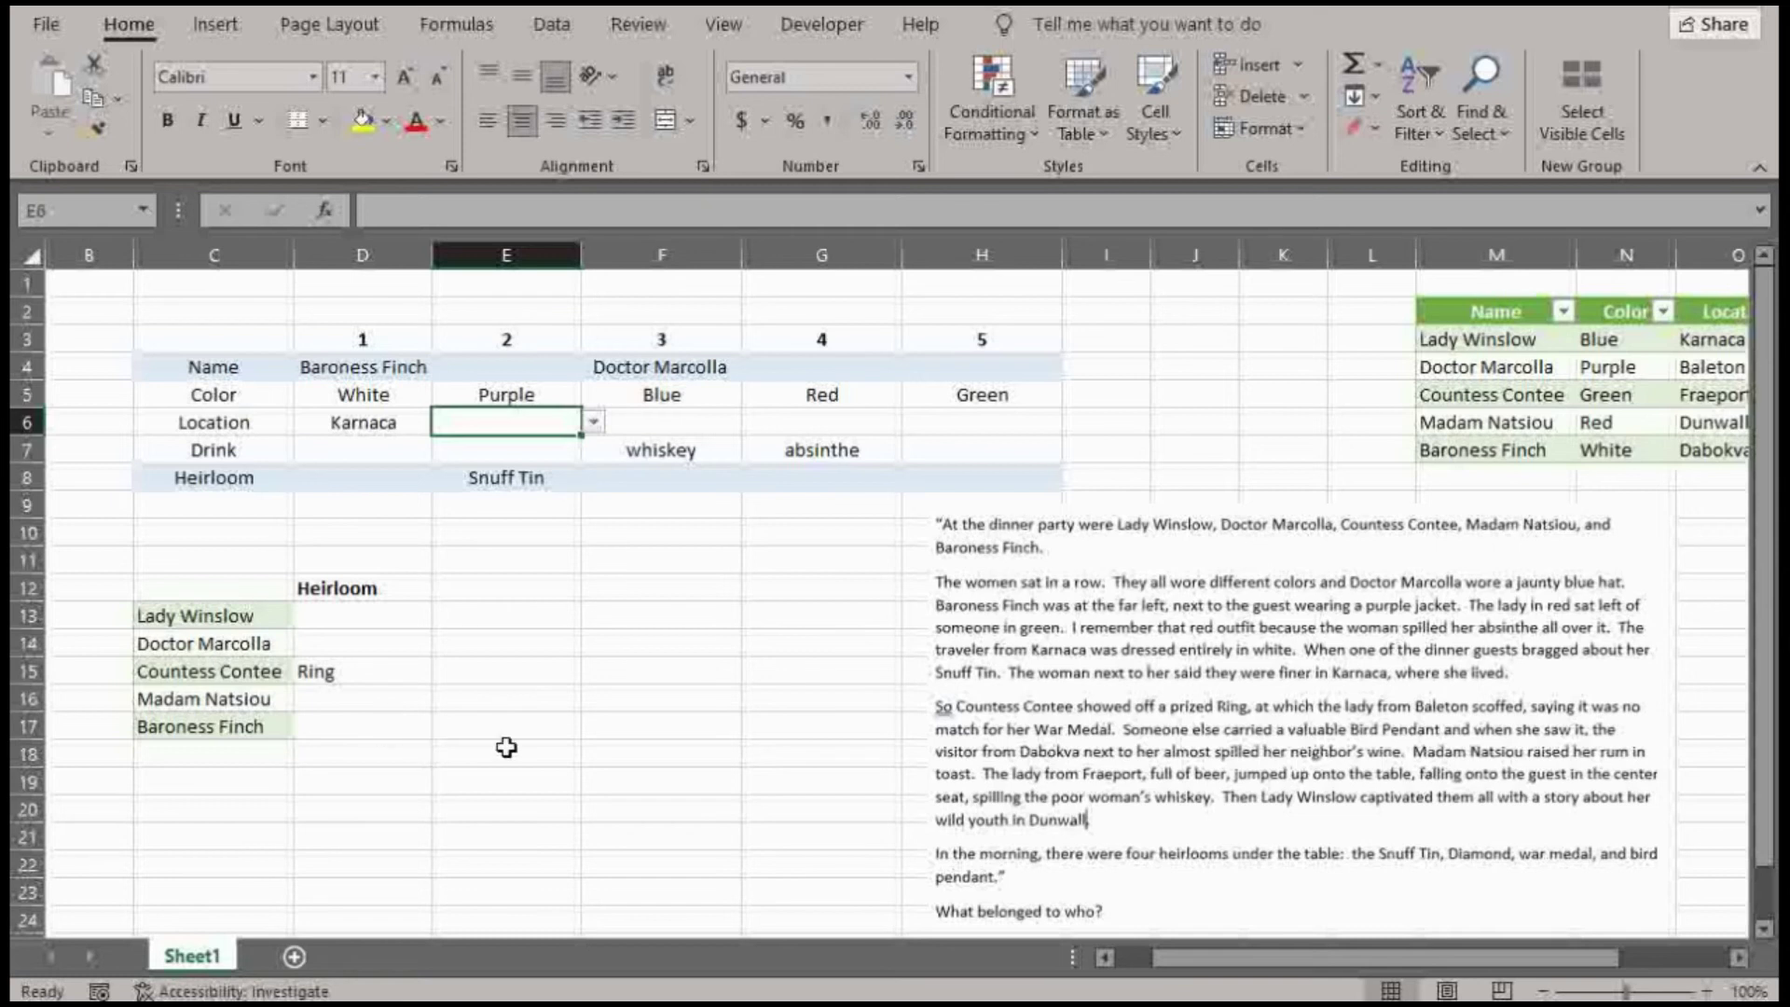
pyautogui.click(377, 736)
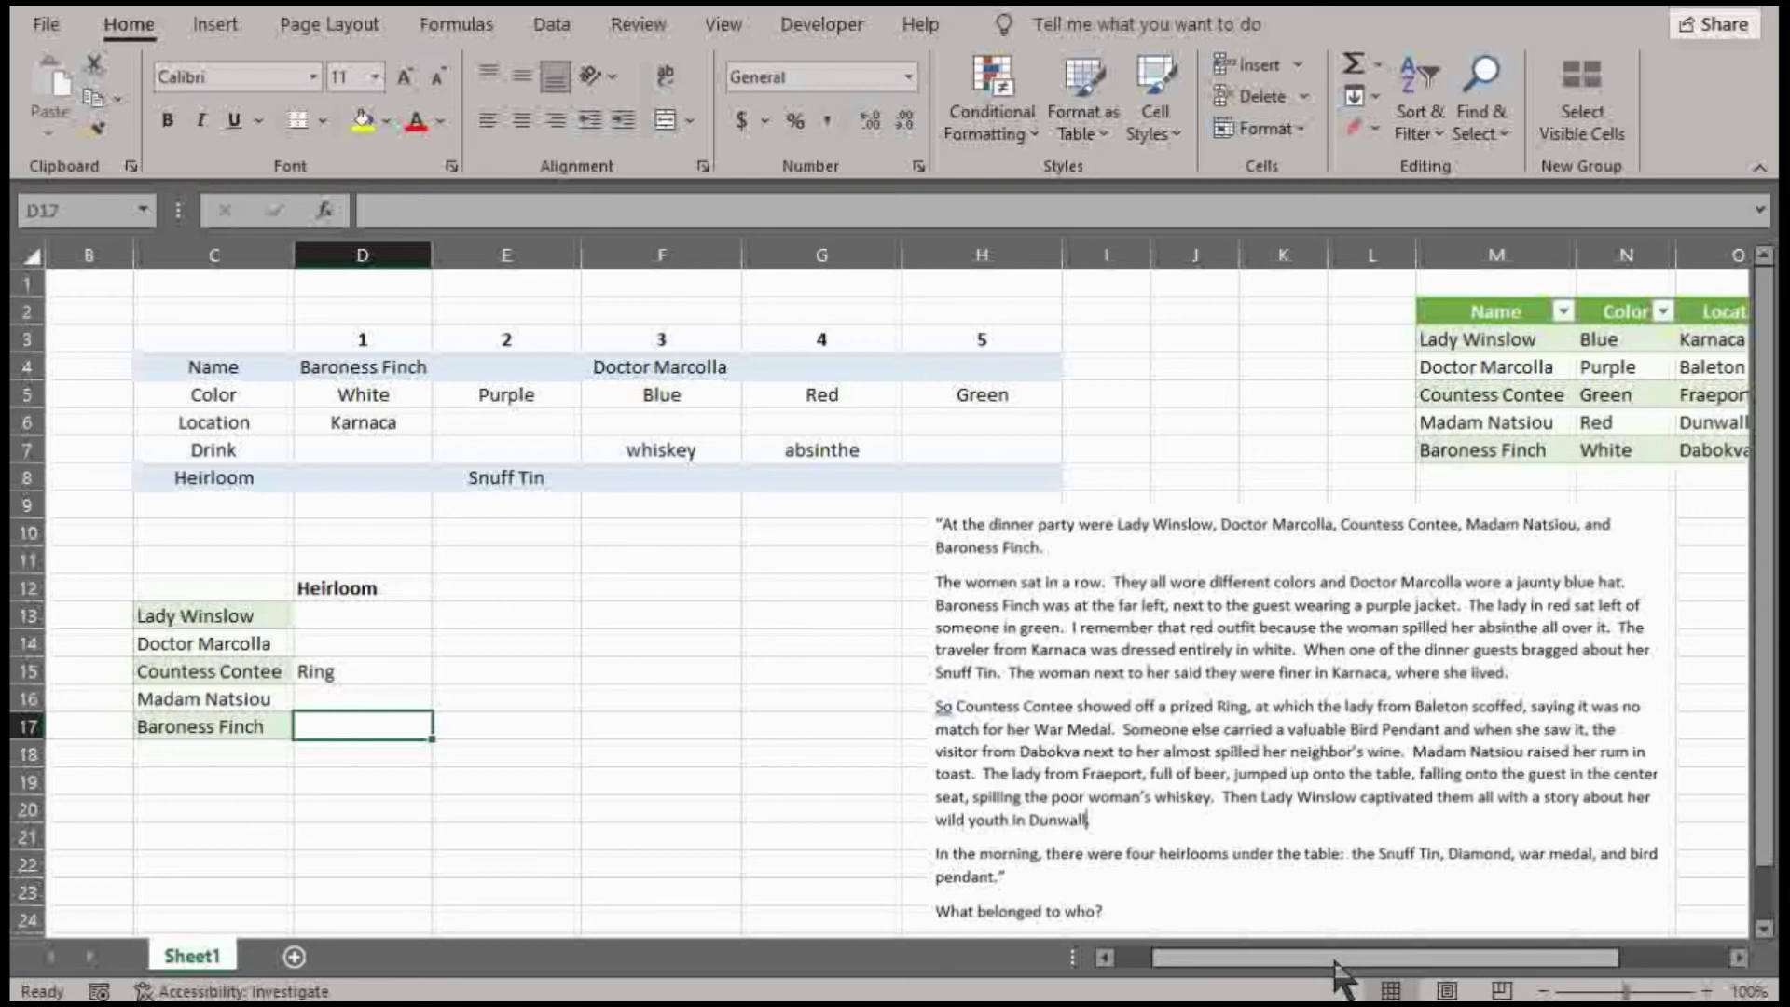
# Type the note 'diamond, bird pend' in E17 beside Baroness Finch's heirloom answer
pyautogui.press('Right')
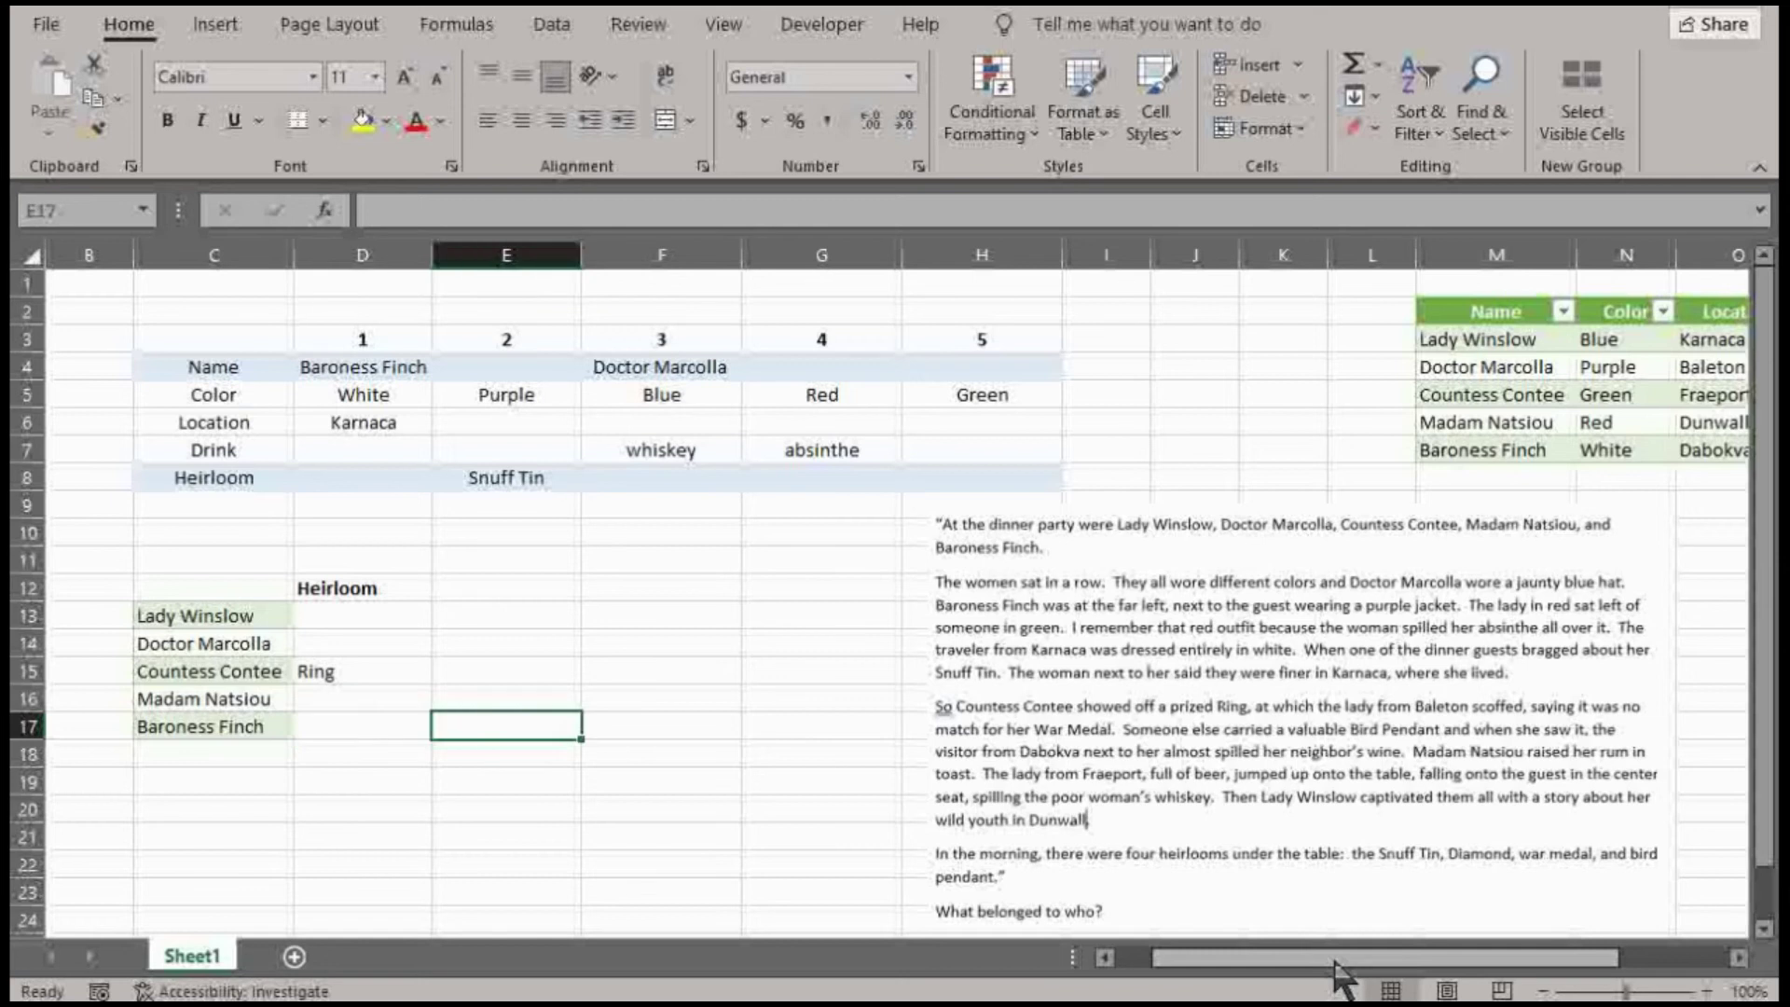
pyautogui.write('diamon')
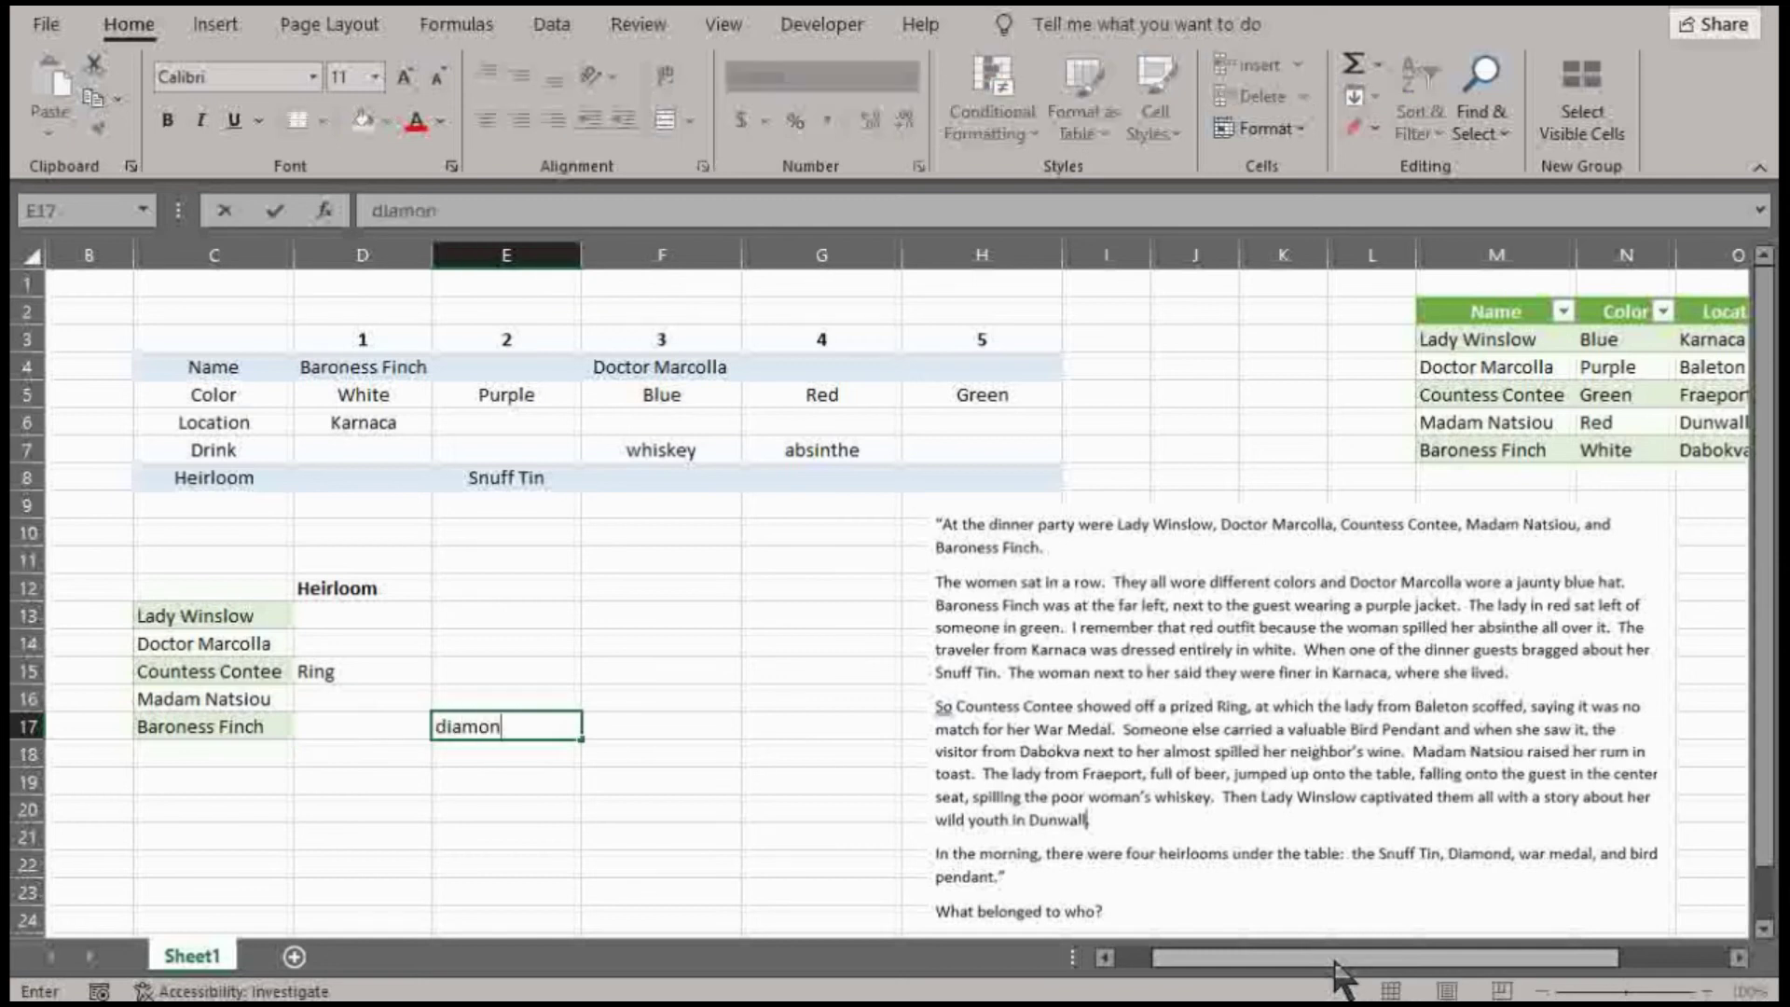
pyautogui.write('d, bird pend')
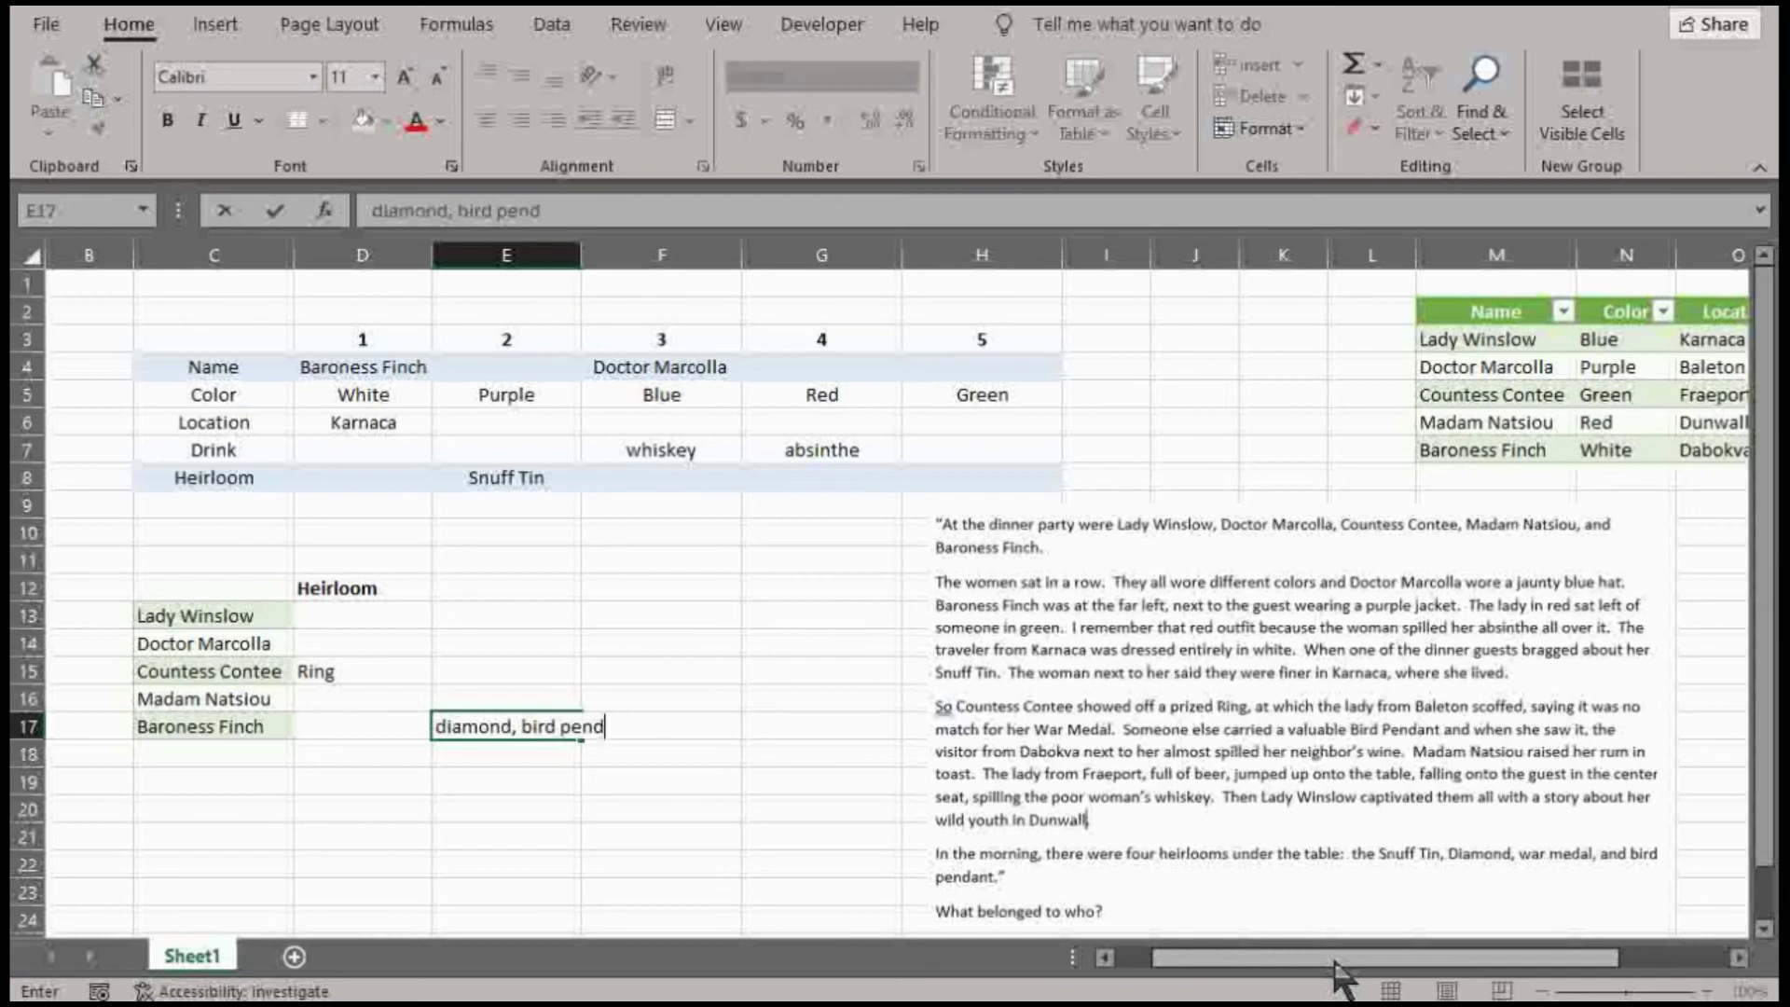
pyautogui.press('Return')
pyautogui.click(362, 698)
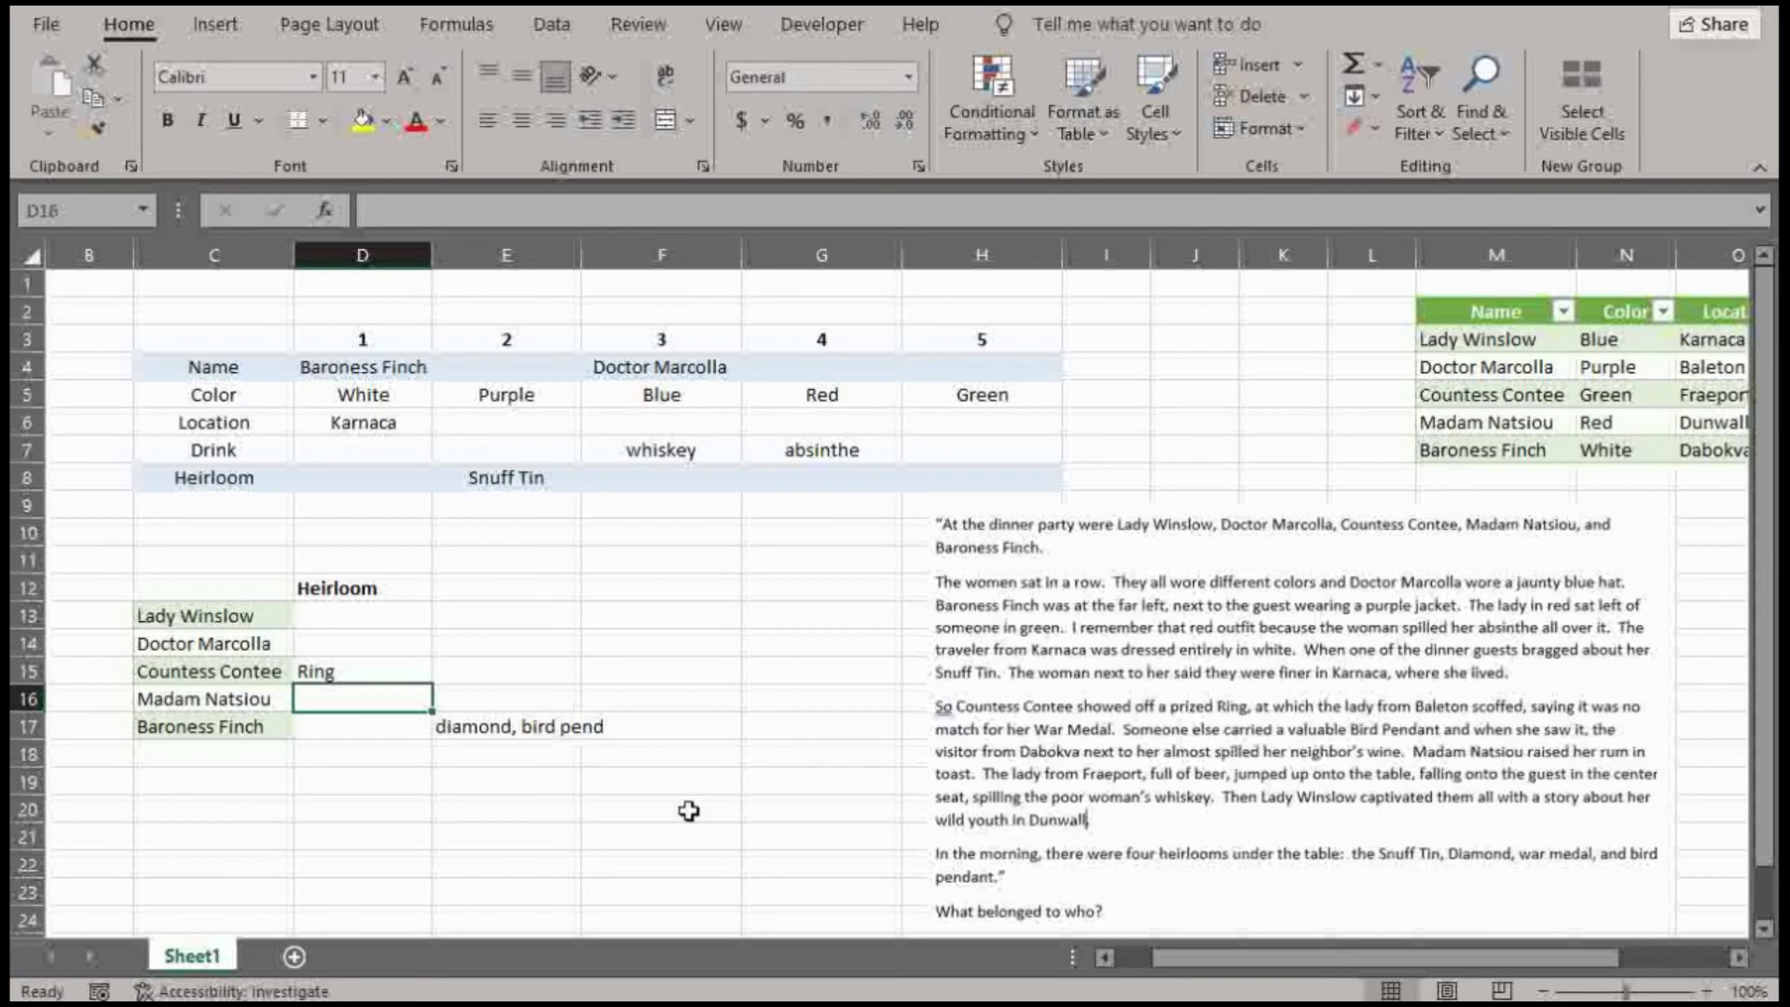
pyautogui.click(504, 455)
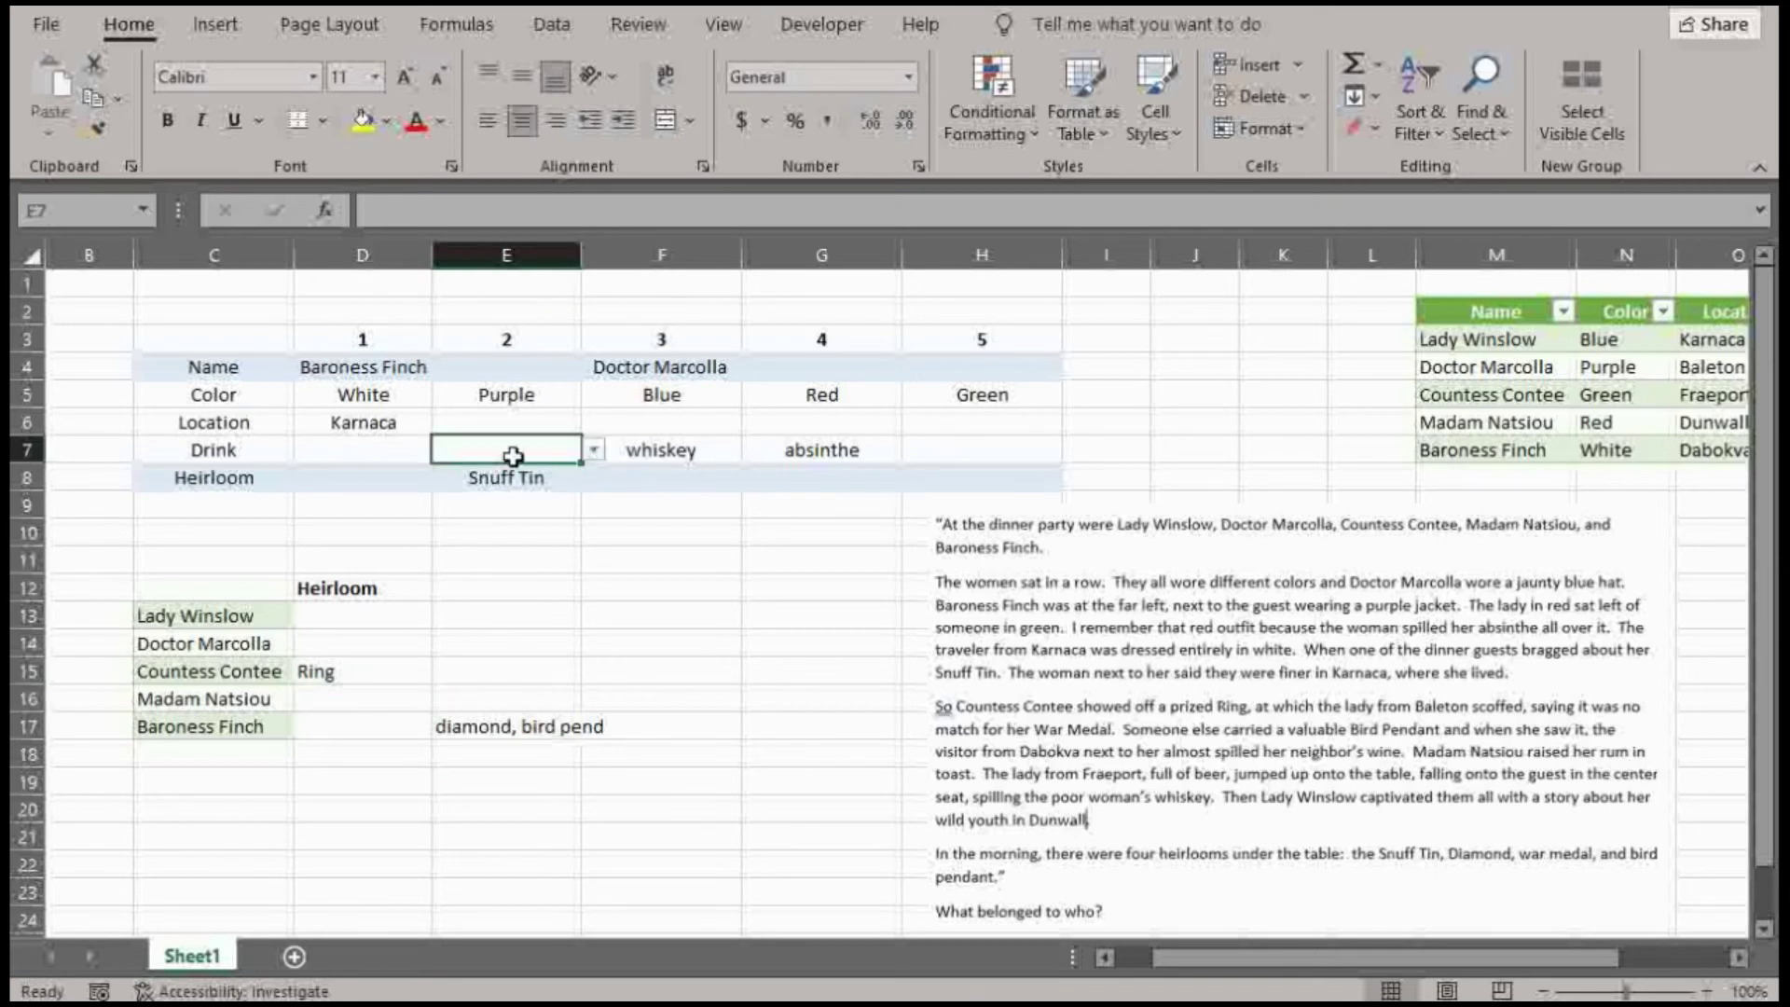
pyautogui.click(981, 445)
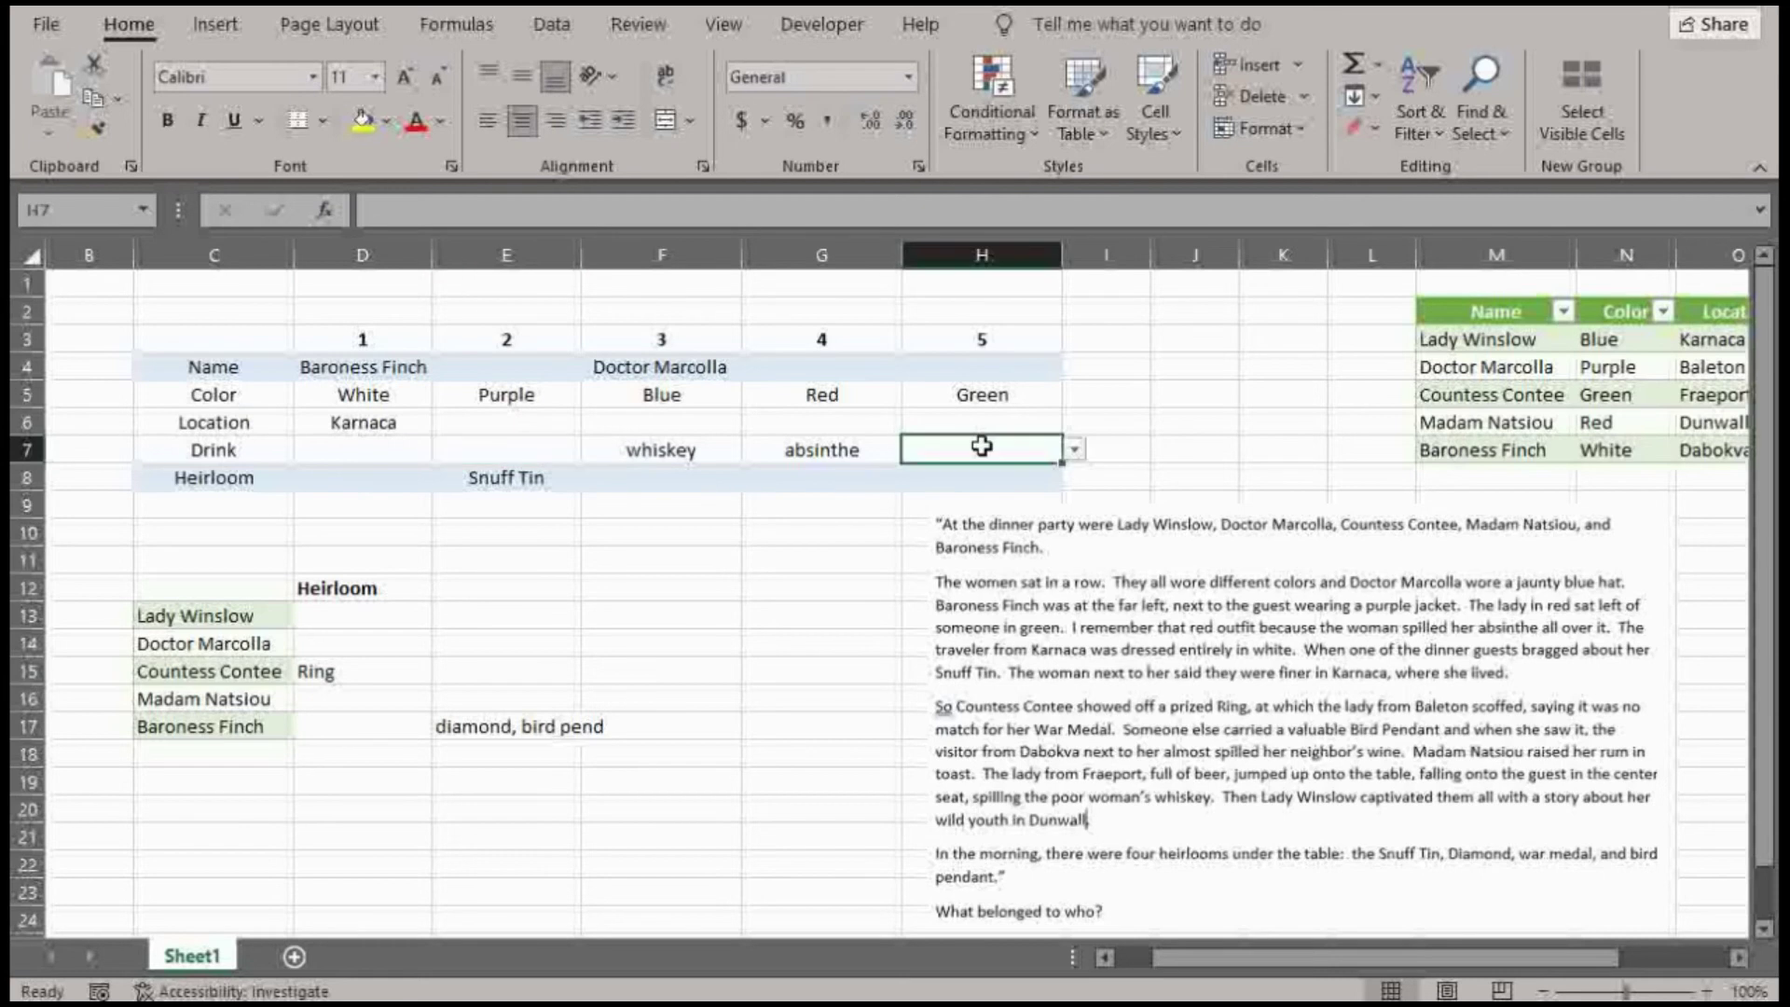
pyautogui.click(521, 725)
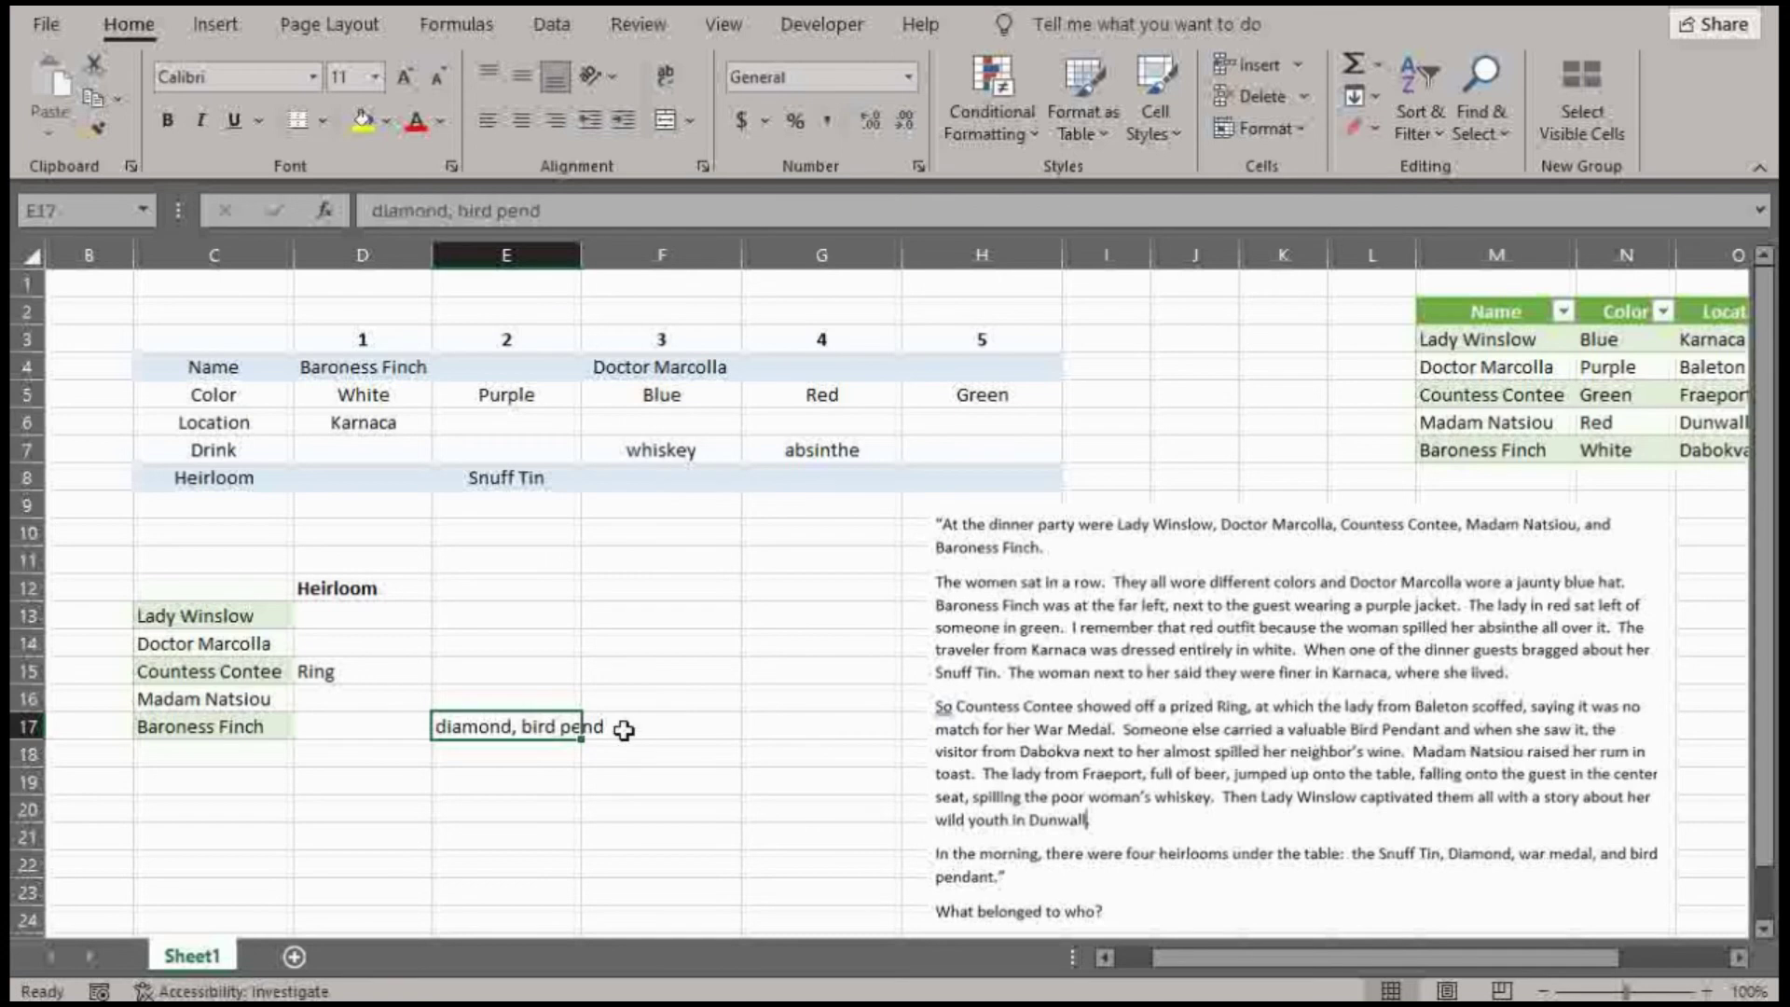
pyautogui.click(619, 732)
pyautogui.click(519, 728)
# Set seat 1's heirloom to Bird Pendant
pyautogui.click(392, 475)
pyautogui.click(444, 477)
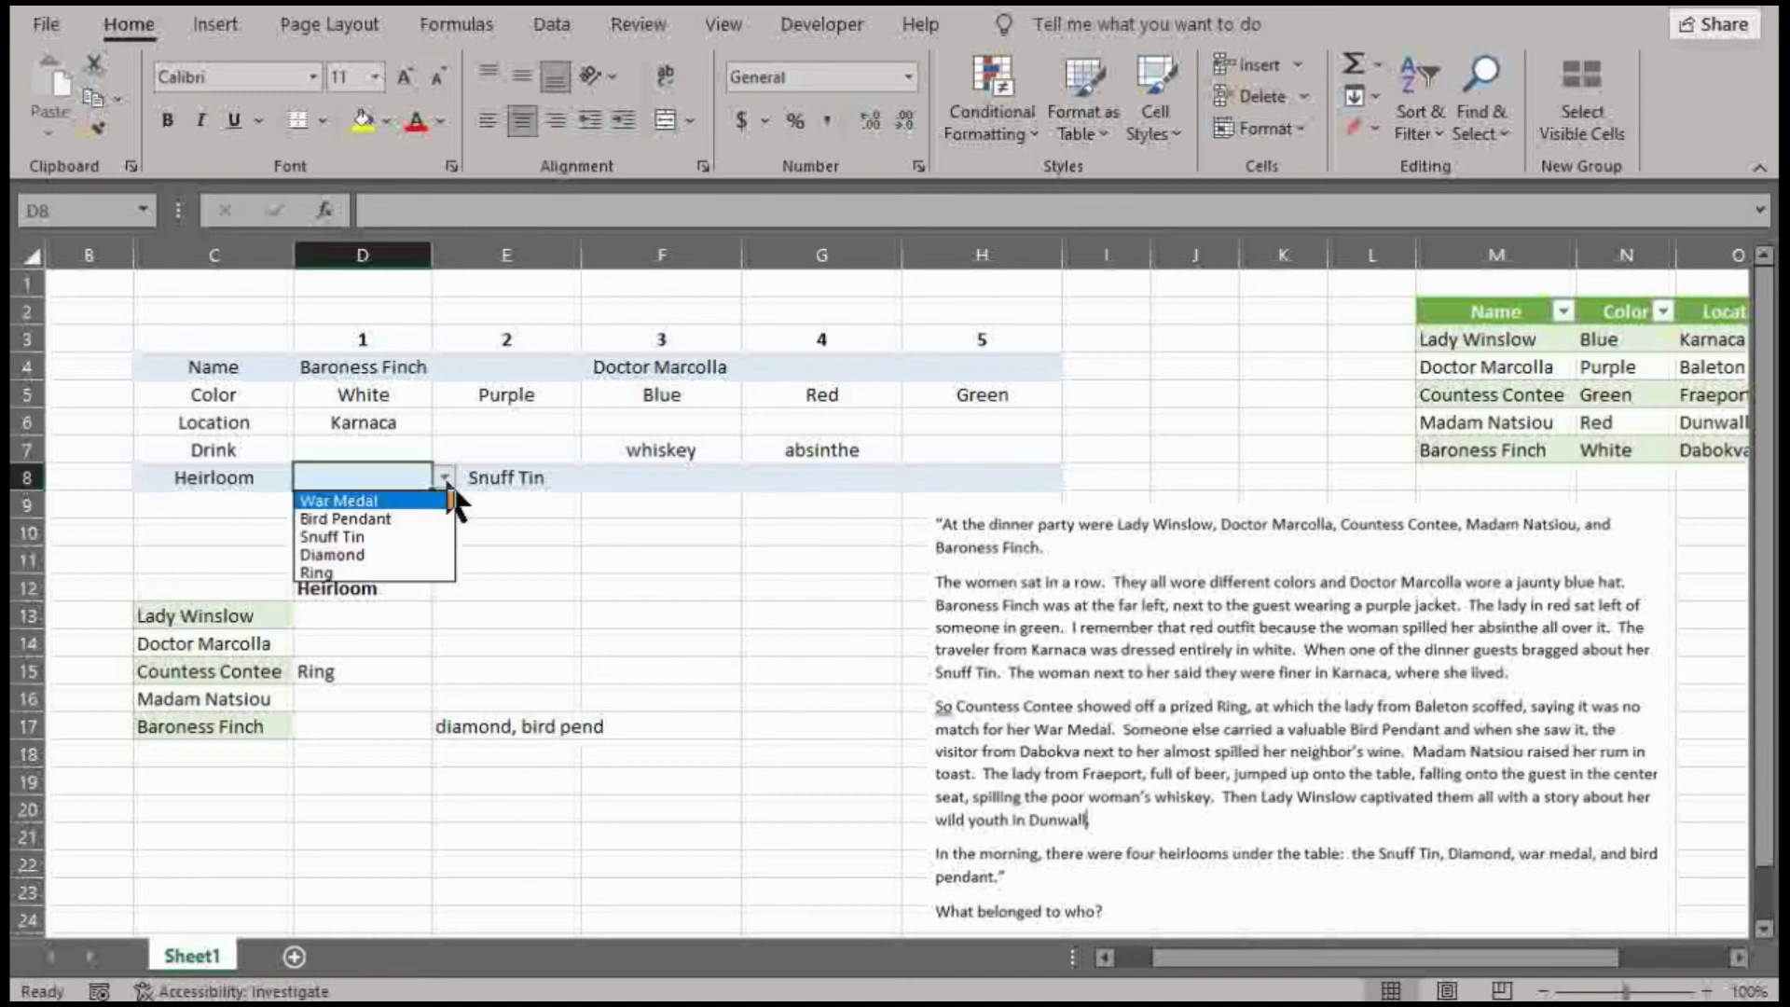
pyautogui.click(356, 519)
pyautogui.click(391, 513)
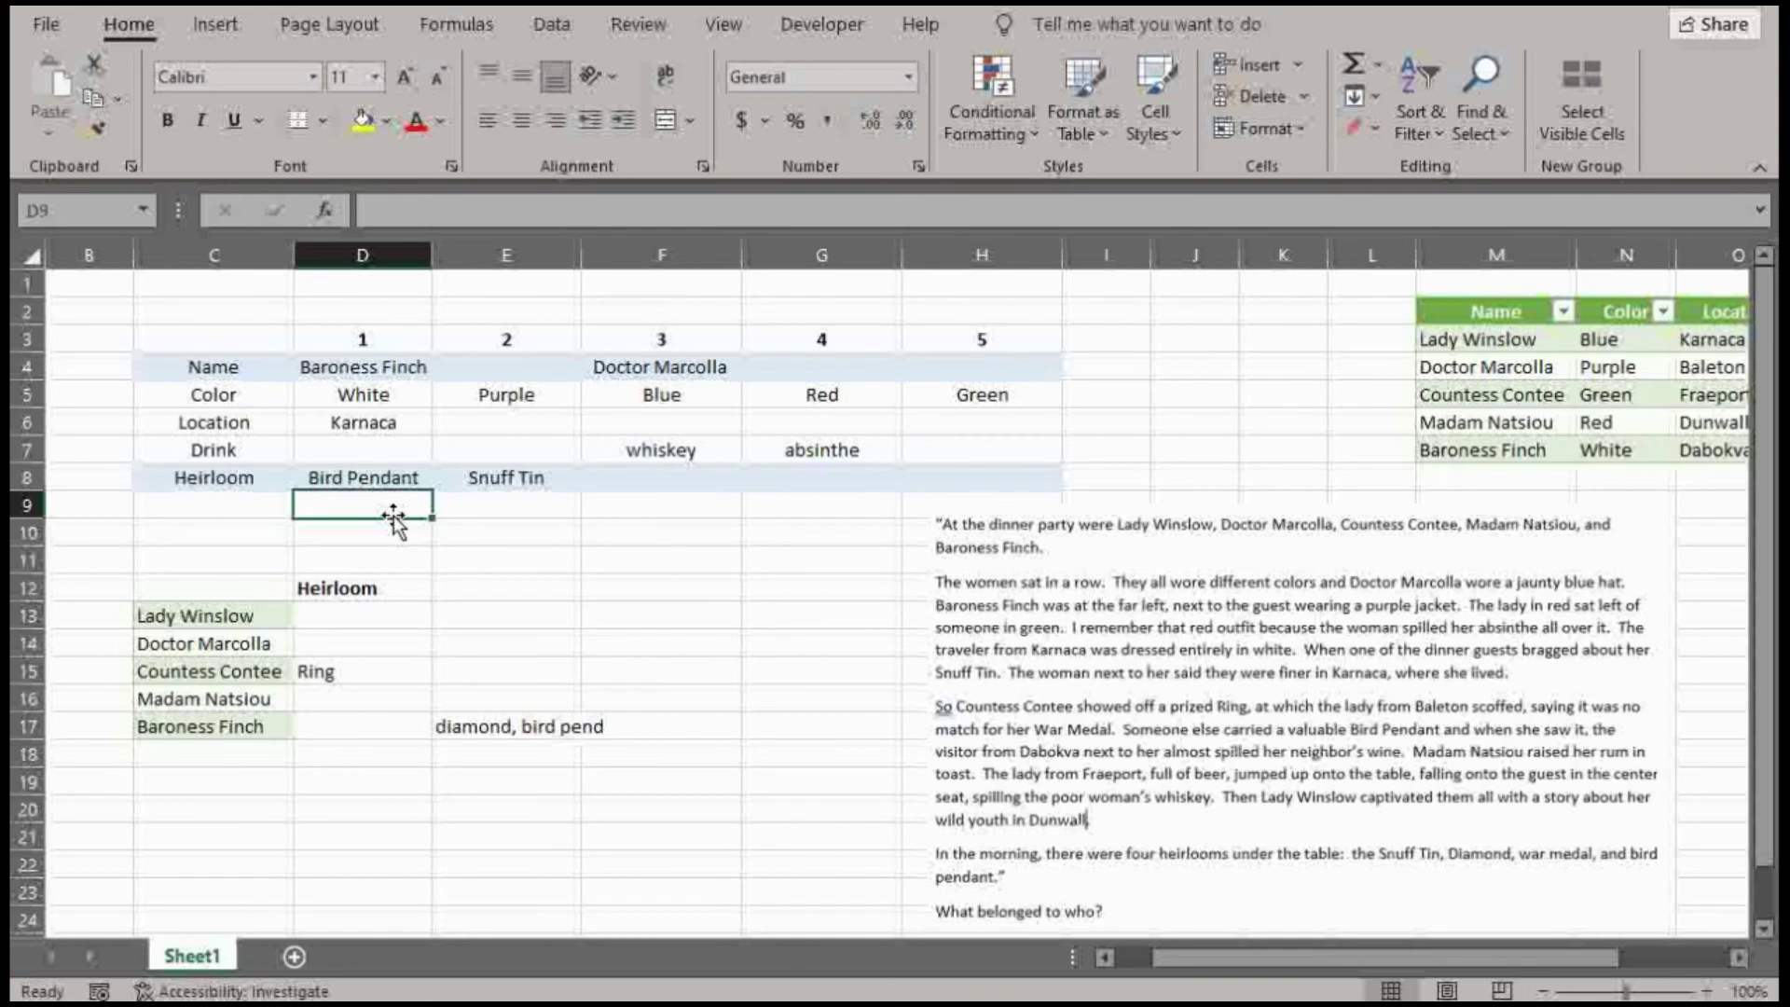
# Set seat 2's location to Dabokva
pyautogui.click(518, 427)
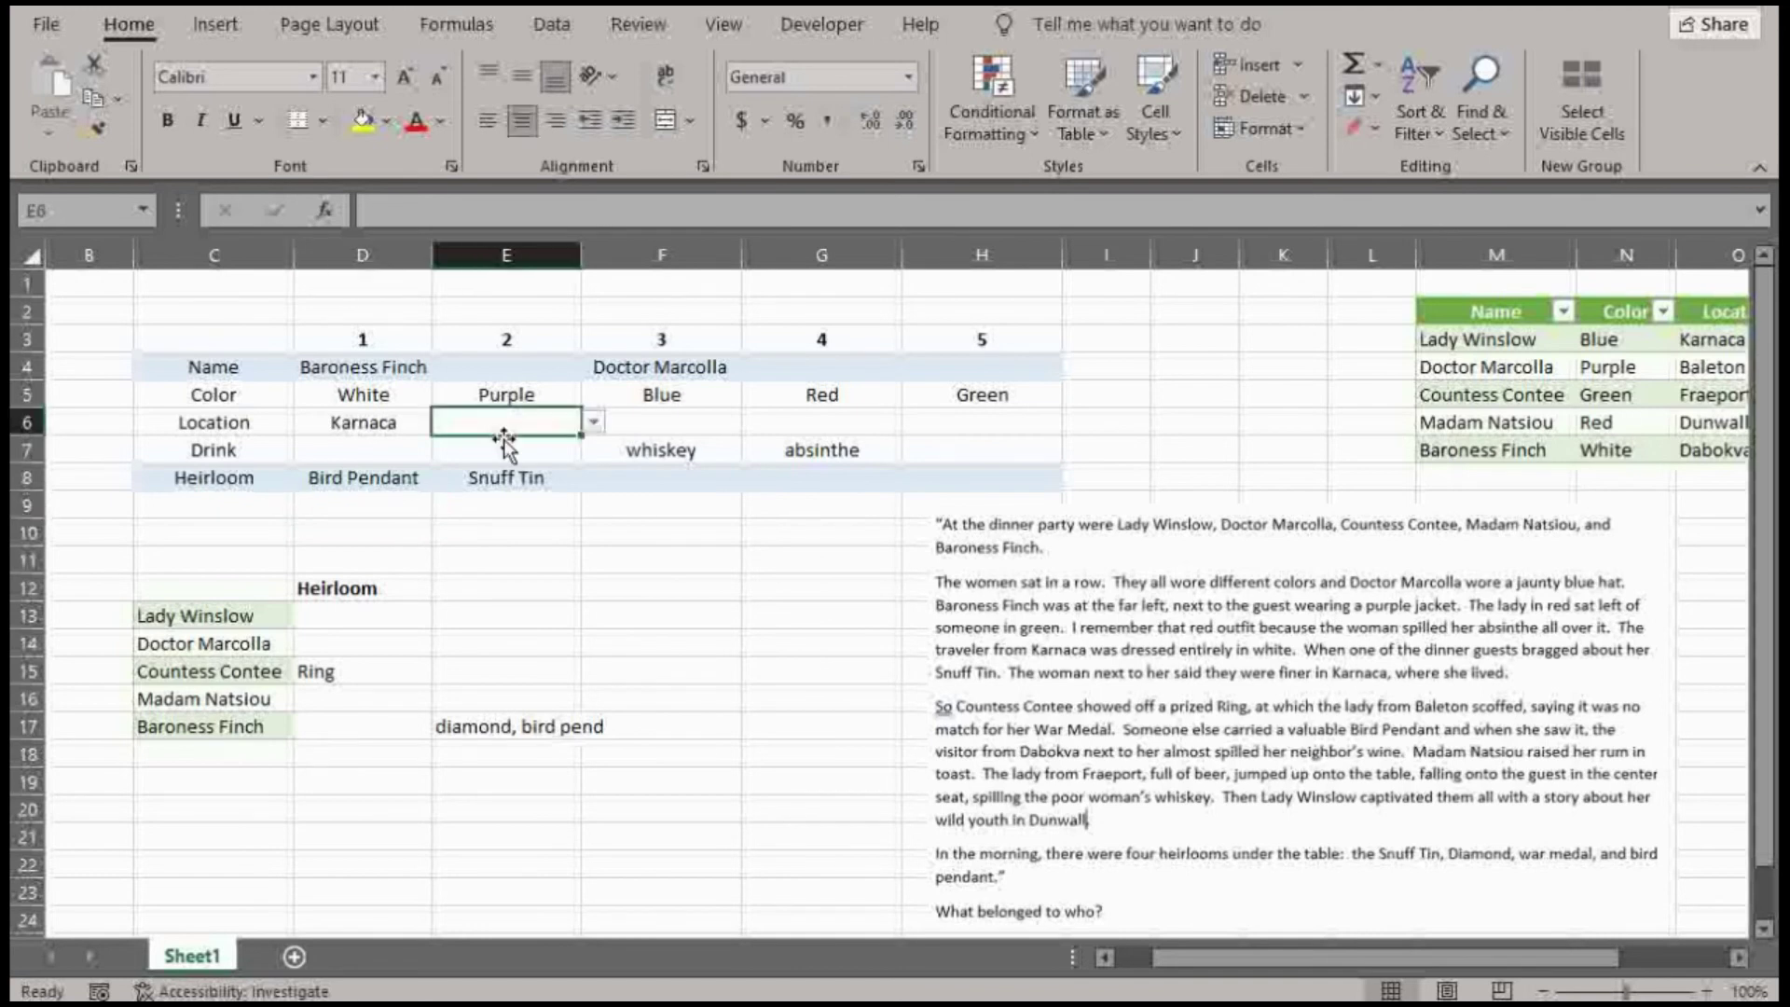
pyautogui.click(593, 422)
pyautogui.click(501, 516)
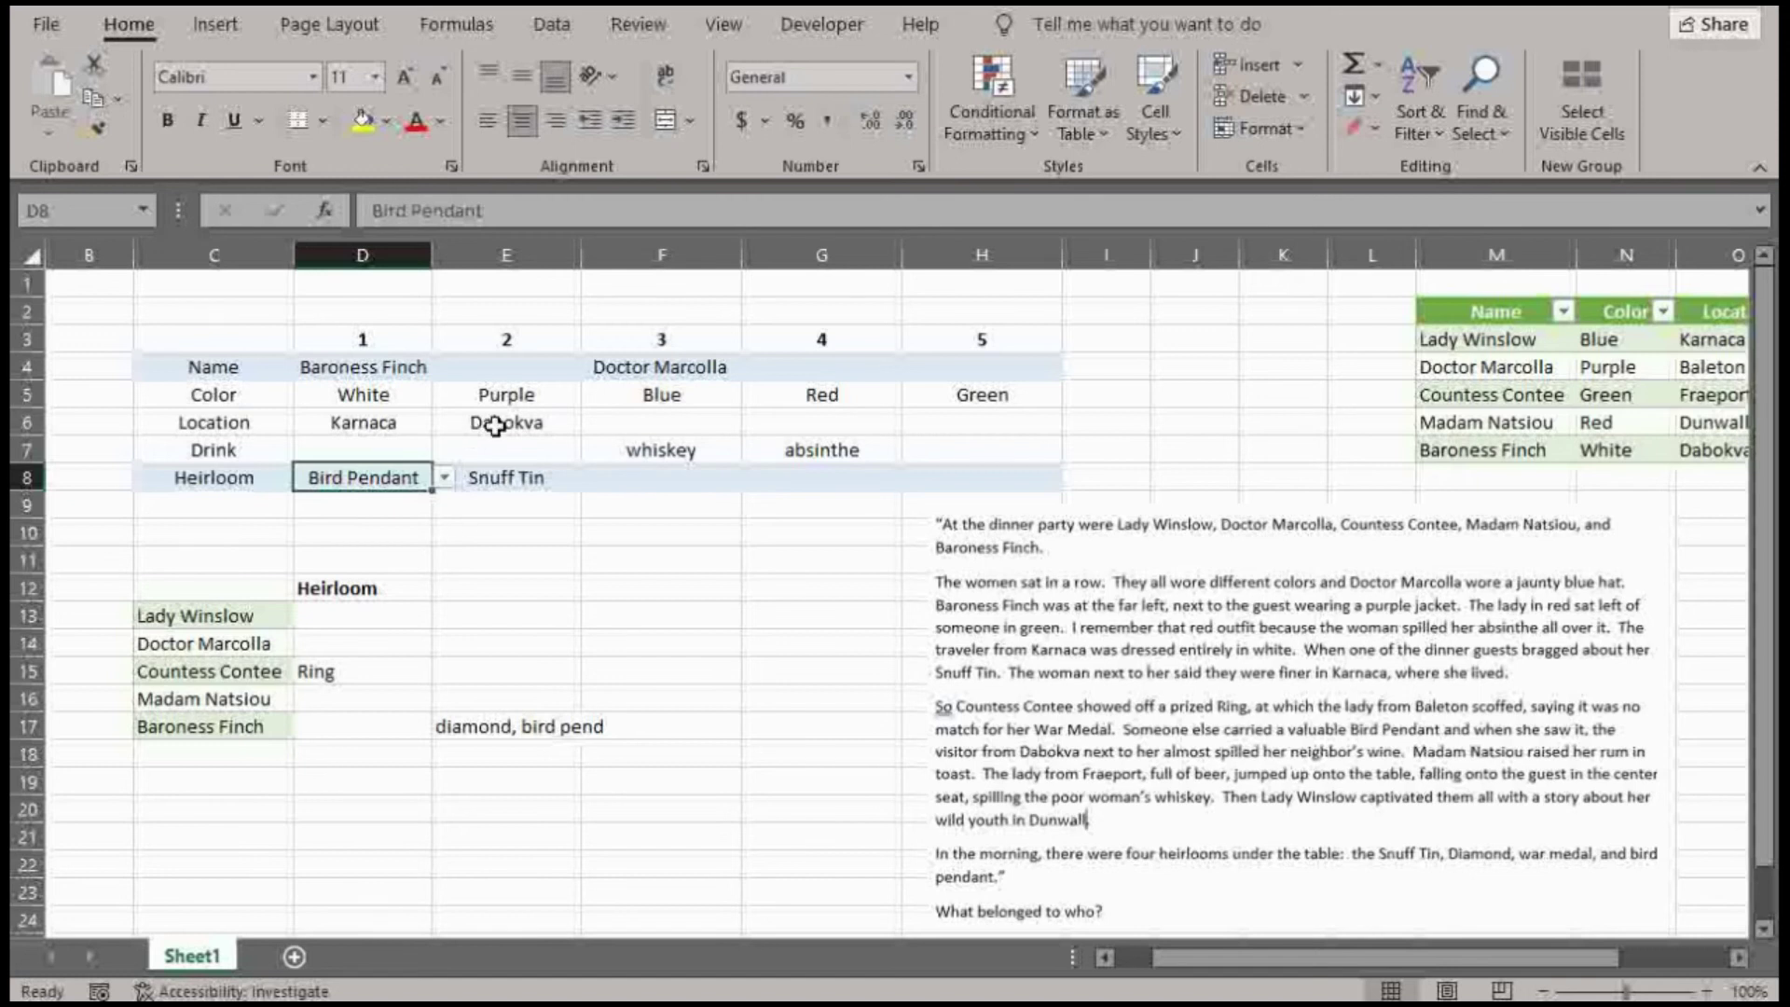
pyautogui.click(494, 425)
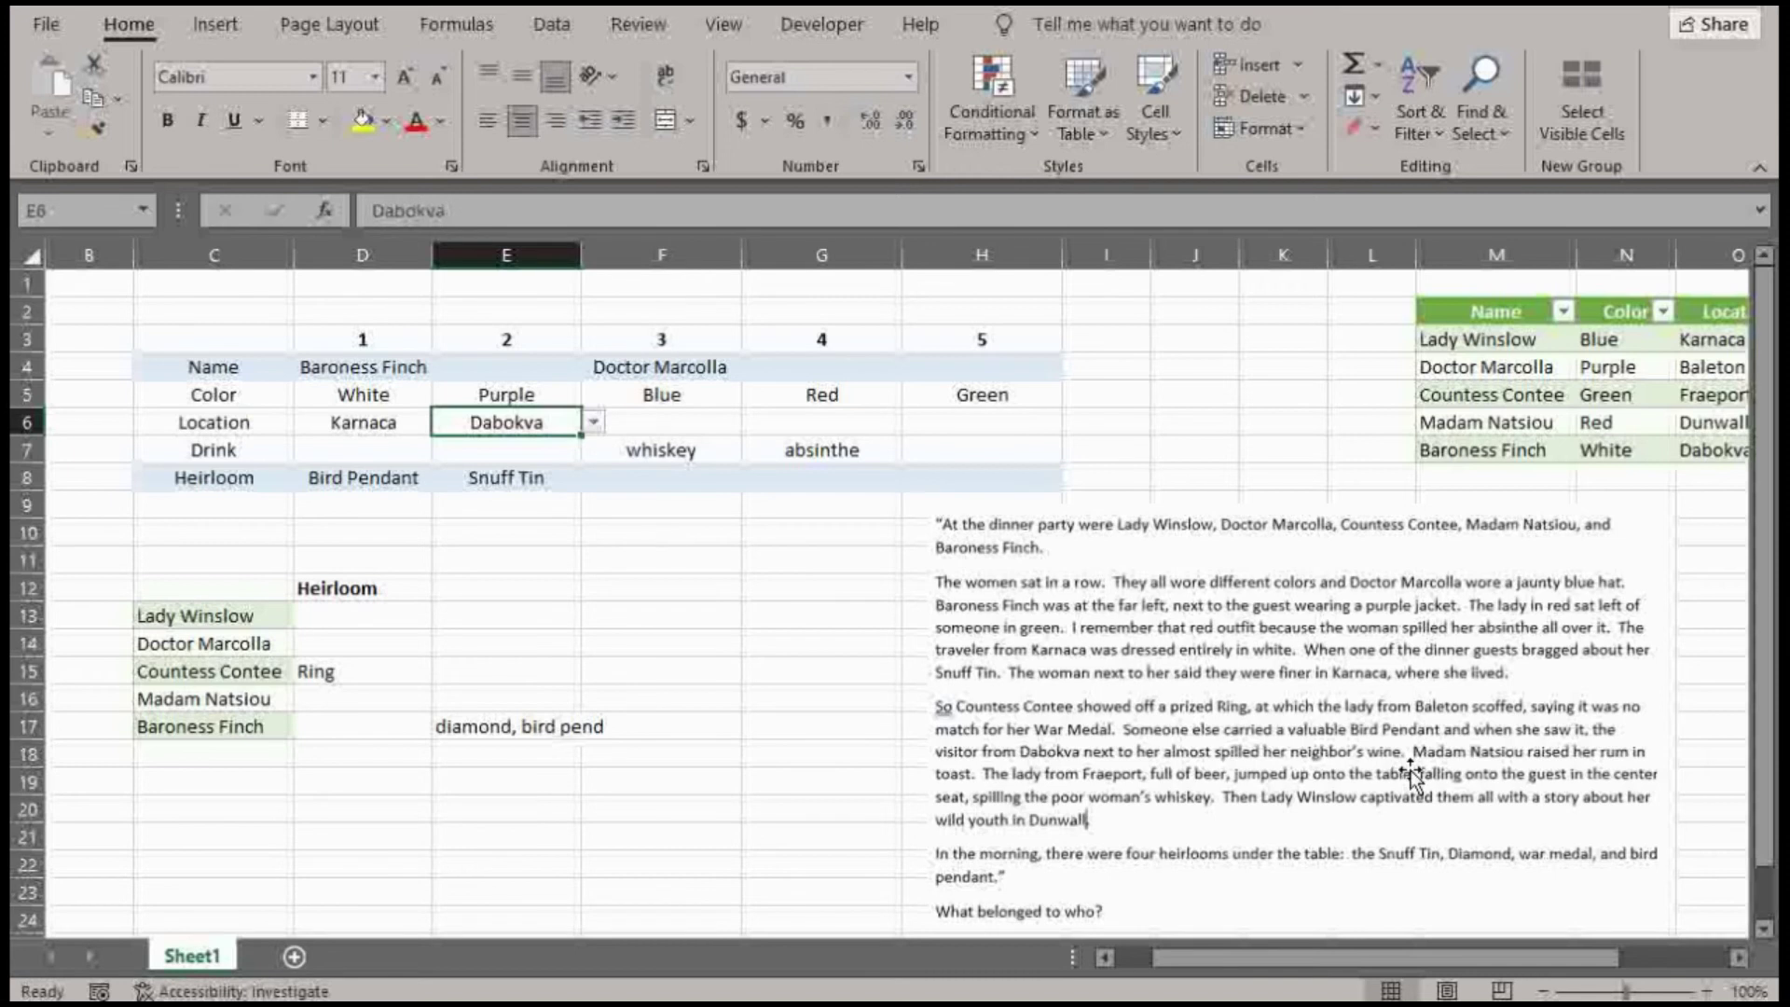
# Set seat 1's drink to wine
pyautogui.click(431, 453)
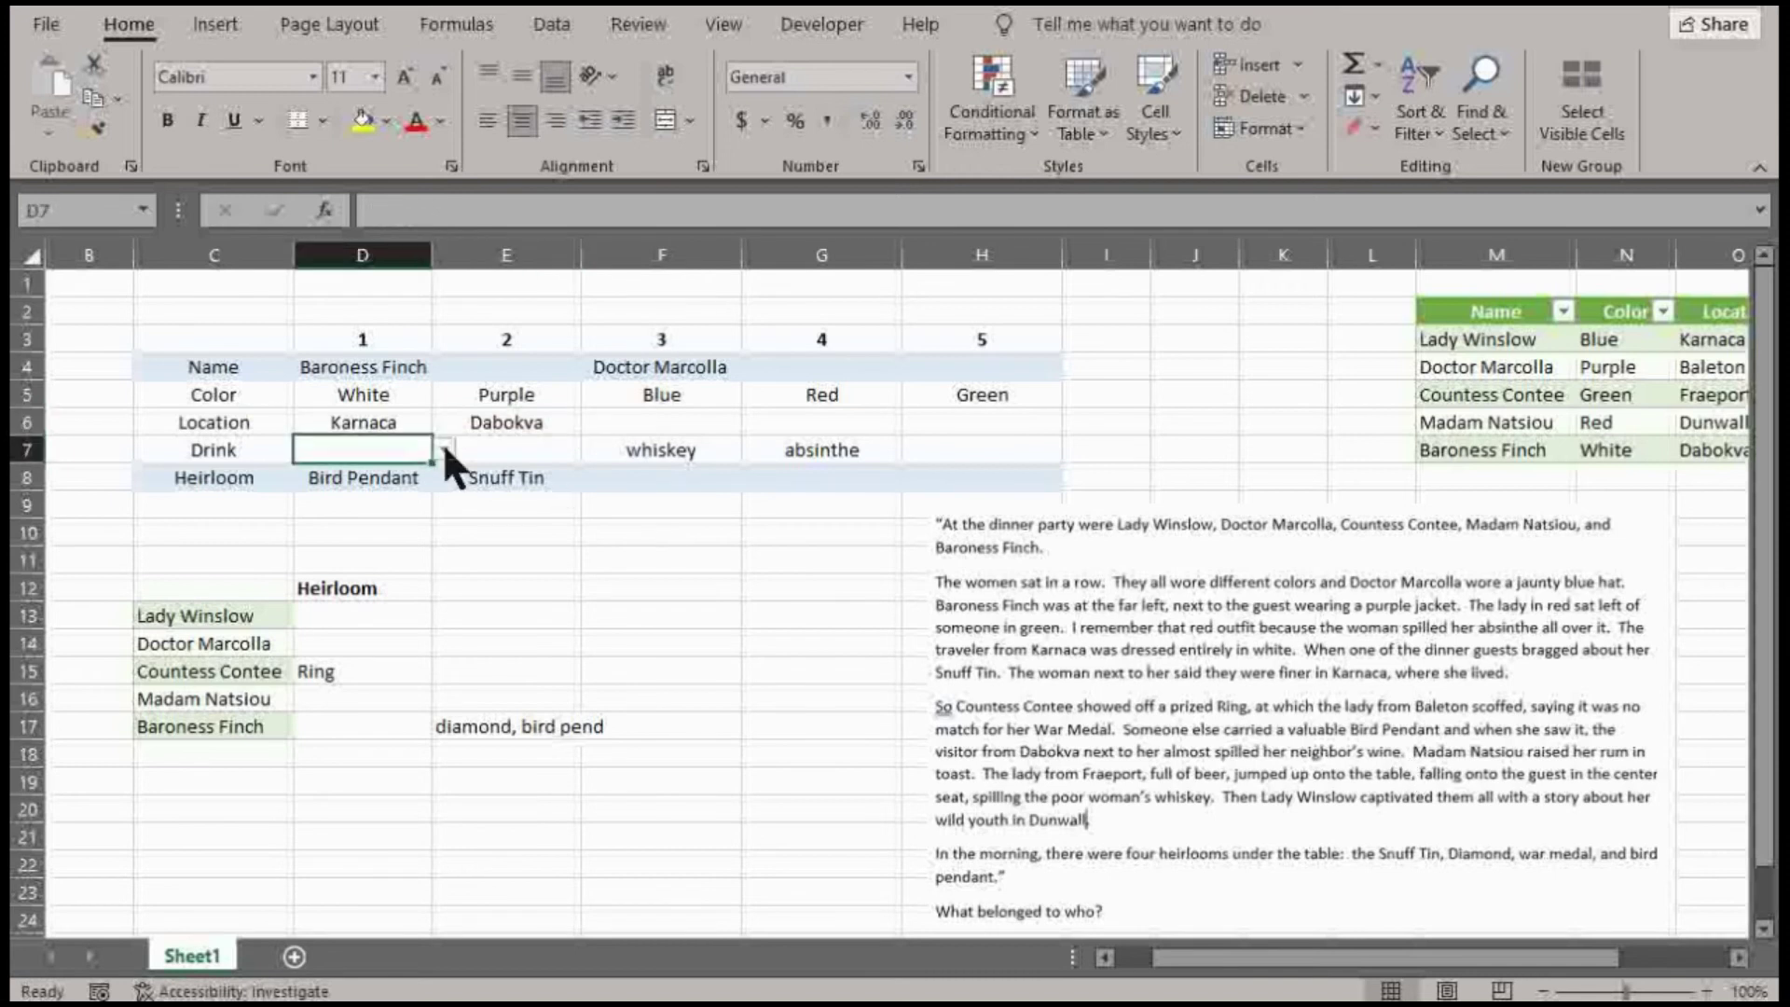
pyautogui.click(444, 449)
pyautogui.click(373, 526)
pyautogui.click(485, 508)
# Enter 'bird pendant' in D17 and delete the old note in E17
pyautogui.click(388, 730)
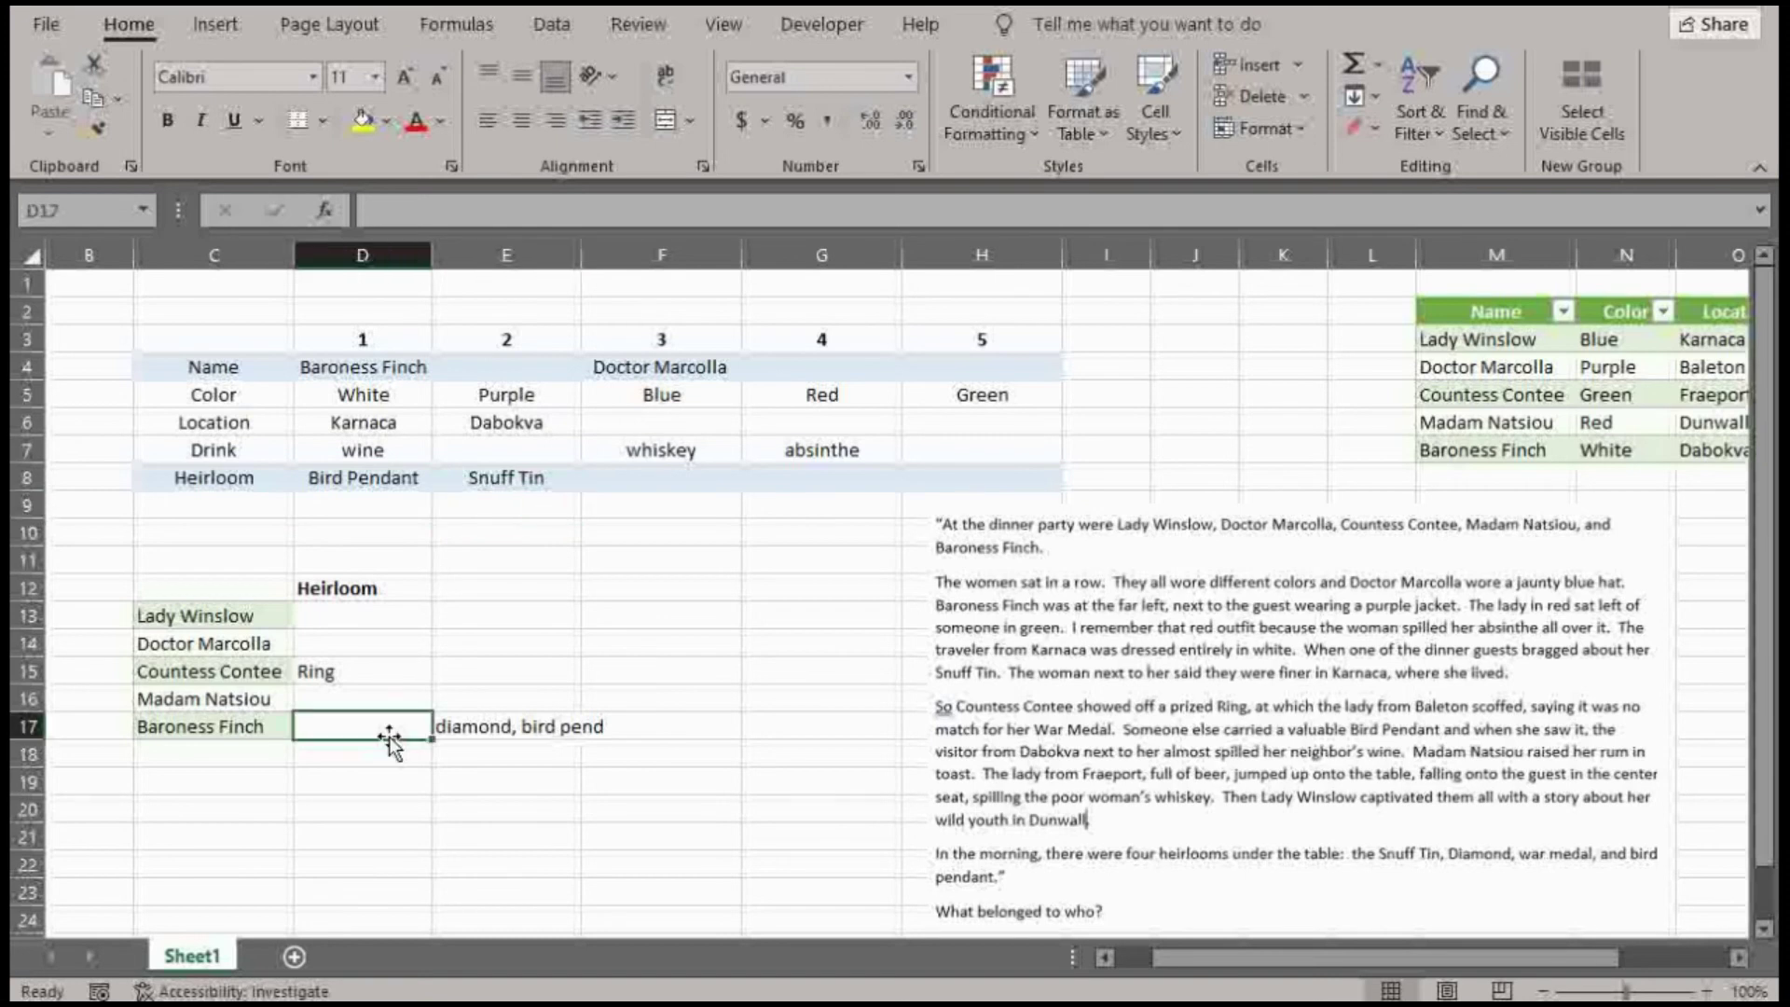
pyautogui.write('bird pe')
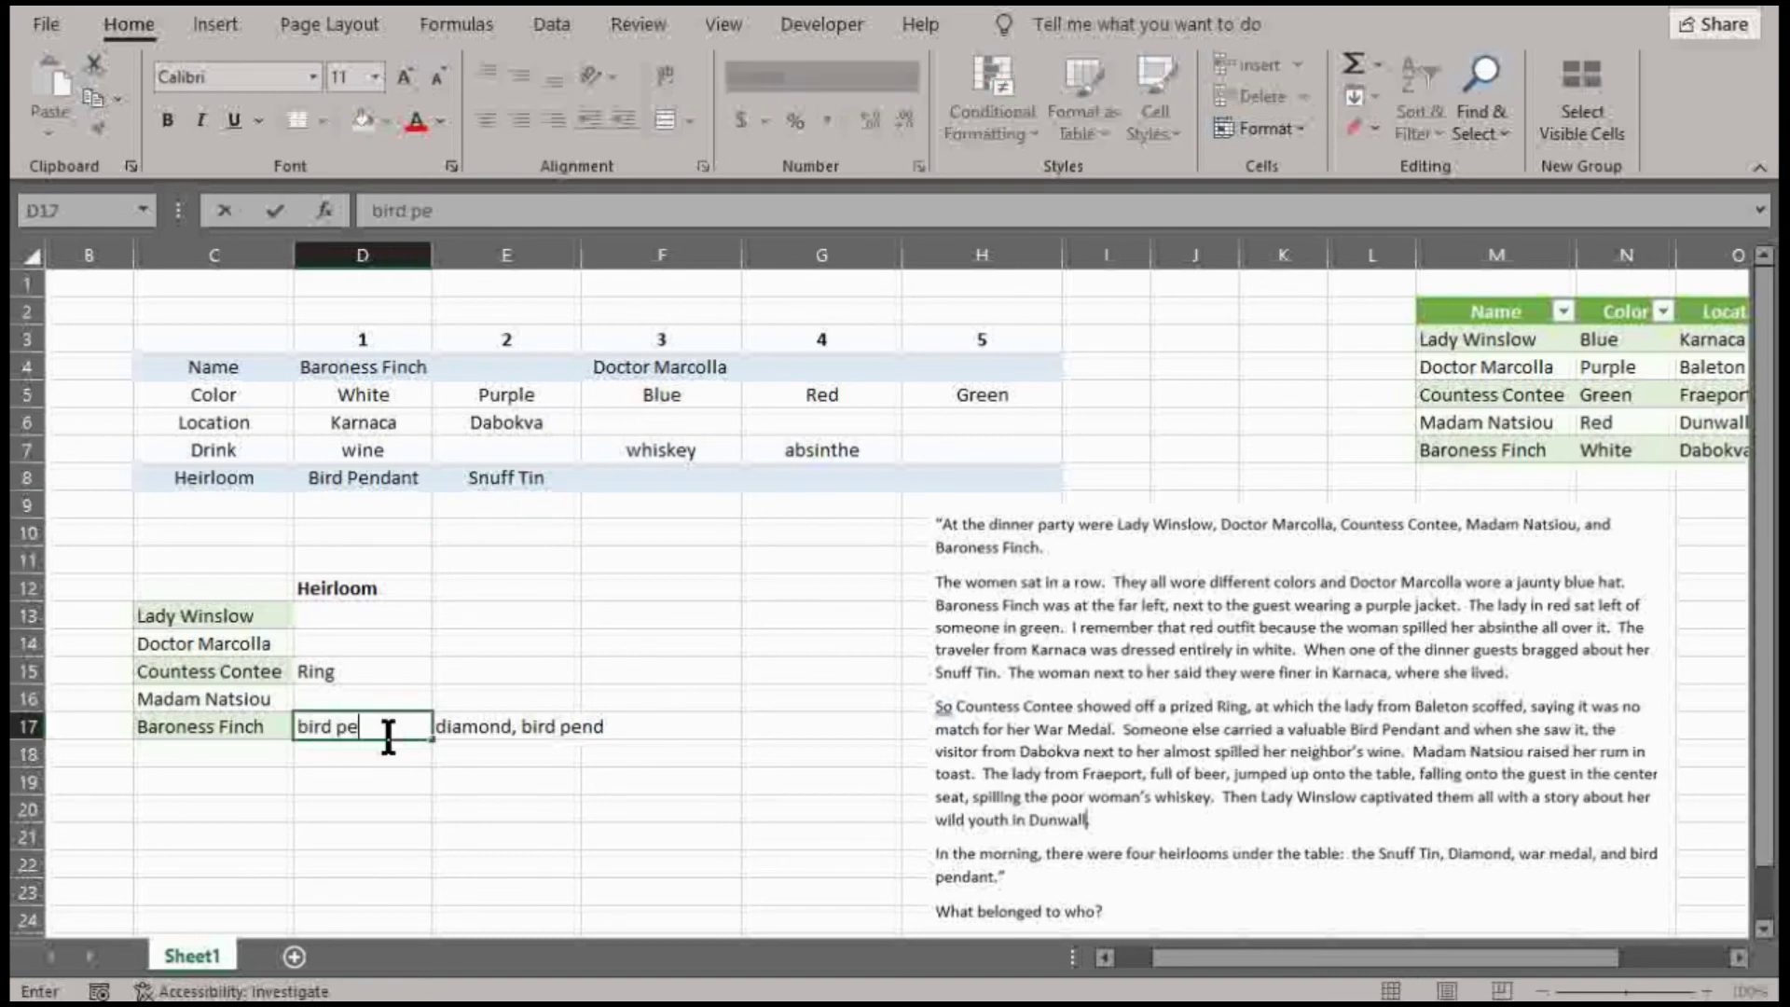
pyautogui.write('ndant')
pyautogui.press('Return')
pyautogui.click(387, 732)
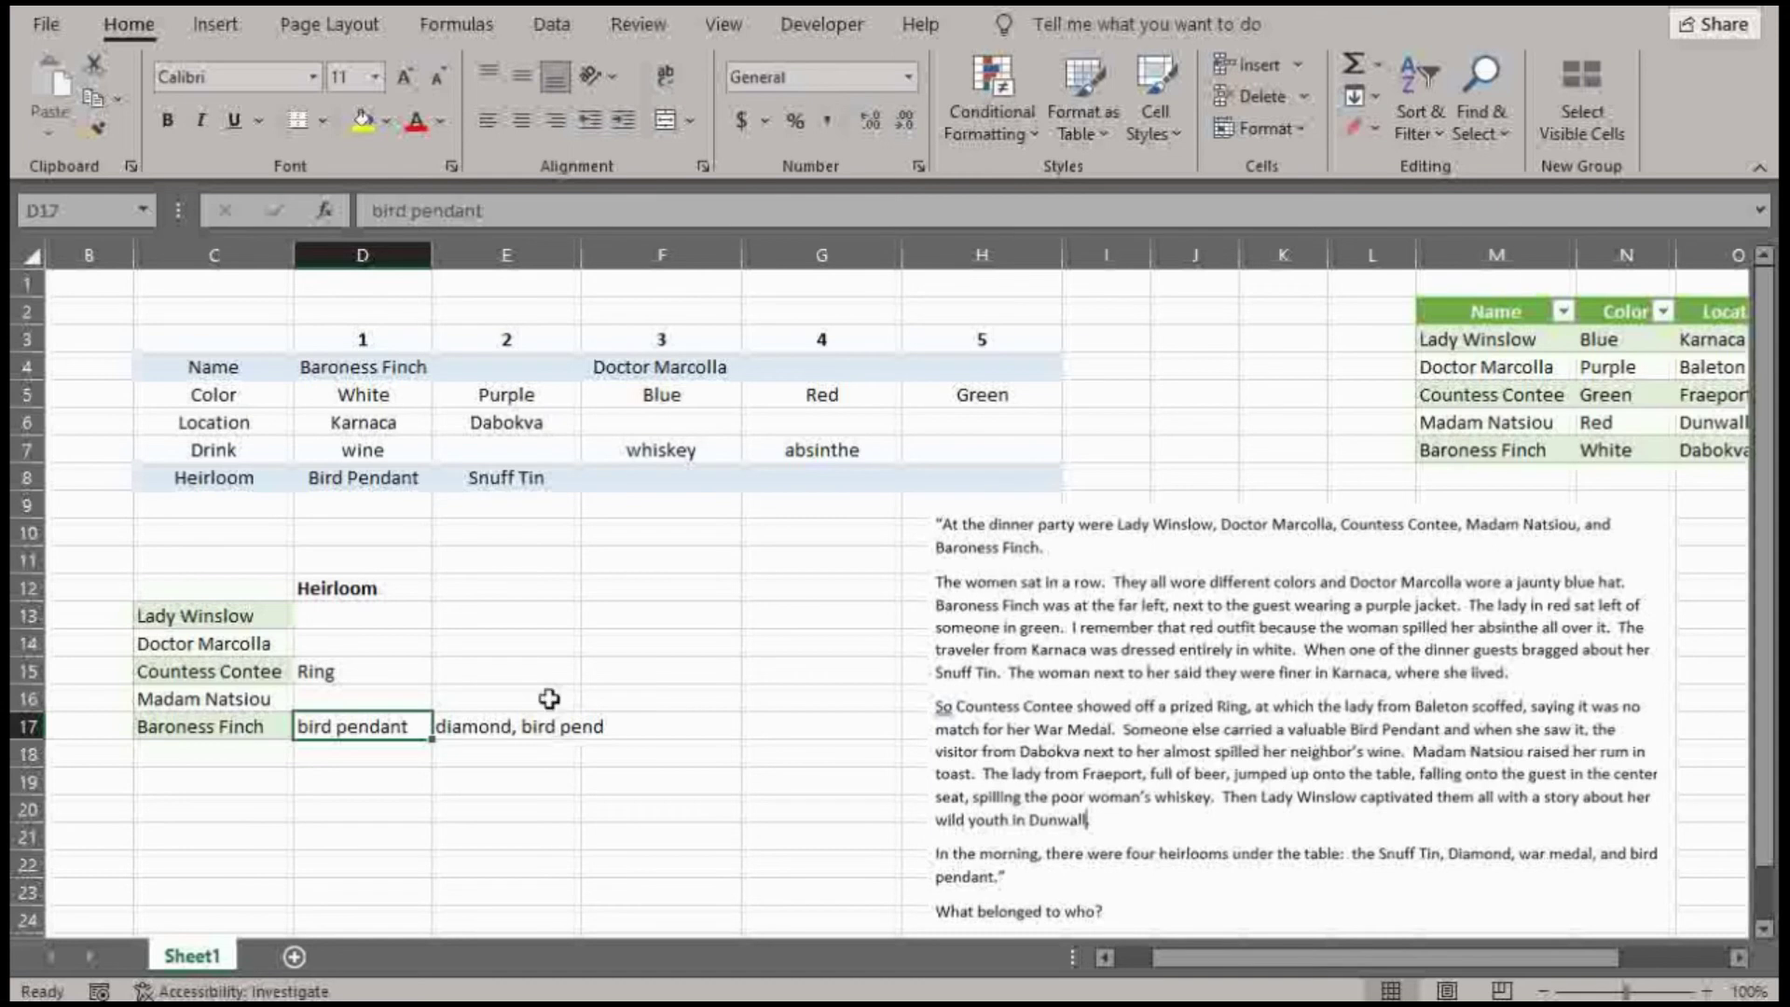
pyautogui.click(548, 726)
pyautogui.press('Delete')
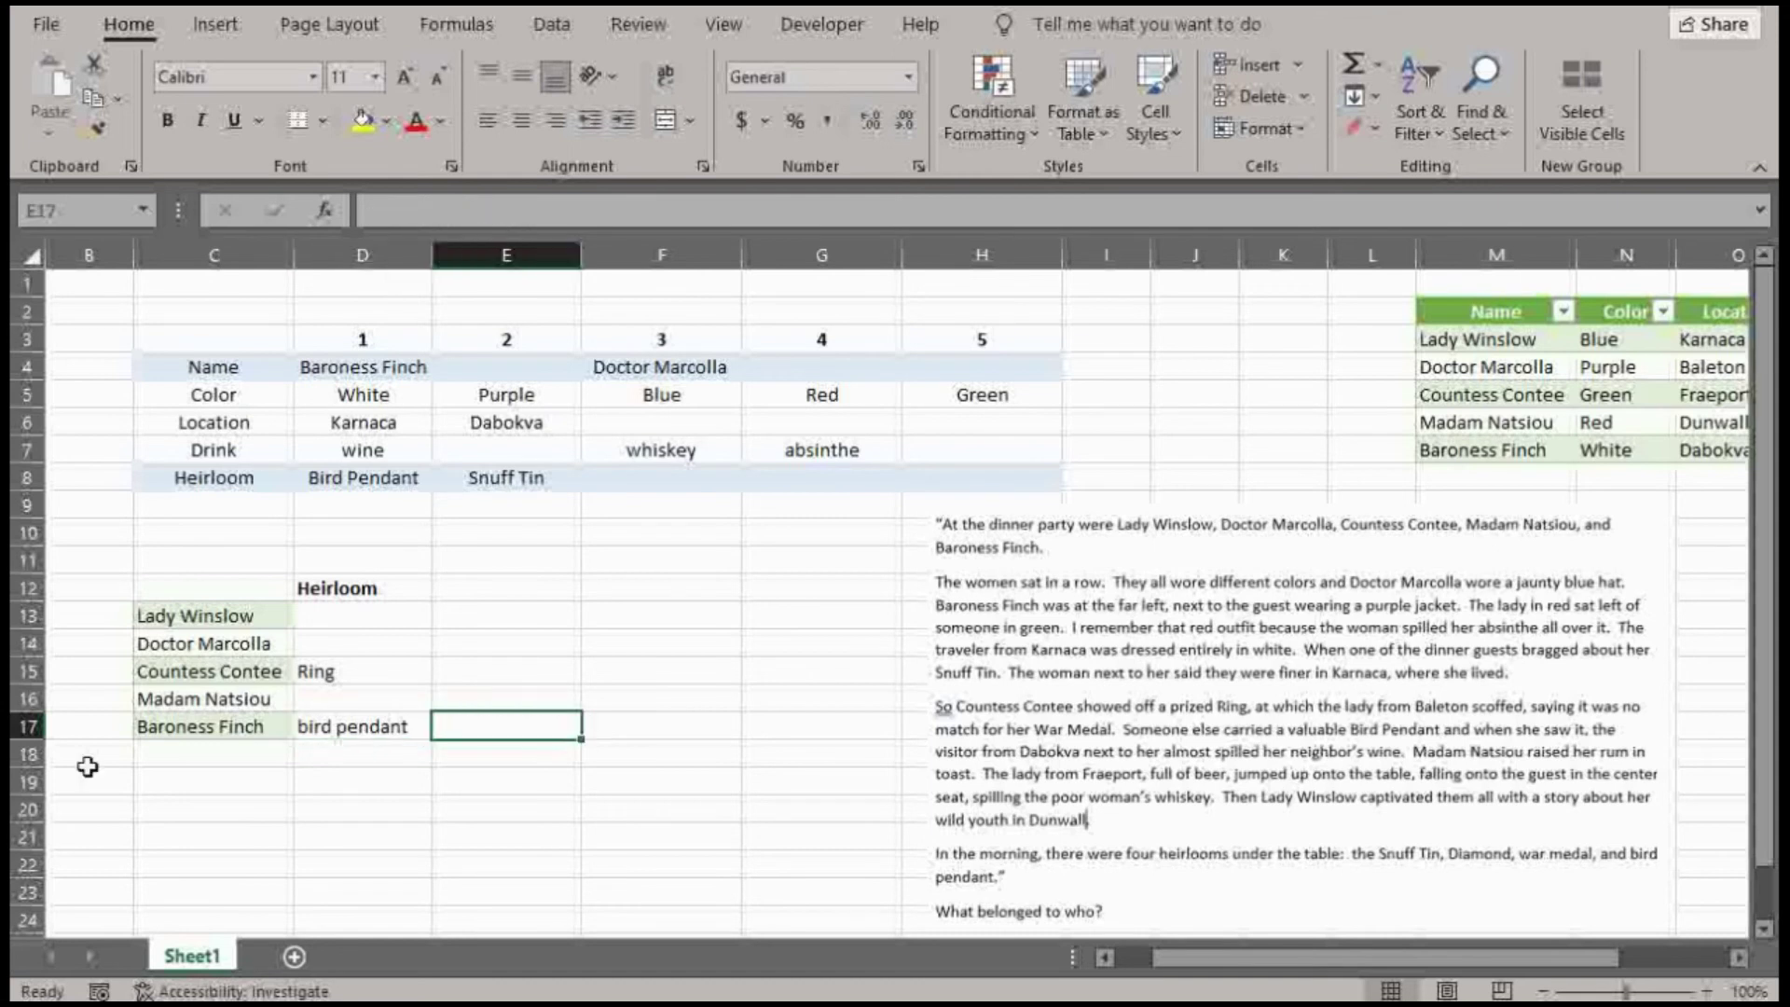
# Set H7 to Beer and H6 to Fraeport for the green-clad guest in seat 5
pyautogui.click(481, 451)
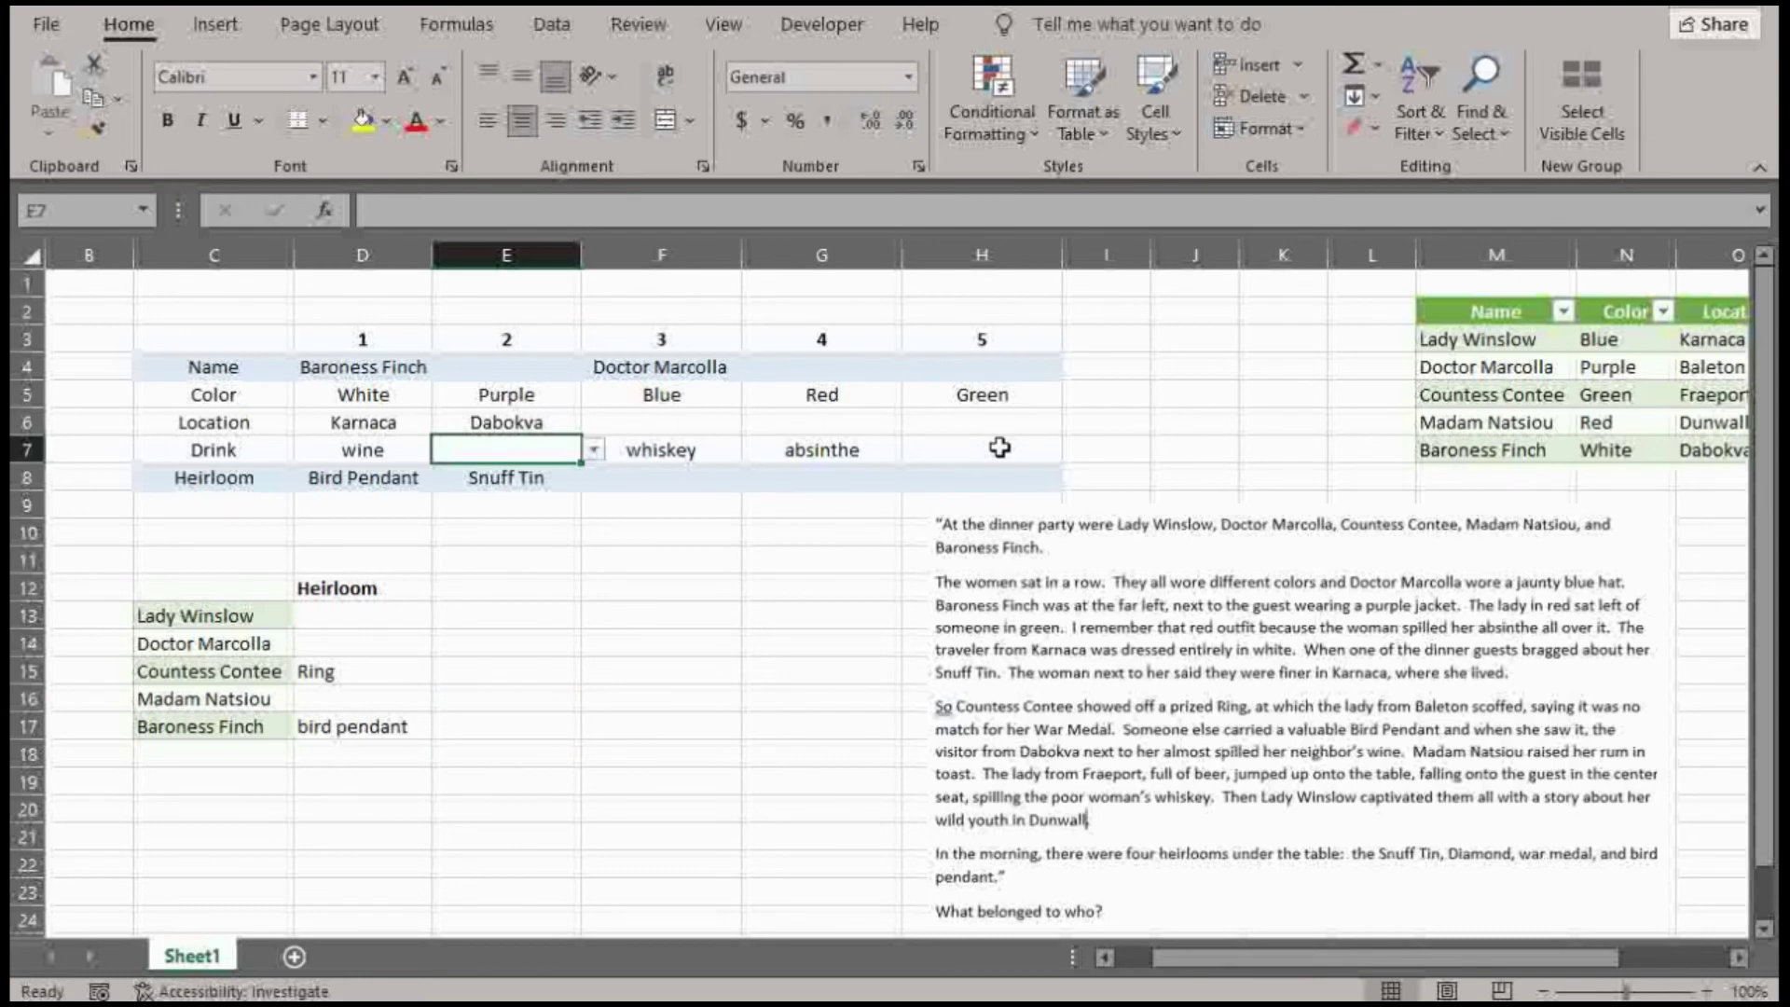
pyautogui.moveTo(1344, 967)
pyautogui.mouseDown()
pyautogui.moveTo(1443, 970)
pyautogui.moveTo(1346, 970)
pyautogui.mouseUp()
pyautogui.click(948, 440)
pyautogui.click(1076, 450)
pyautogui.click(1026, 507)
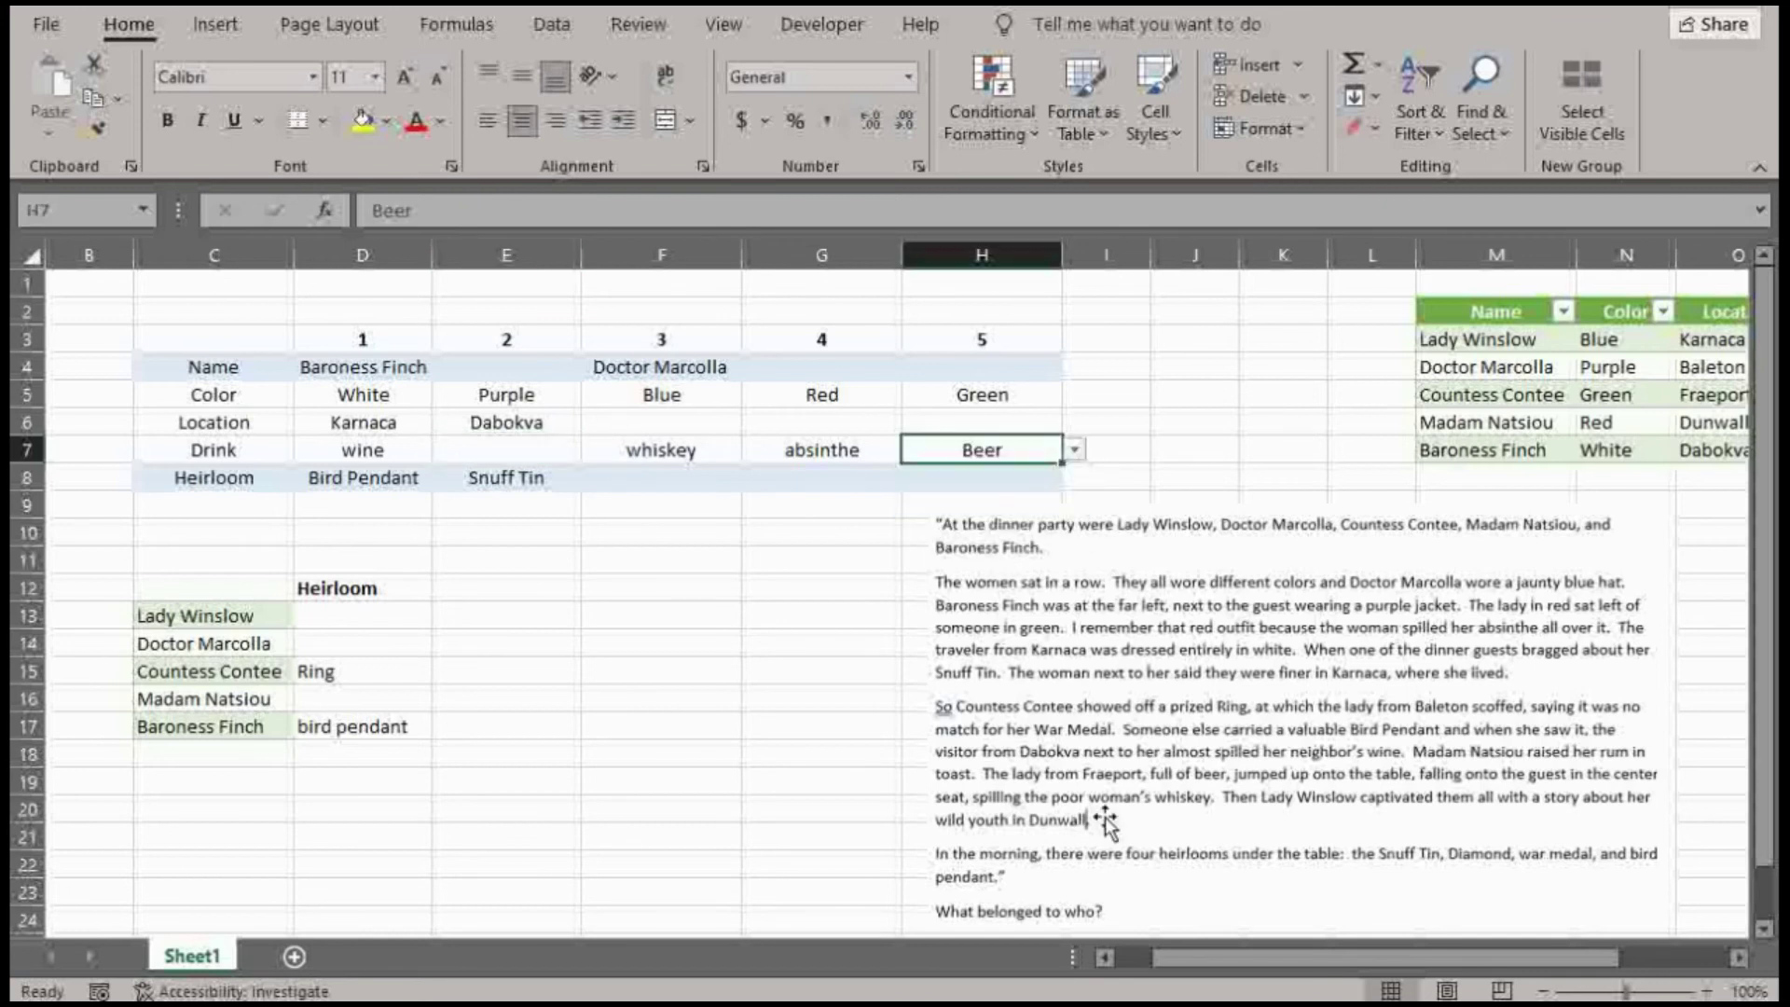
pyautogui.click(1015, 423)
pyautogui.click(1074, 422)
pyautogui.click(1026, 484)
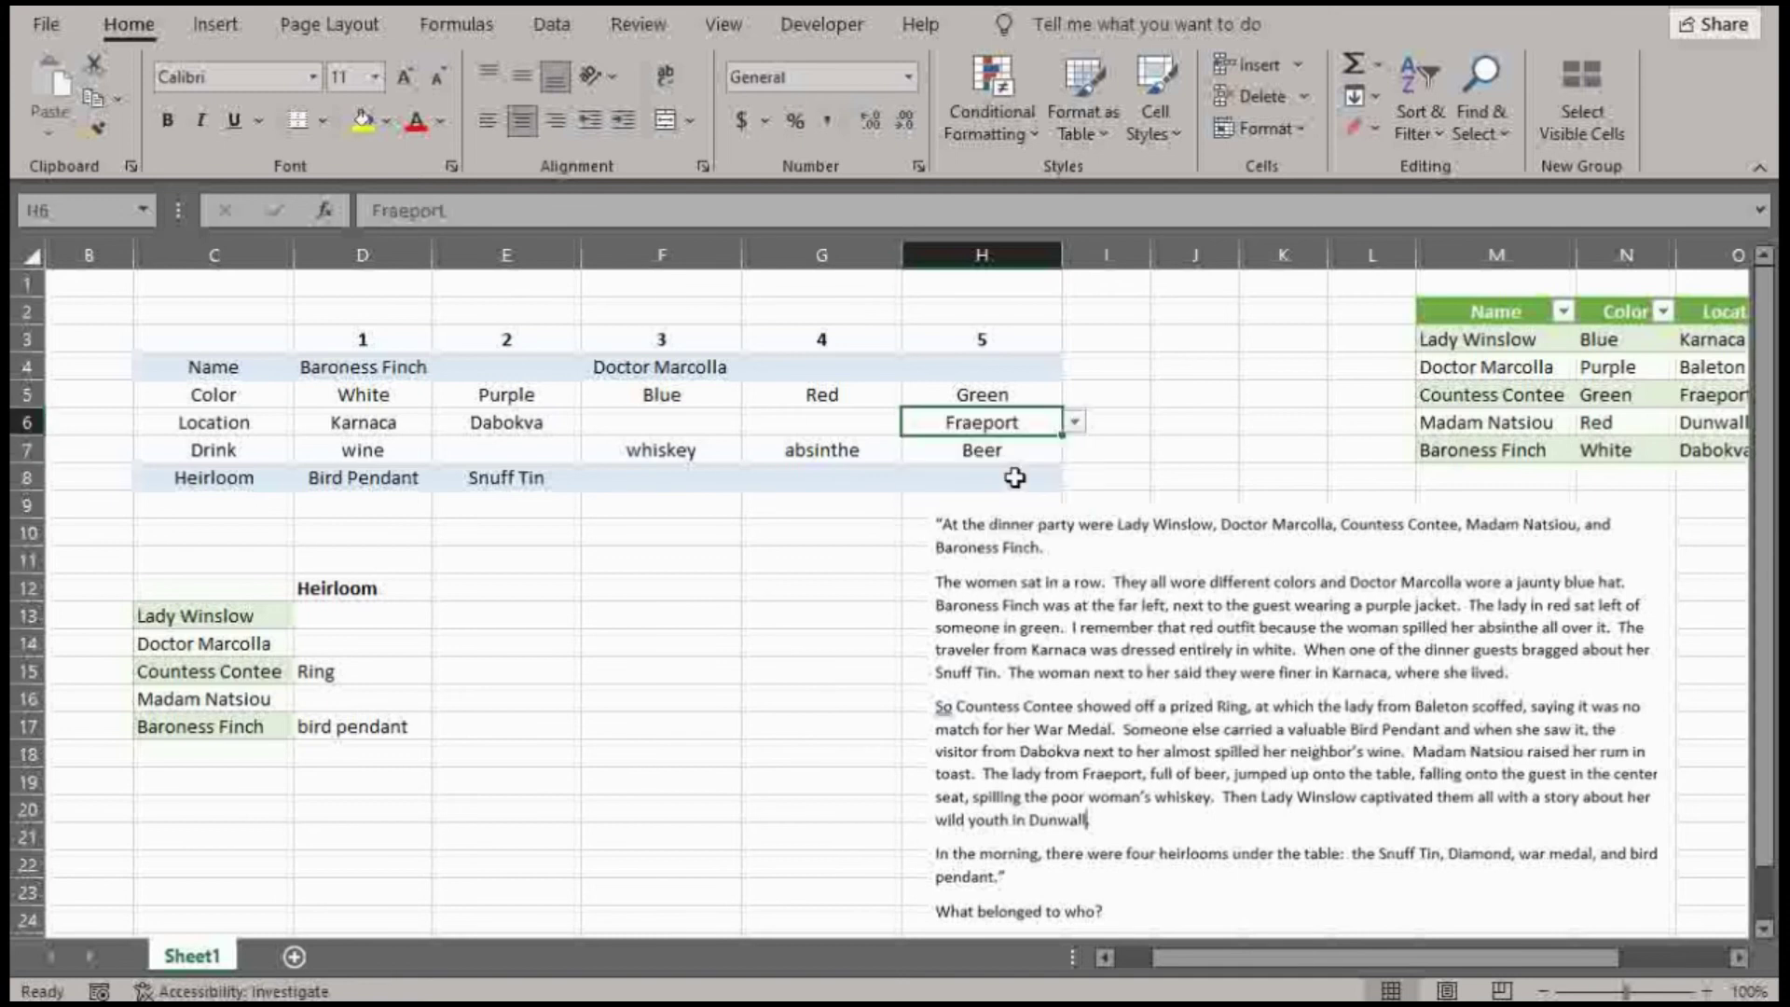
pyautogui.click(840, 546)
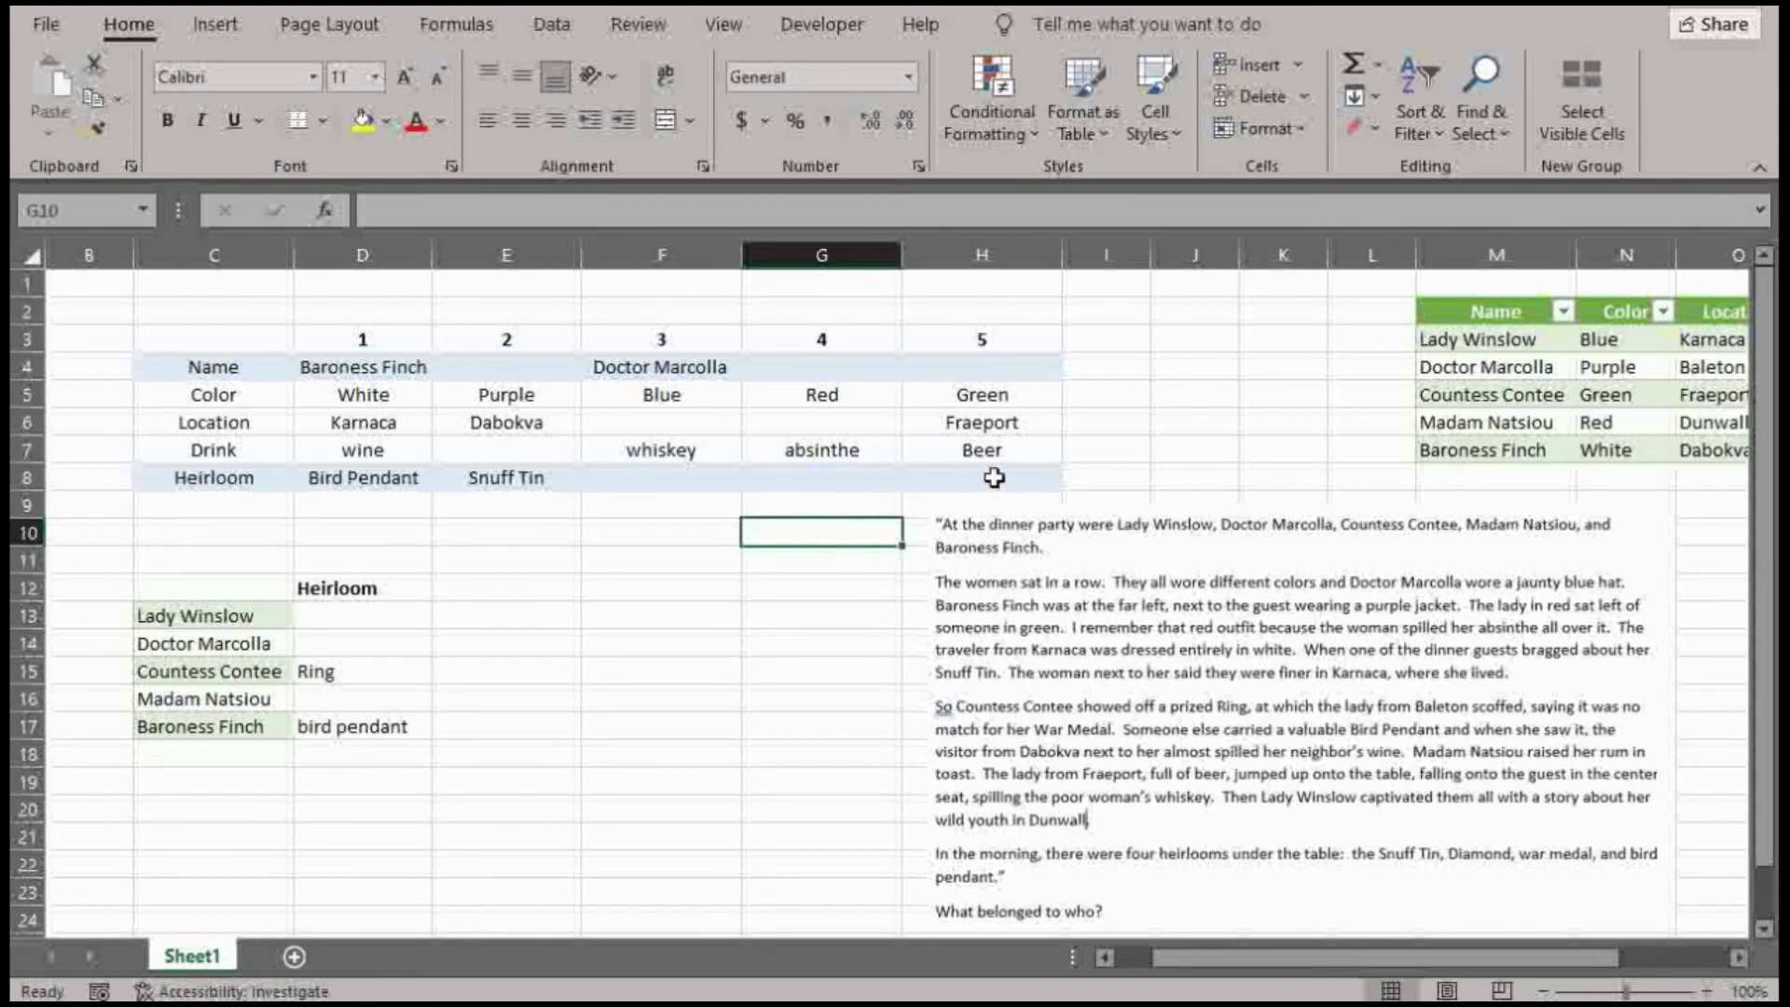
# Set G6 to Dunwall and G4 to Lady Winslow for the red-clad guest in seat 4
pyautogui.click(662, 424)
pyautogui.click(806, 422)
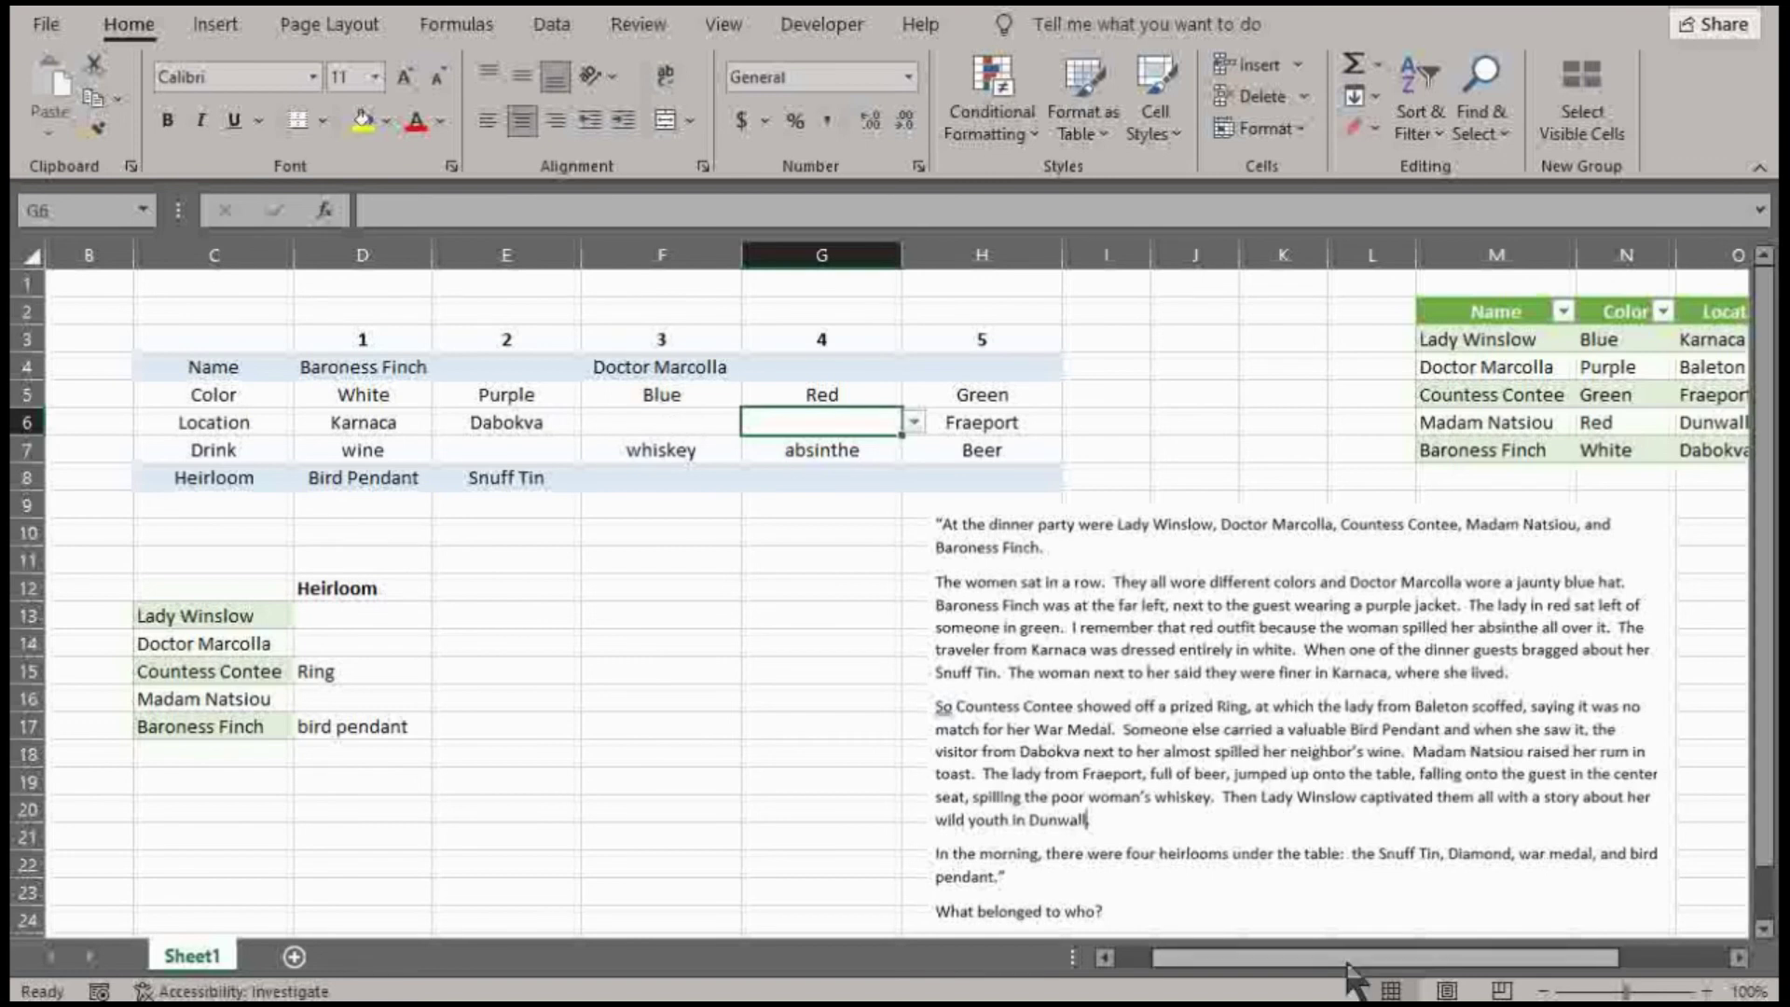
pyautogui.moveTo(1347, 963)
pyautogui.mouseDown()
pyautogui.moveTo(1470, 951)
pyautogui.moveTo(1380, 958)
pyautogui.mouseUp()
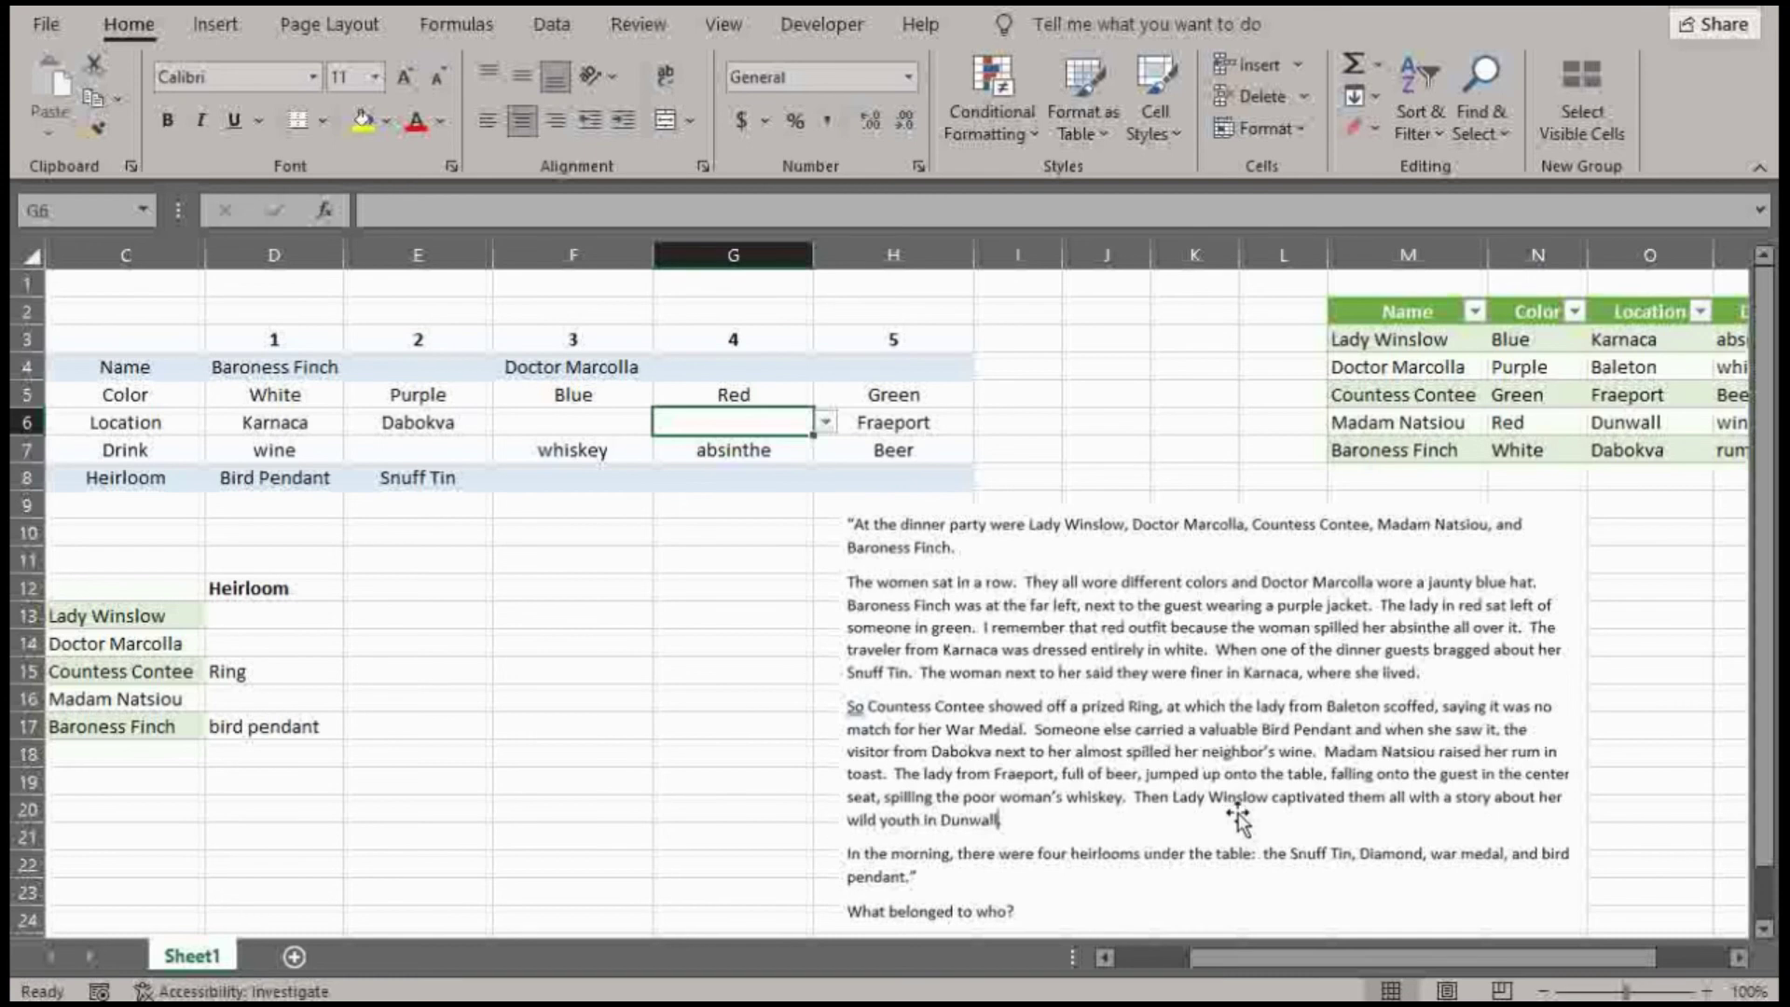
pyautogui.click(729, 365)
pyautogui.click(788, 420)
pyautogui.click(825, 421)
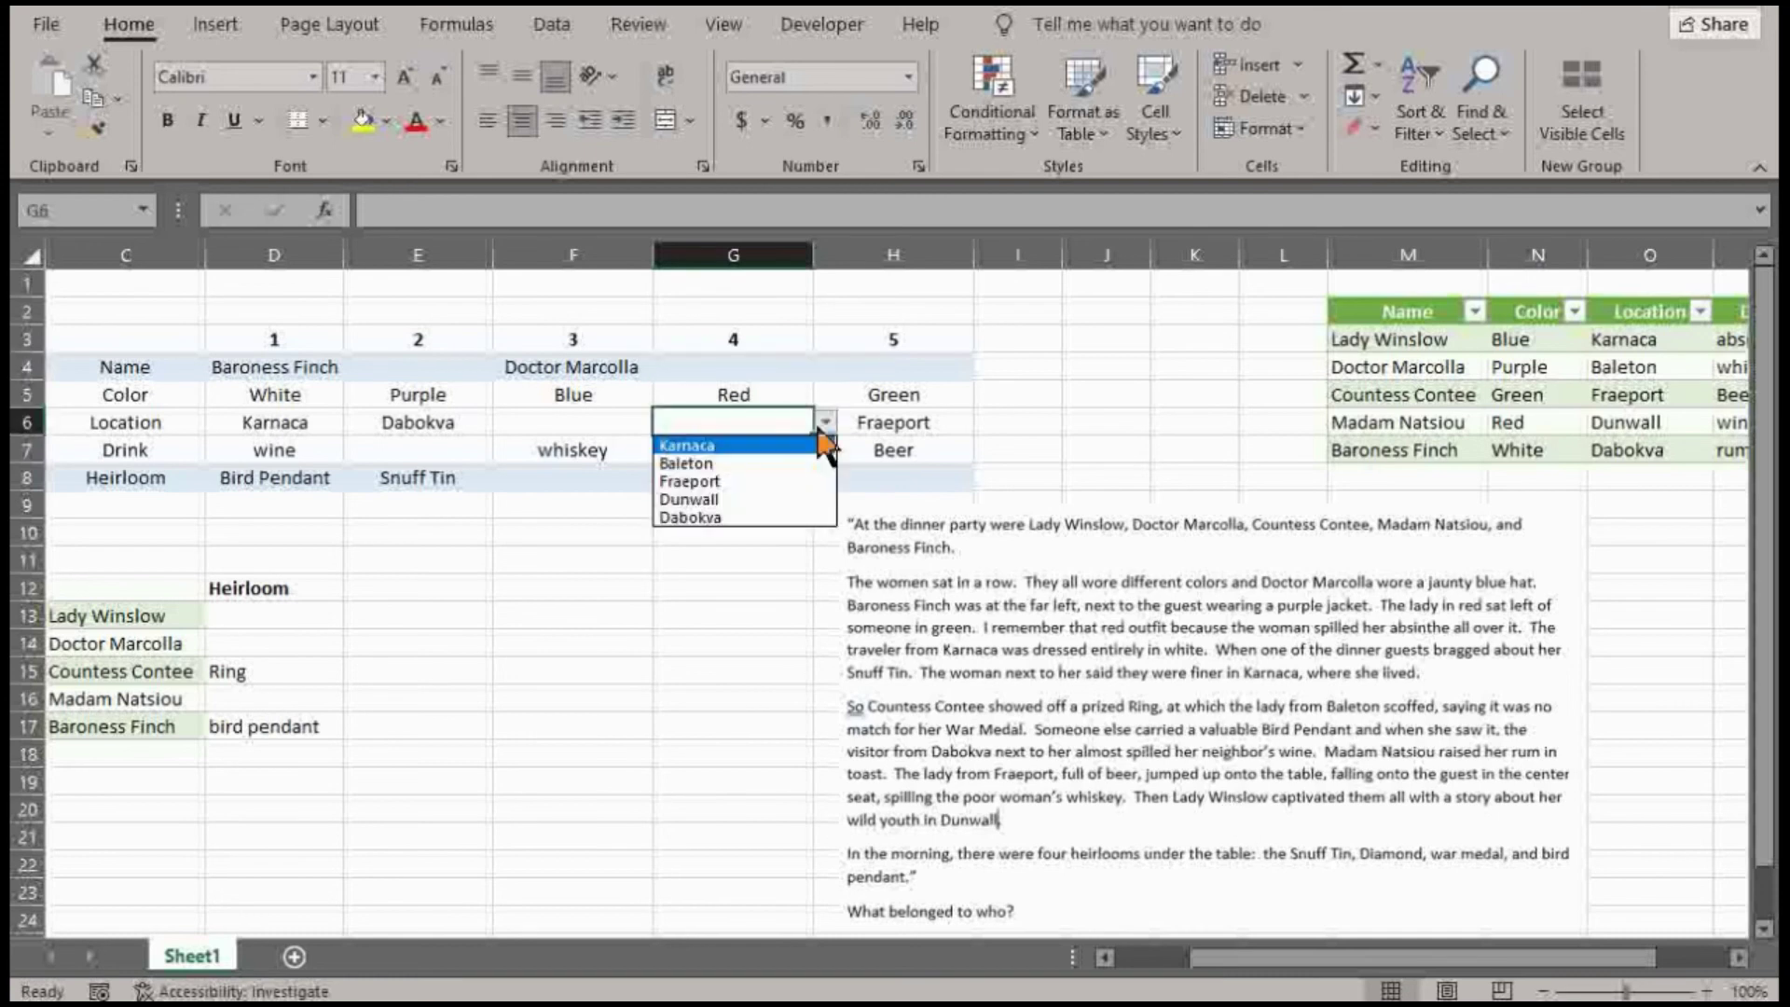
pyautogui.click(750, 494)
pyautogui.click(809, 369)
pyautogui.click(825, 368)
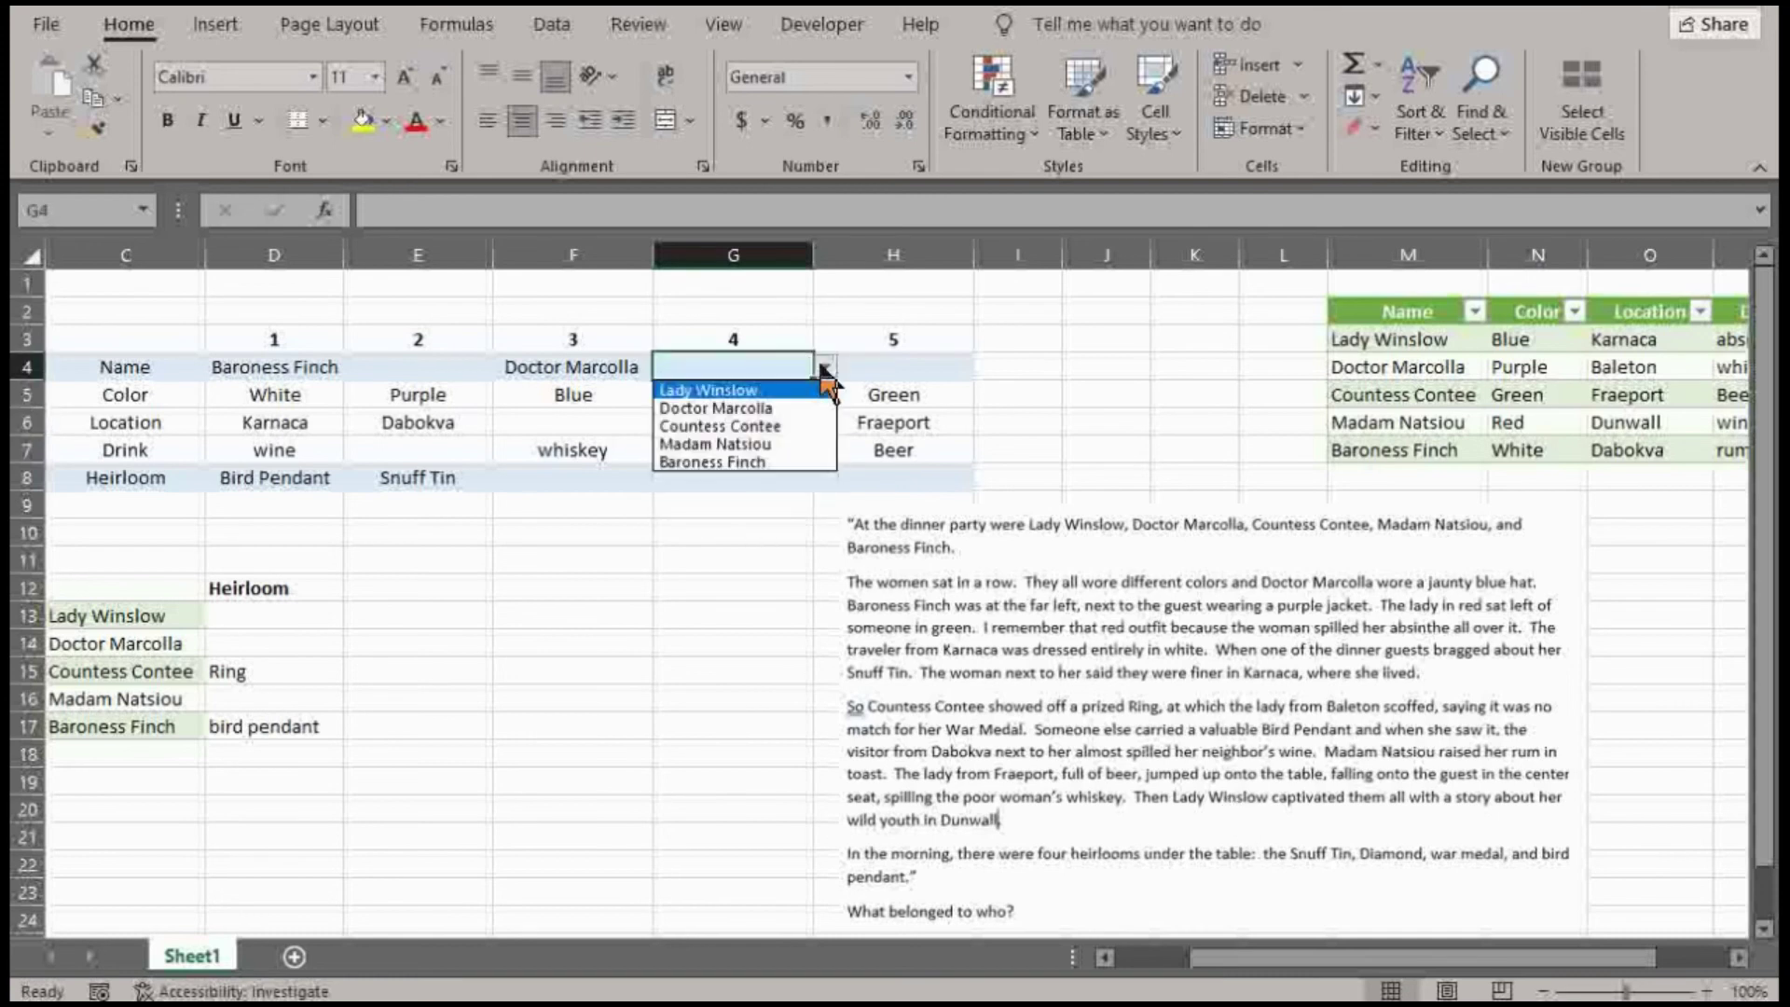
pyautogui.click(785, 388)
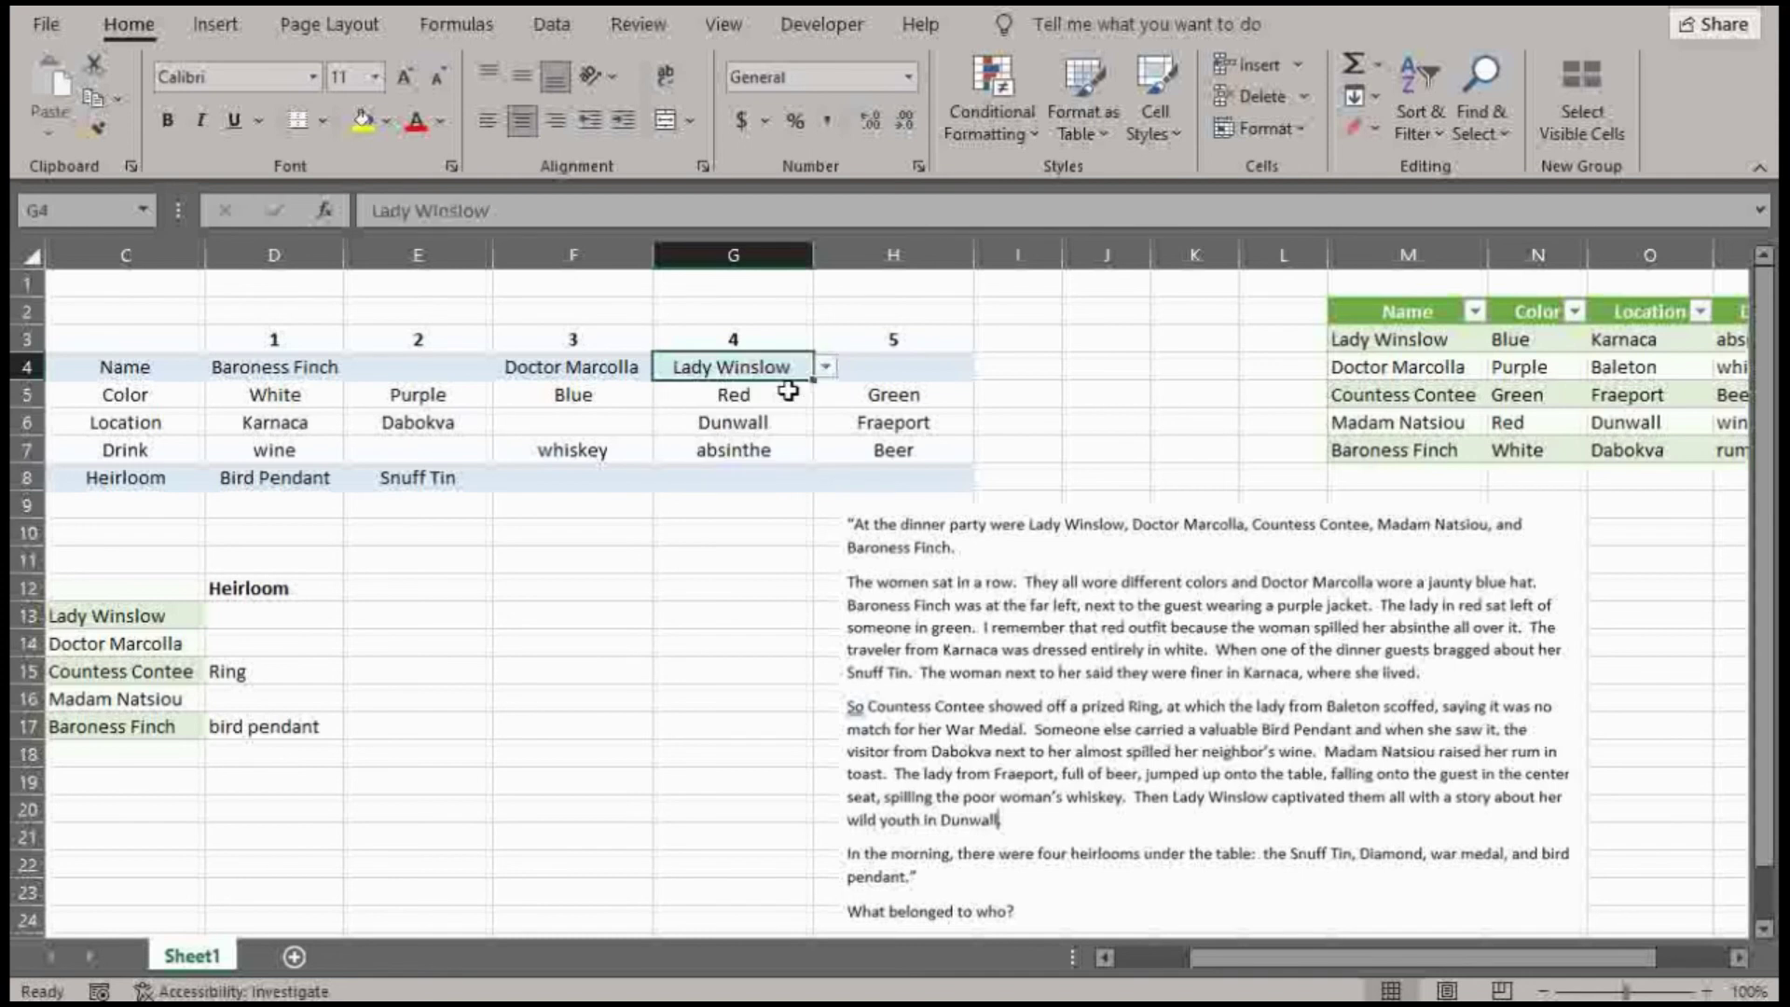
pyautogui.click(616, 421)
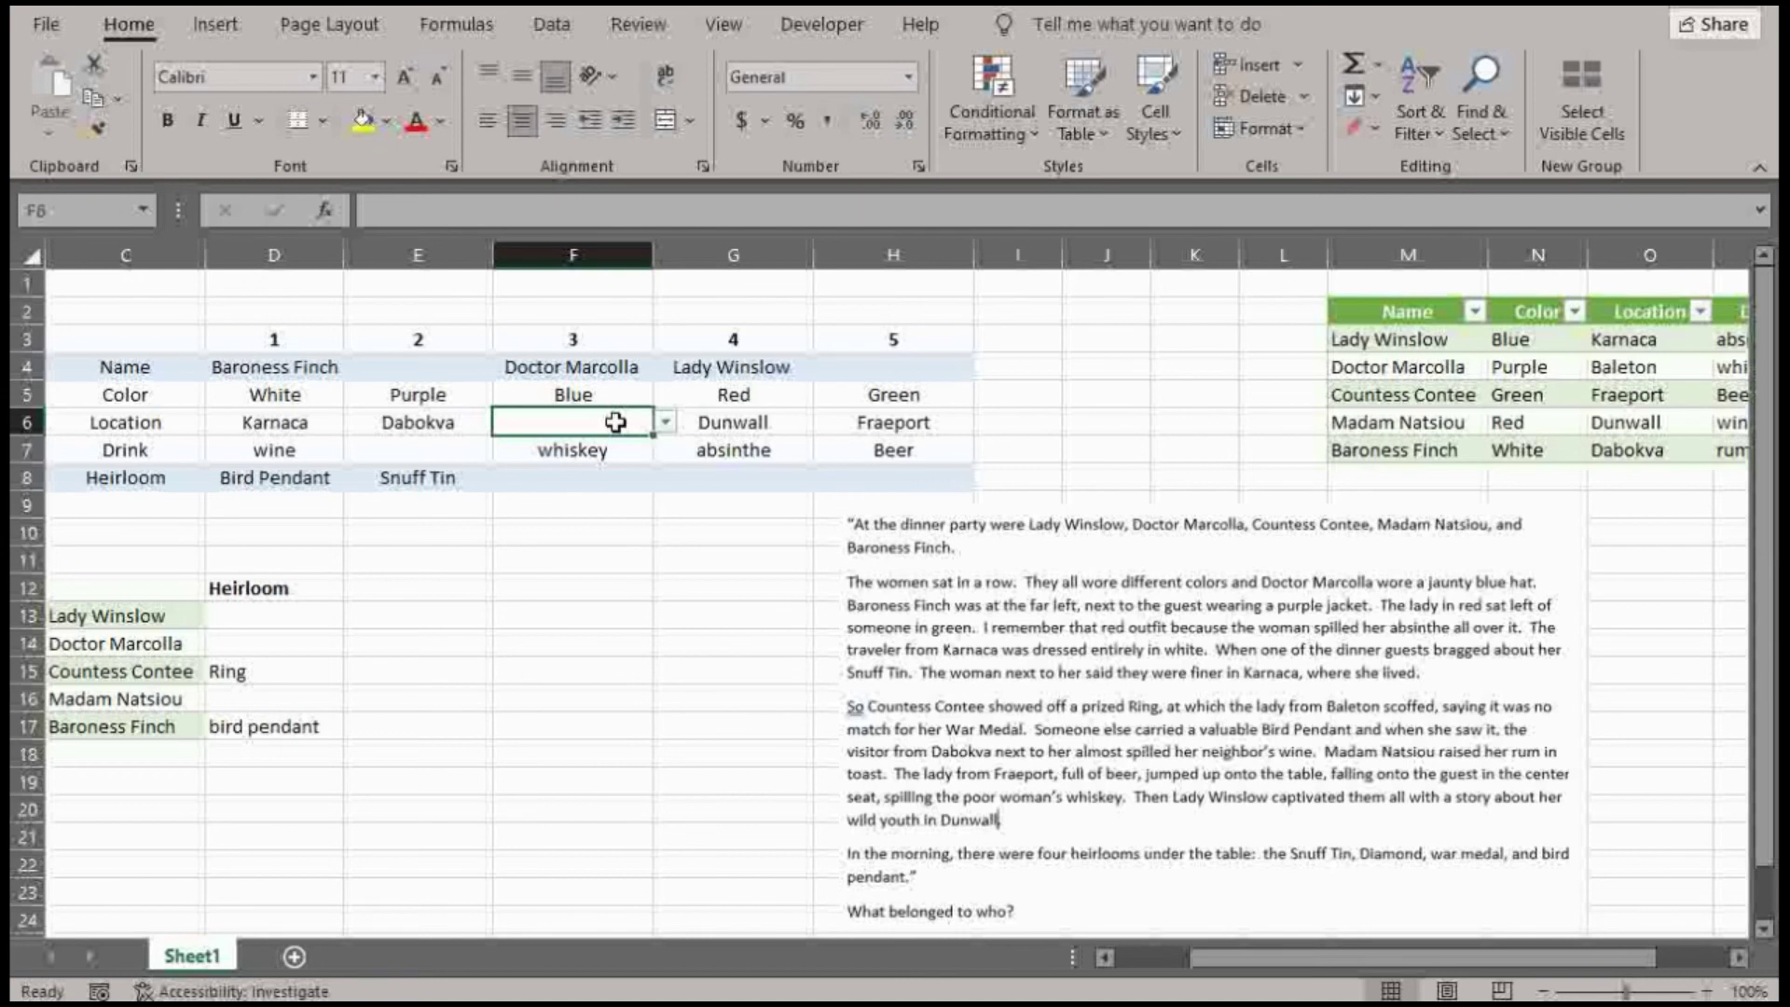
# Set seat 3's location to Baleton in F6 and its heirloom to War Medal in F8
pyautogui.click(664, 421)
pyautogui.click(587, 465)
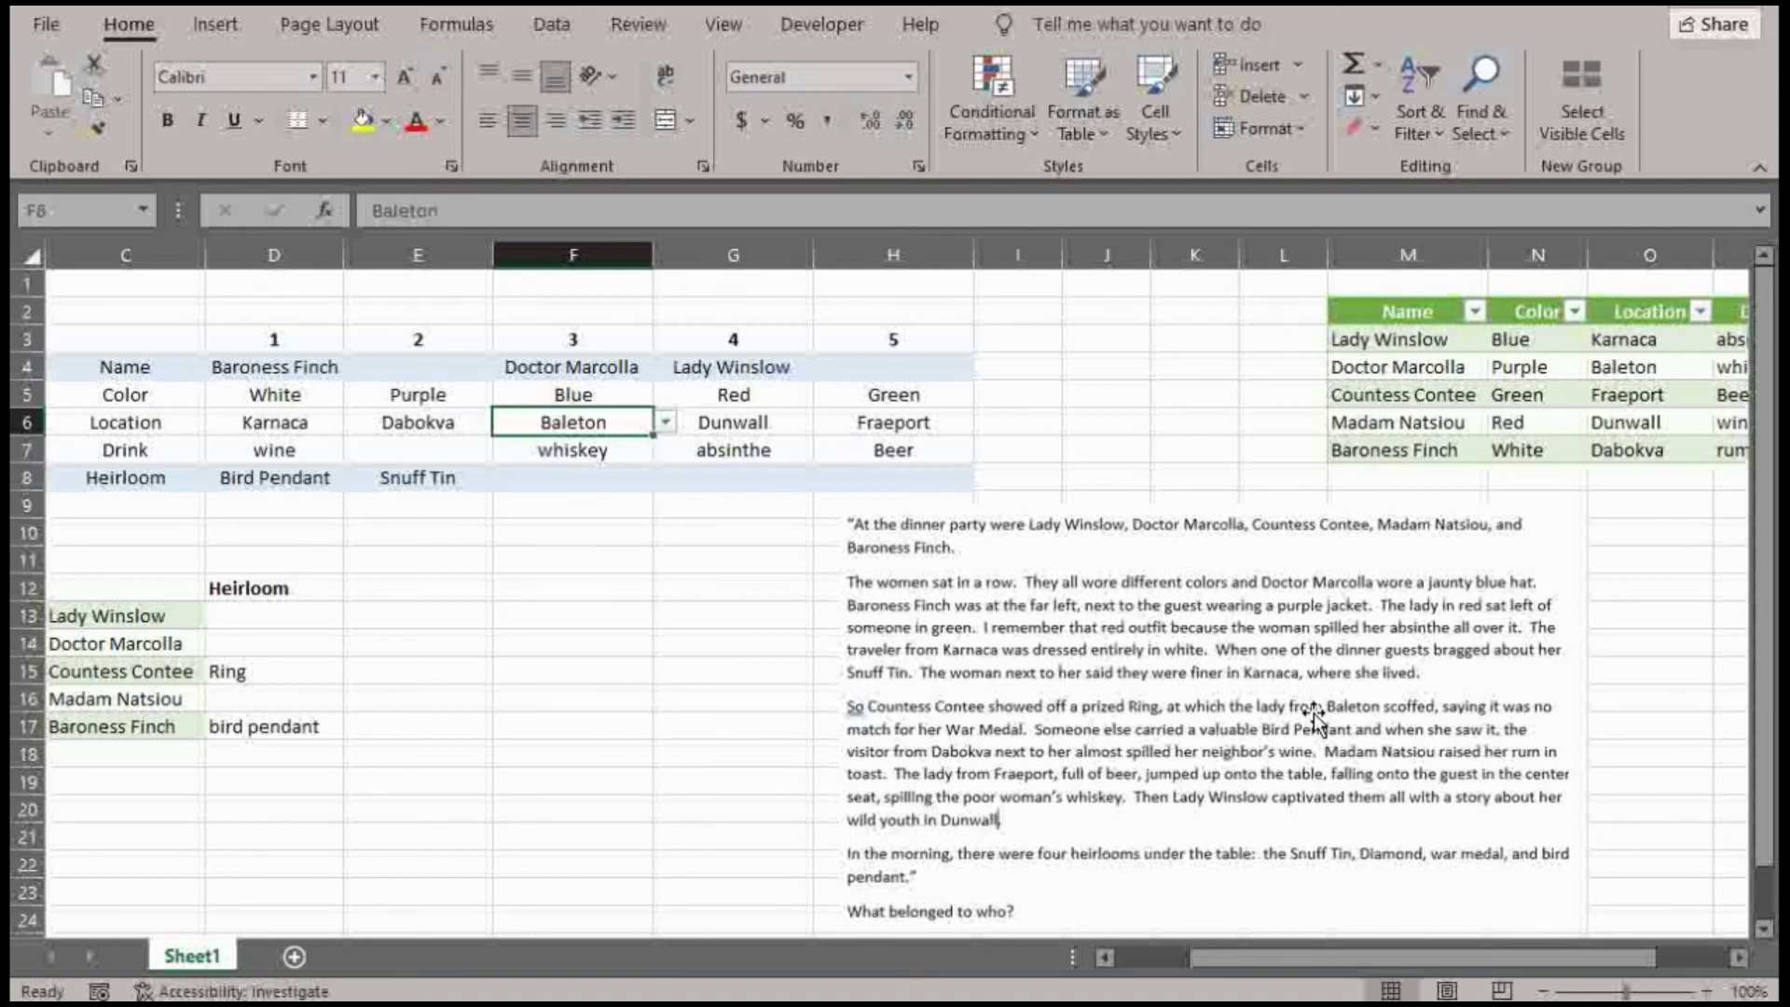
pyautogui.click(588, 459)
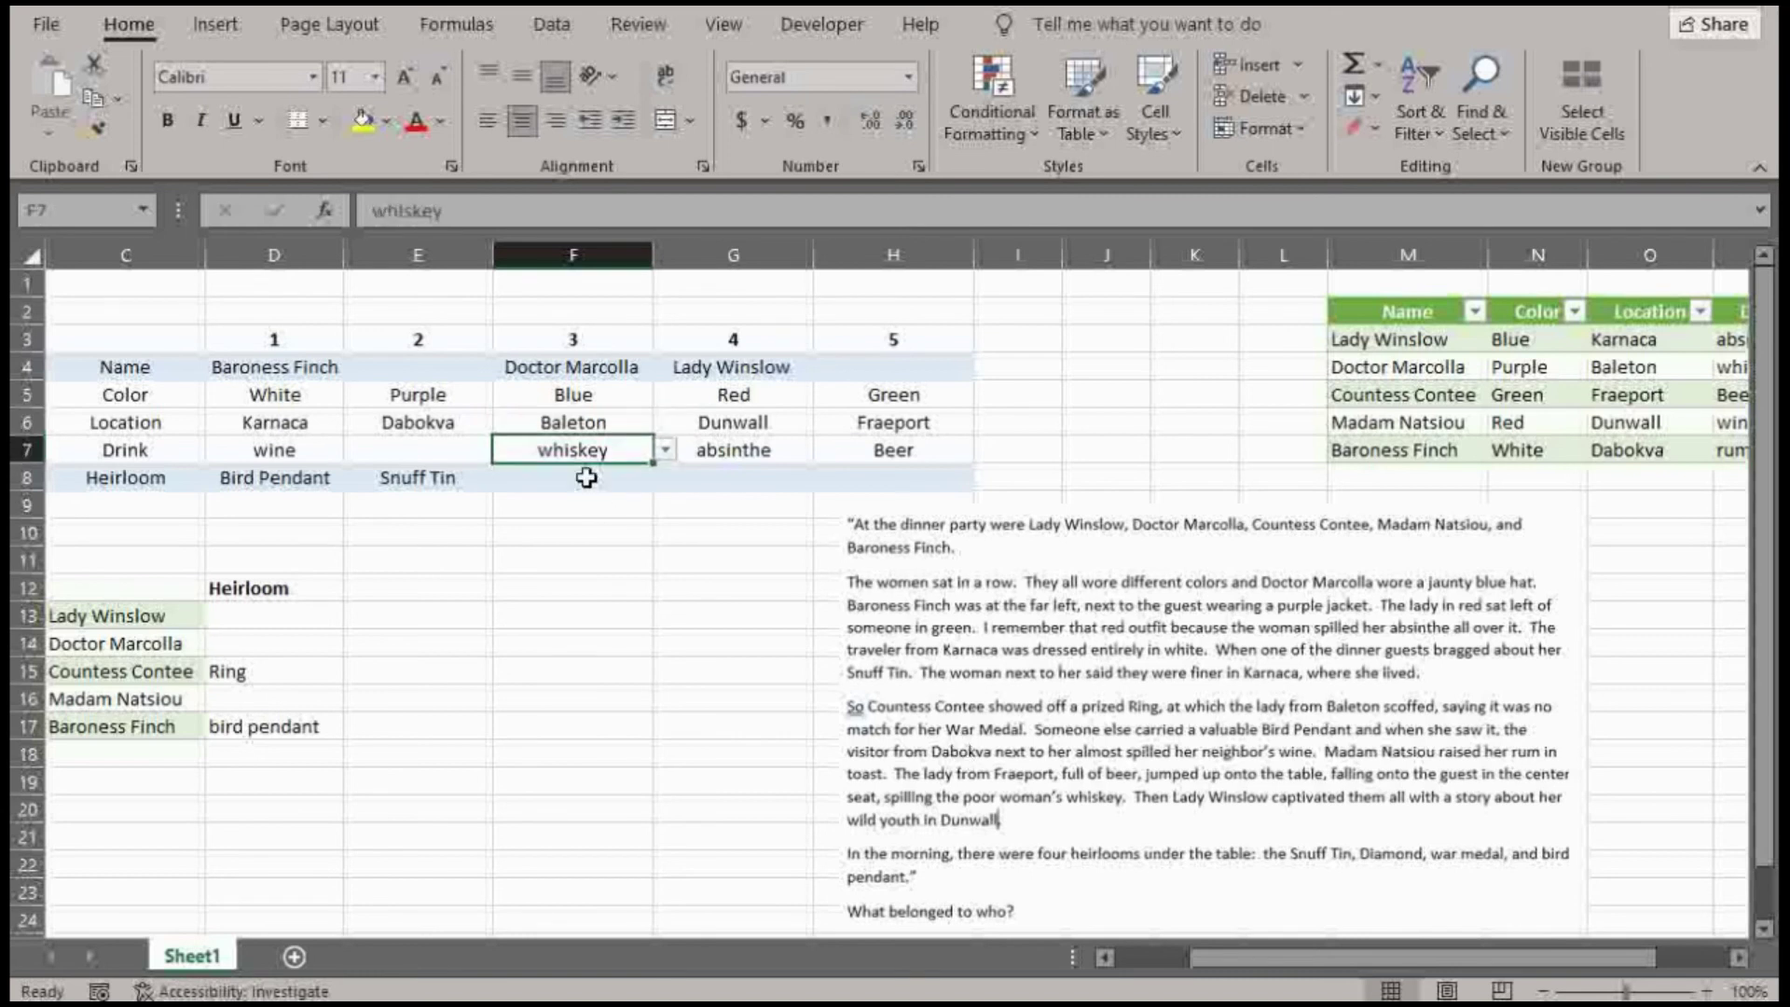
pyautogui.click(597, 478)
pyautogui.click(665, 477)
pyautogui.press('Return')
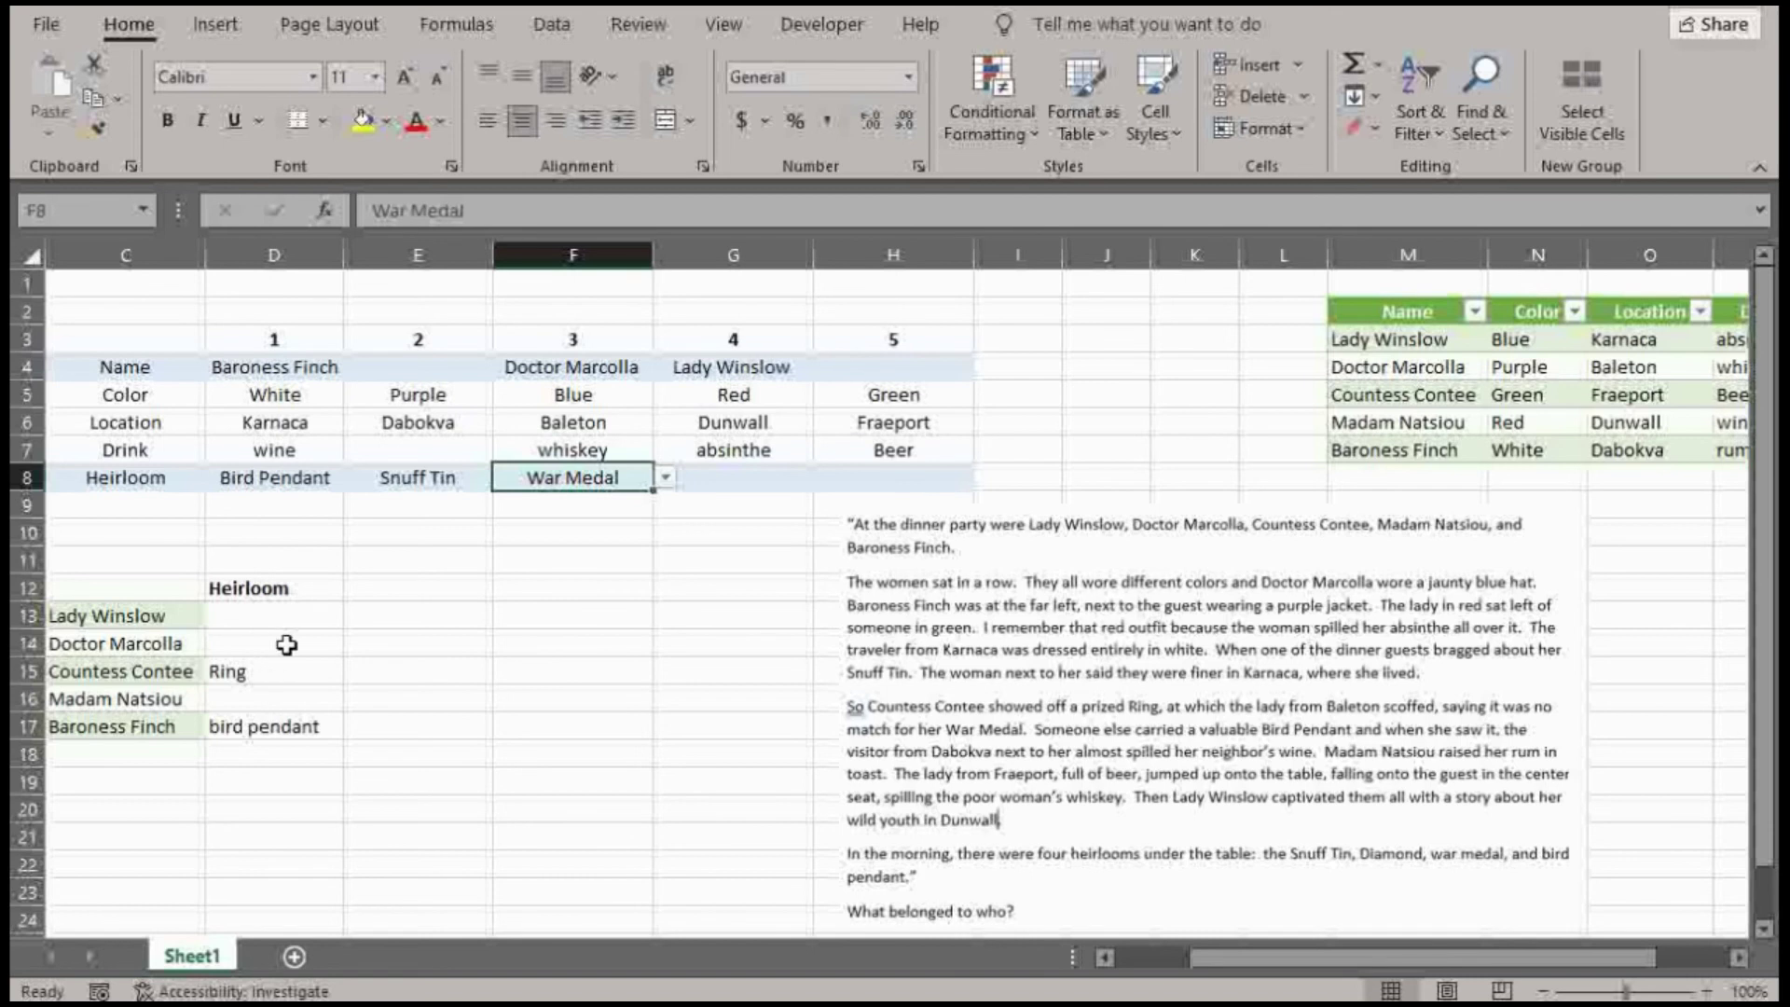
# Enter 'war medal' in D14 as Doctor Marcolla's heirloom
pyautogui.click(288, 644)
pyautogui.write('war')
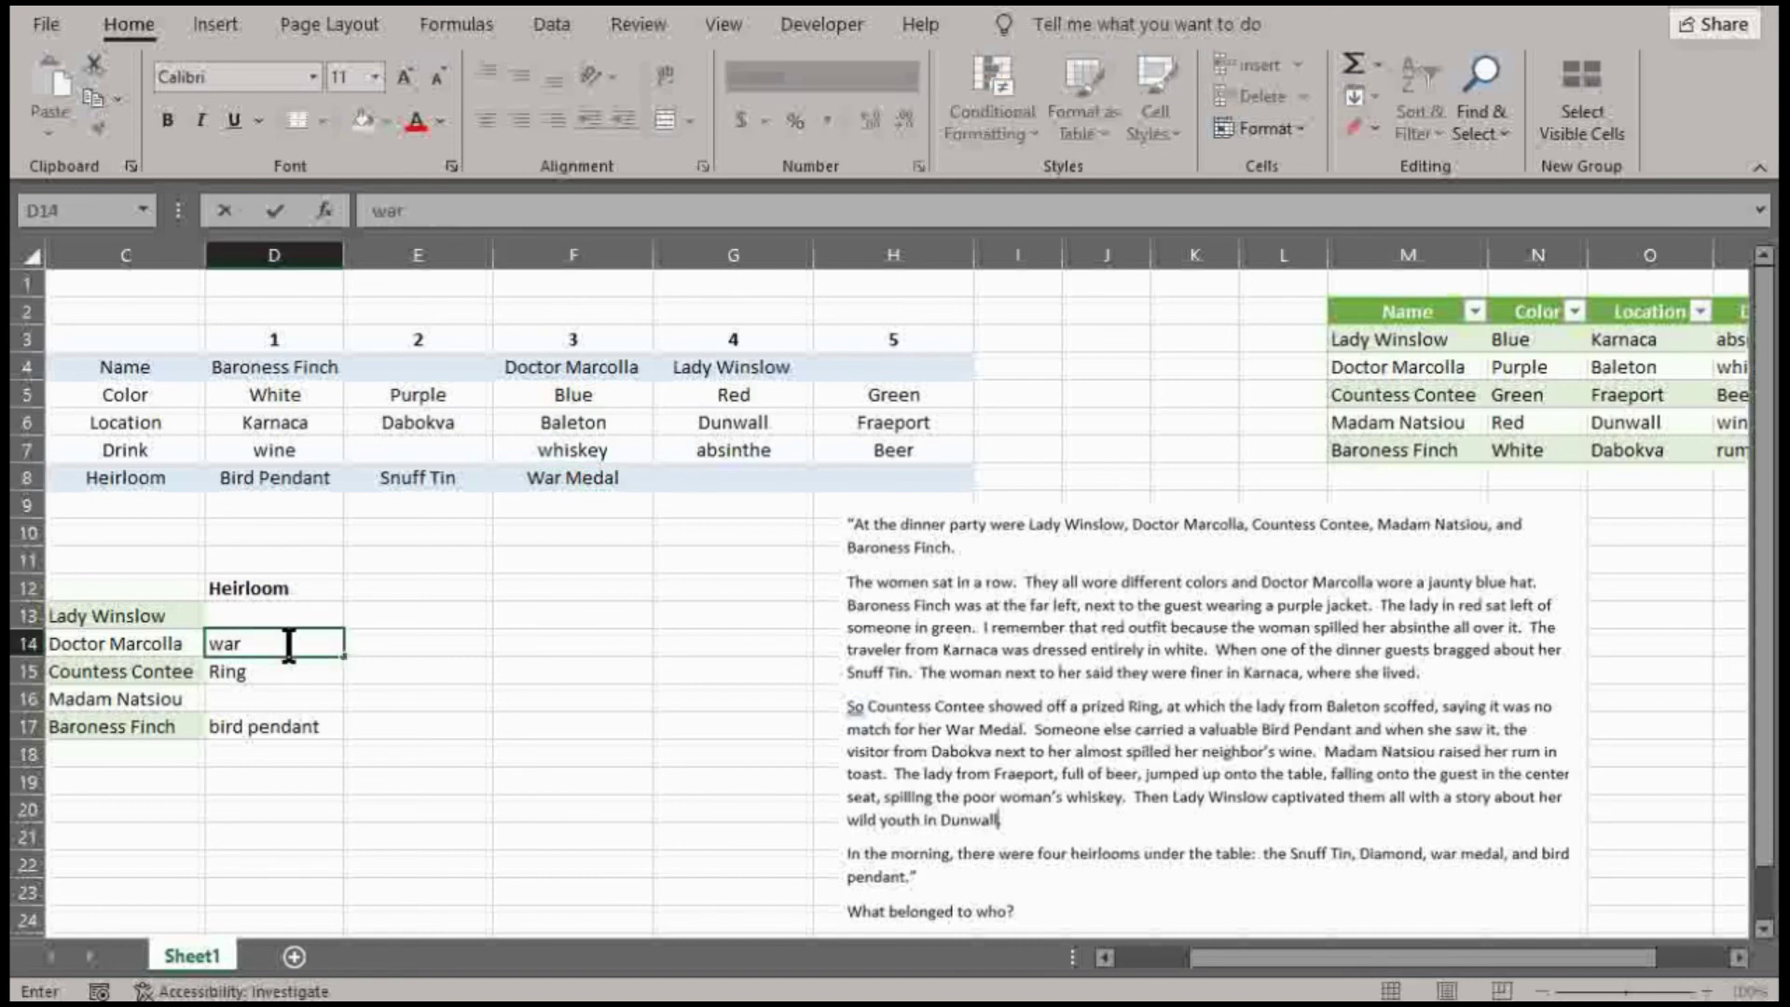
pyautogui.write(' medal')
pyautogui.press('Up')
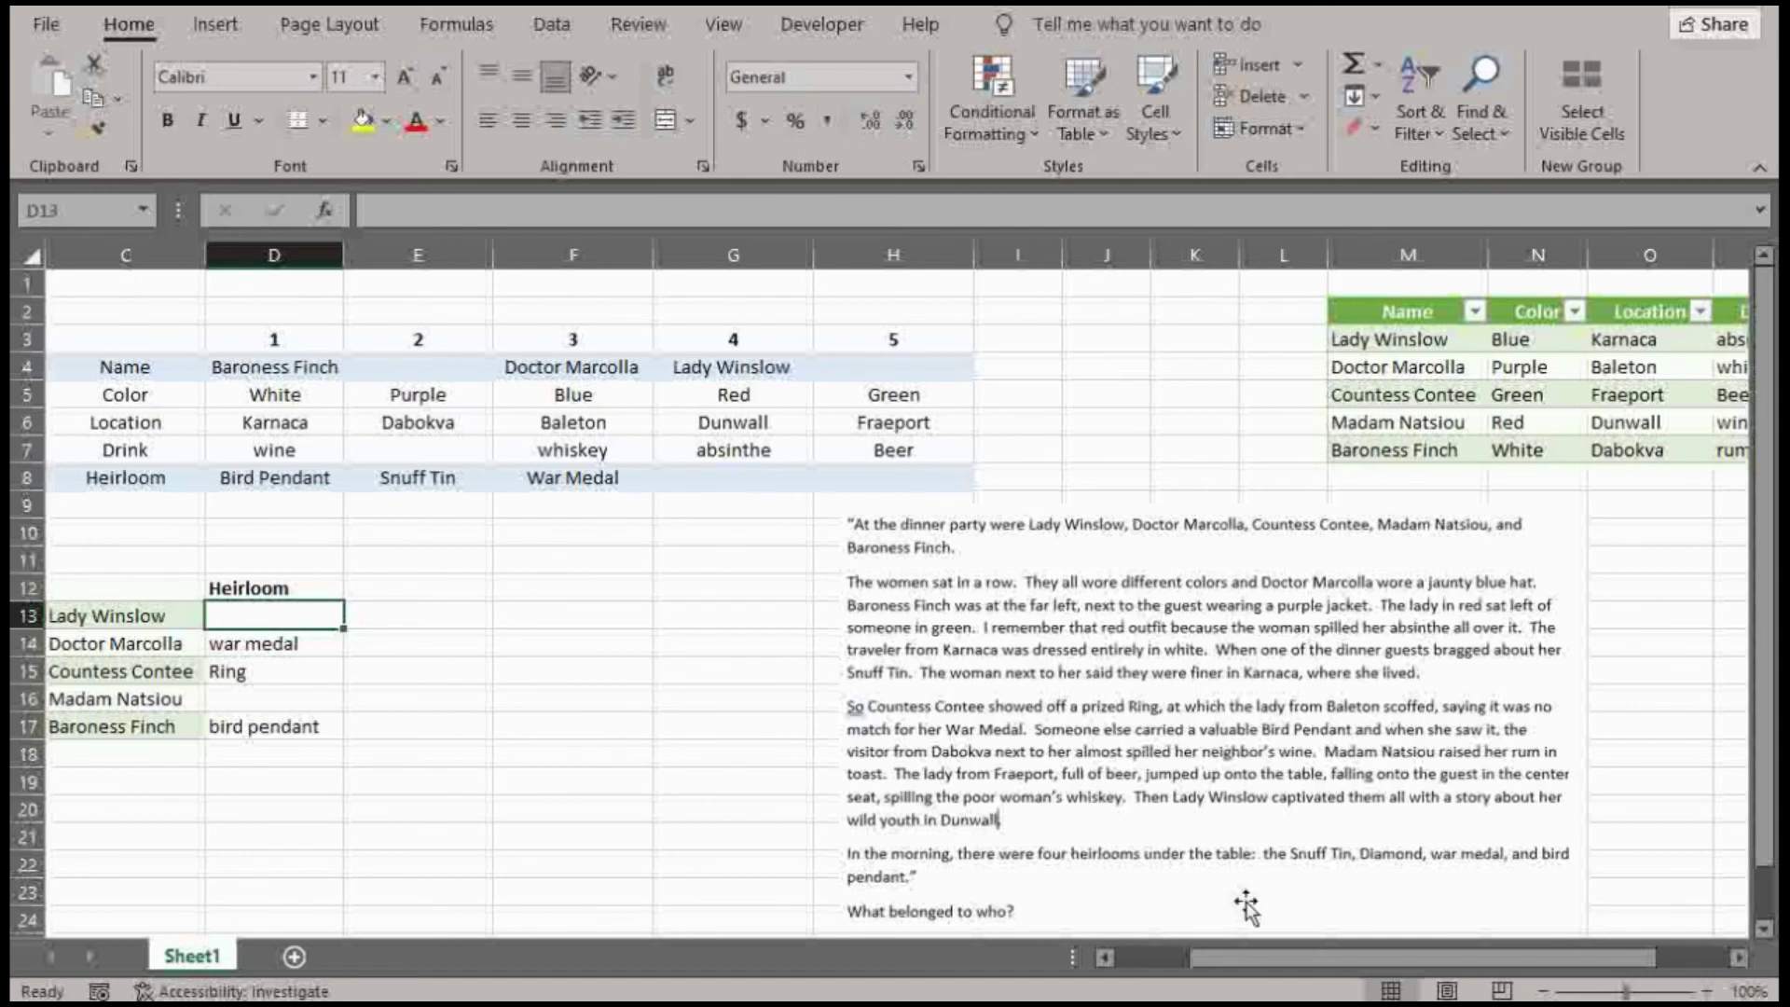
# Put Countess Contee in H4 and the Ring in H8 for seat 5
pyautogui.click(385, 424)
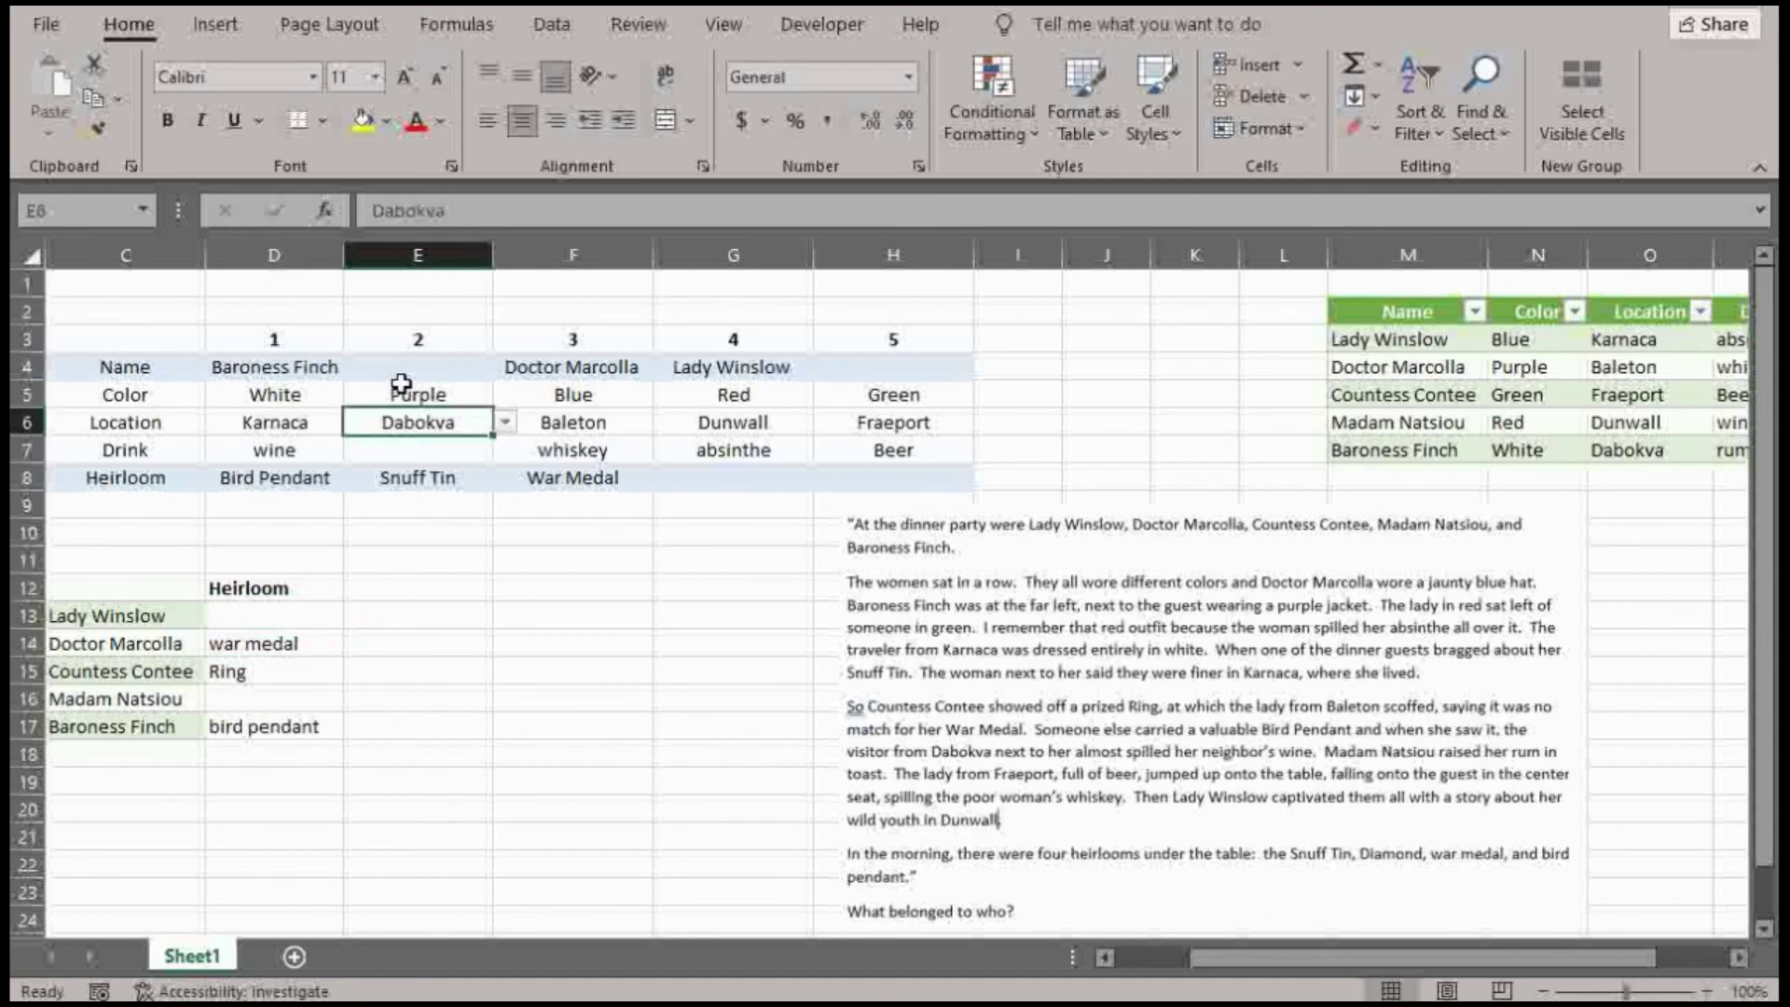
pyautogui.click(401, 375)
pyautogui.click(893, 366)
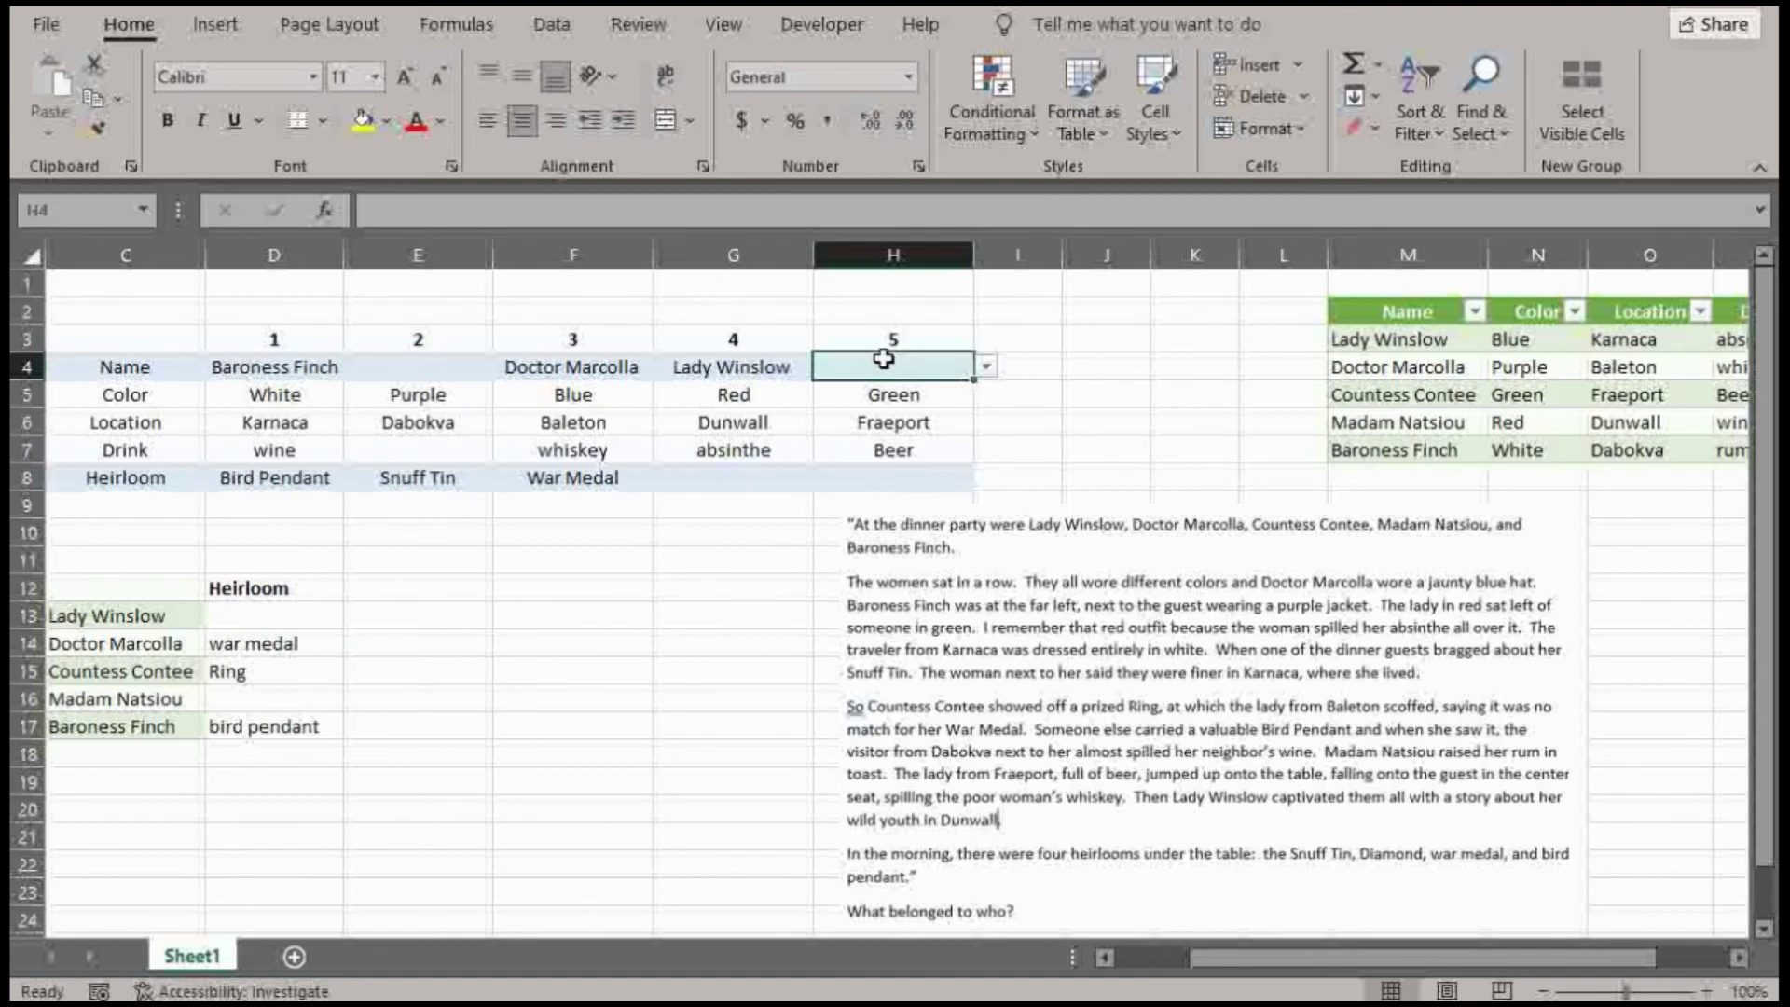
pyautogui.click(757, 474)
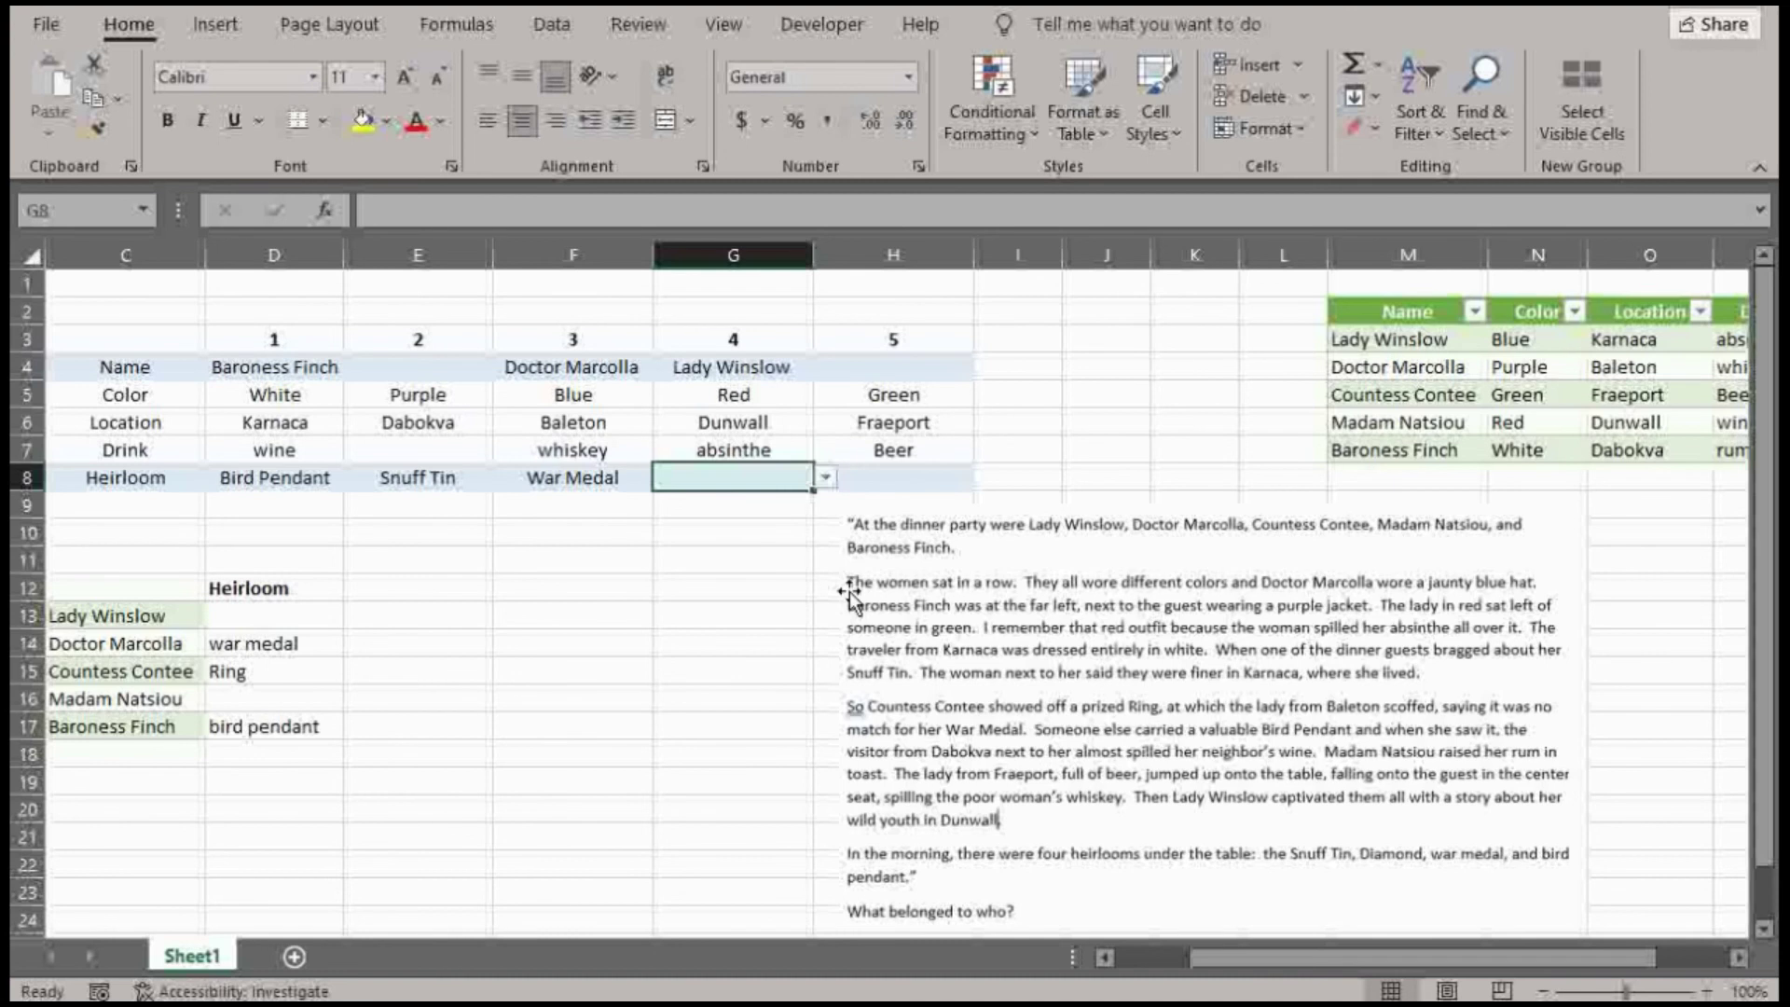
pyautogui.click(911, 364)
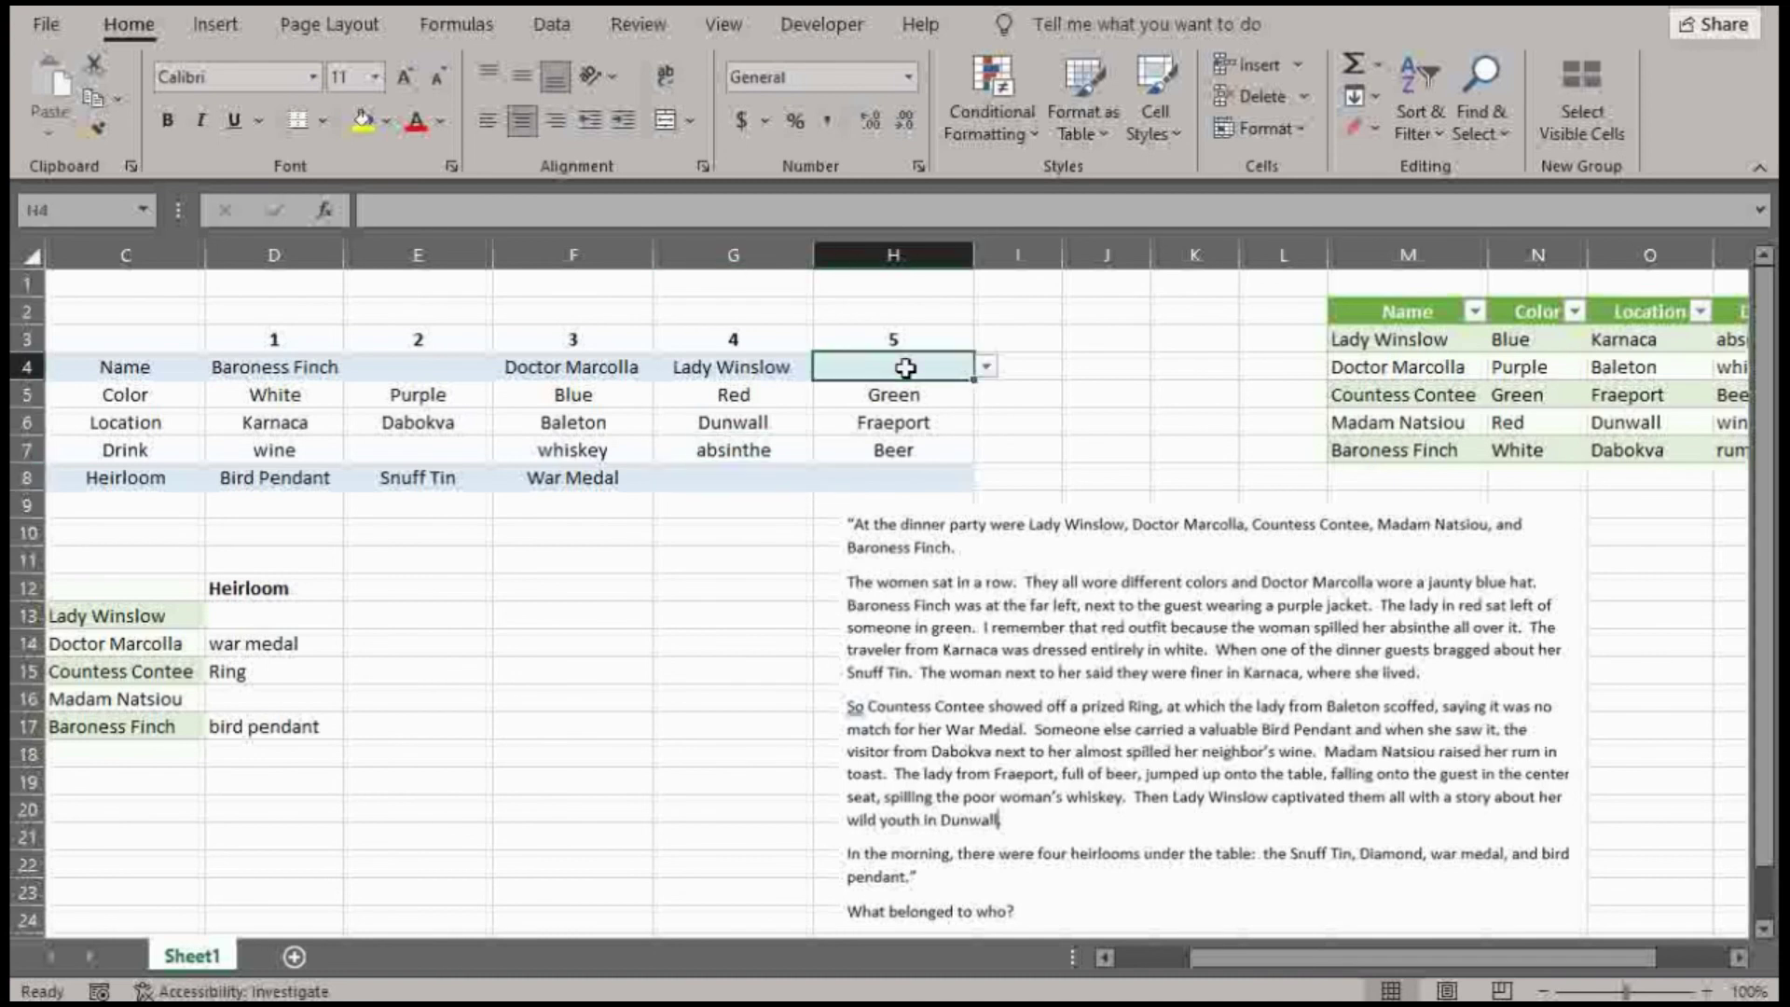
pyautogui.click(985, 366)
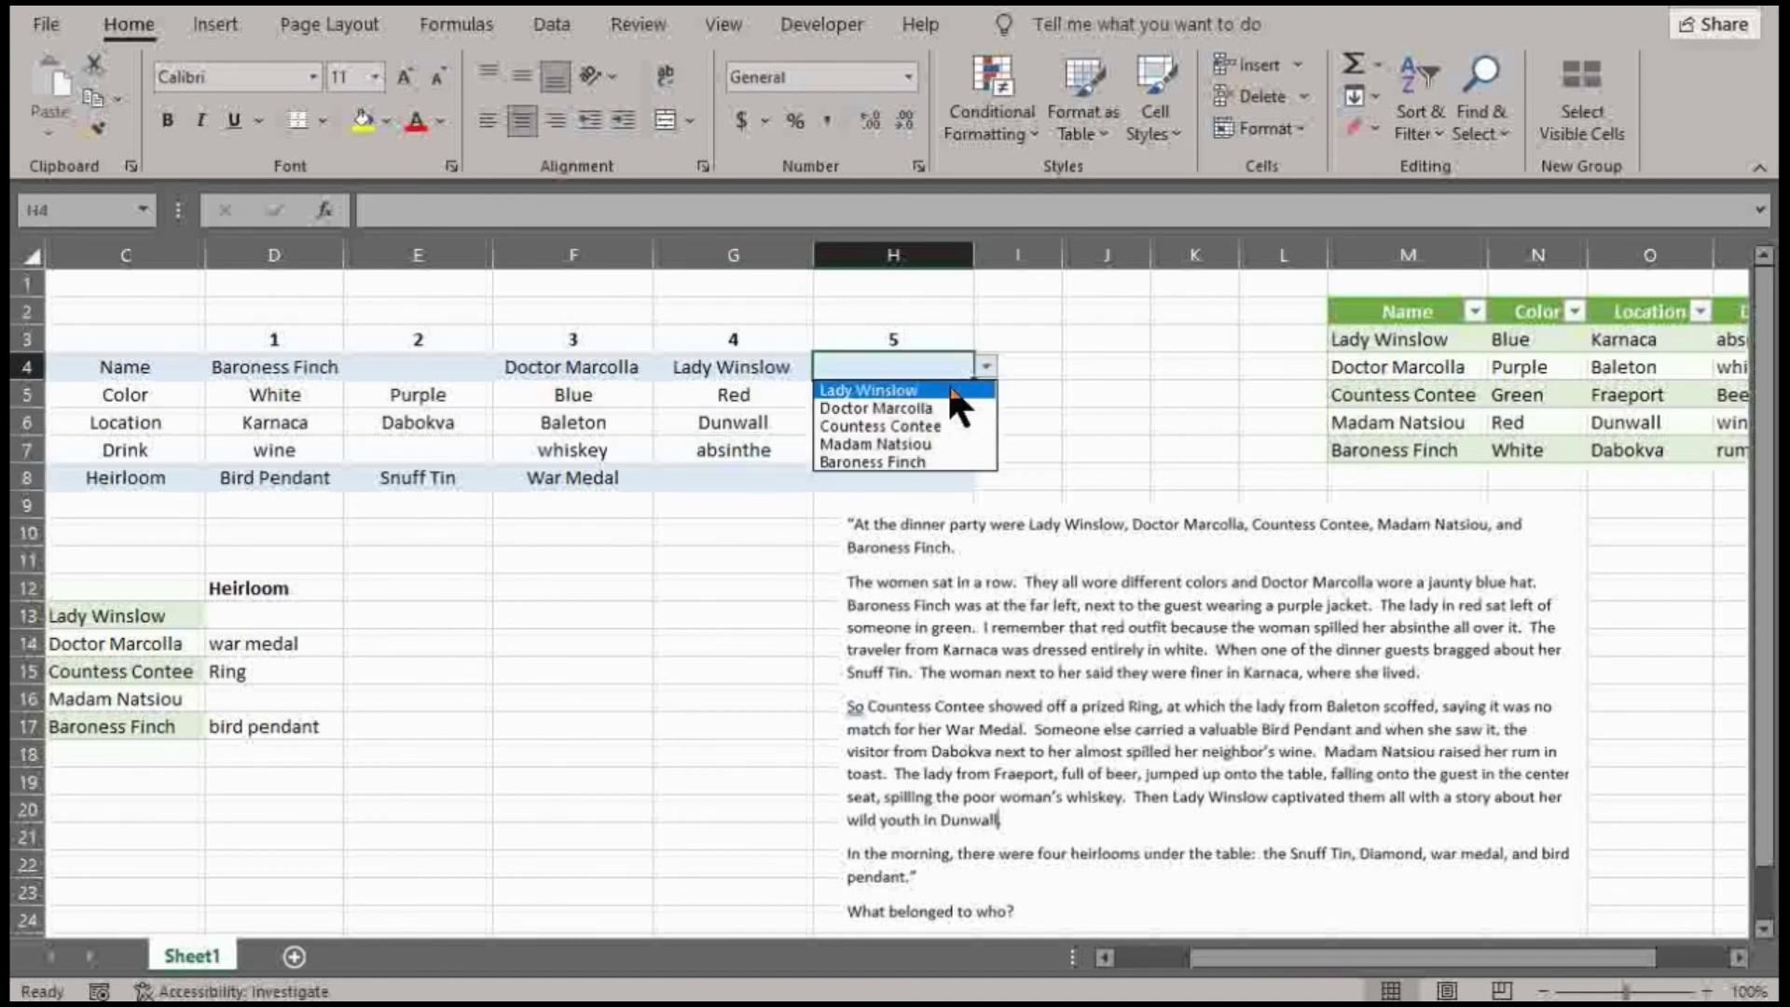
pyautogui.click(914, 427)
pyautogui.click(934, 474)
pyautogui.click(985, 477)
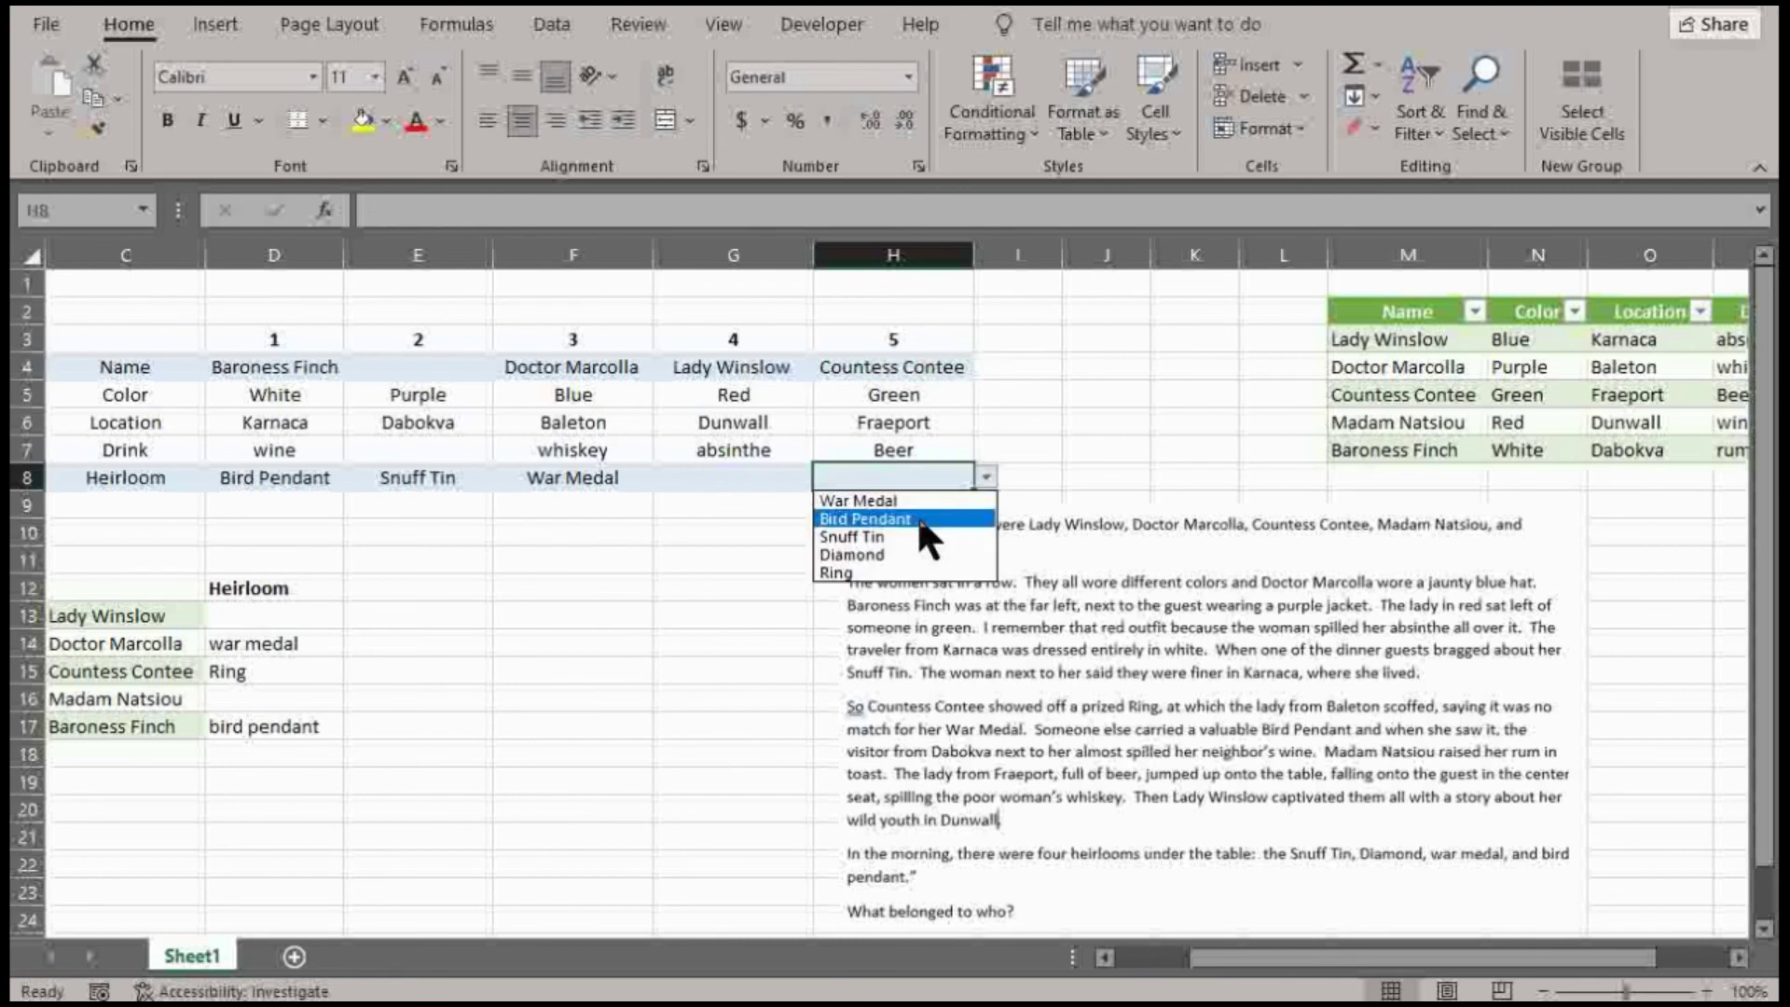
pyautogui.click(894, 573)
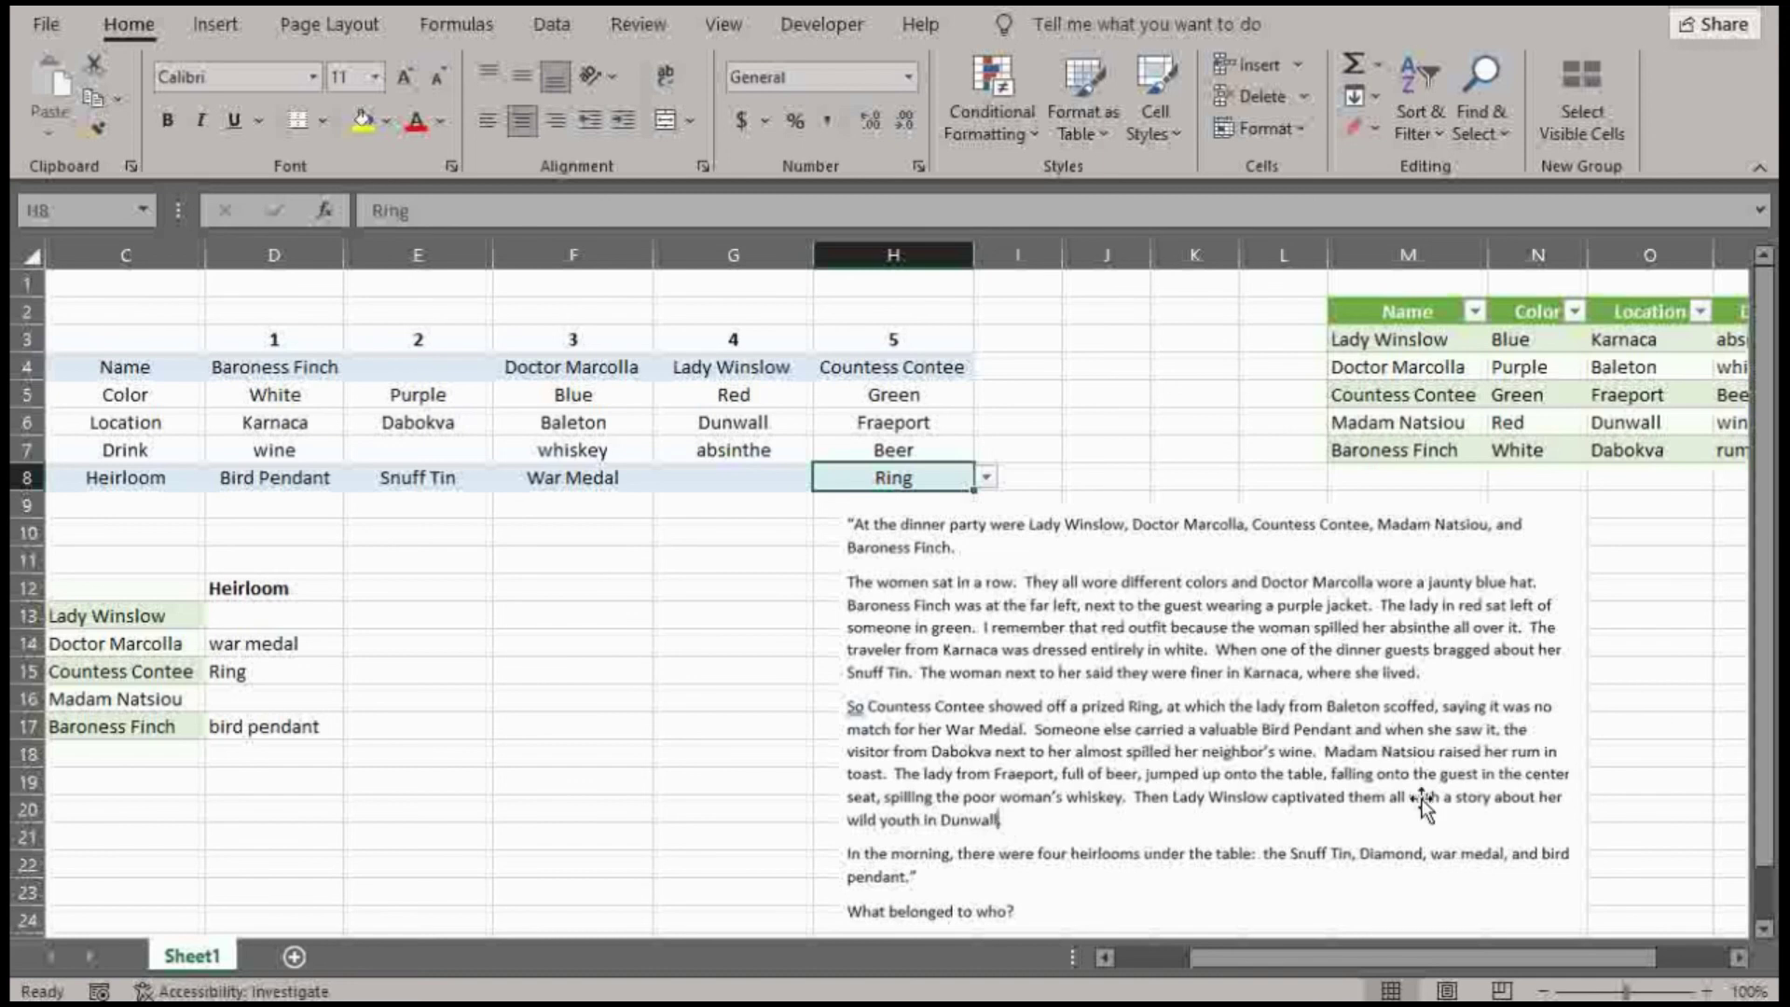
# Set seat 4's heirloom in G8 to the Diamond
pyautogui.click(750, 477)
pyautogui.click(825, 478)
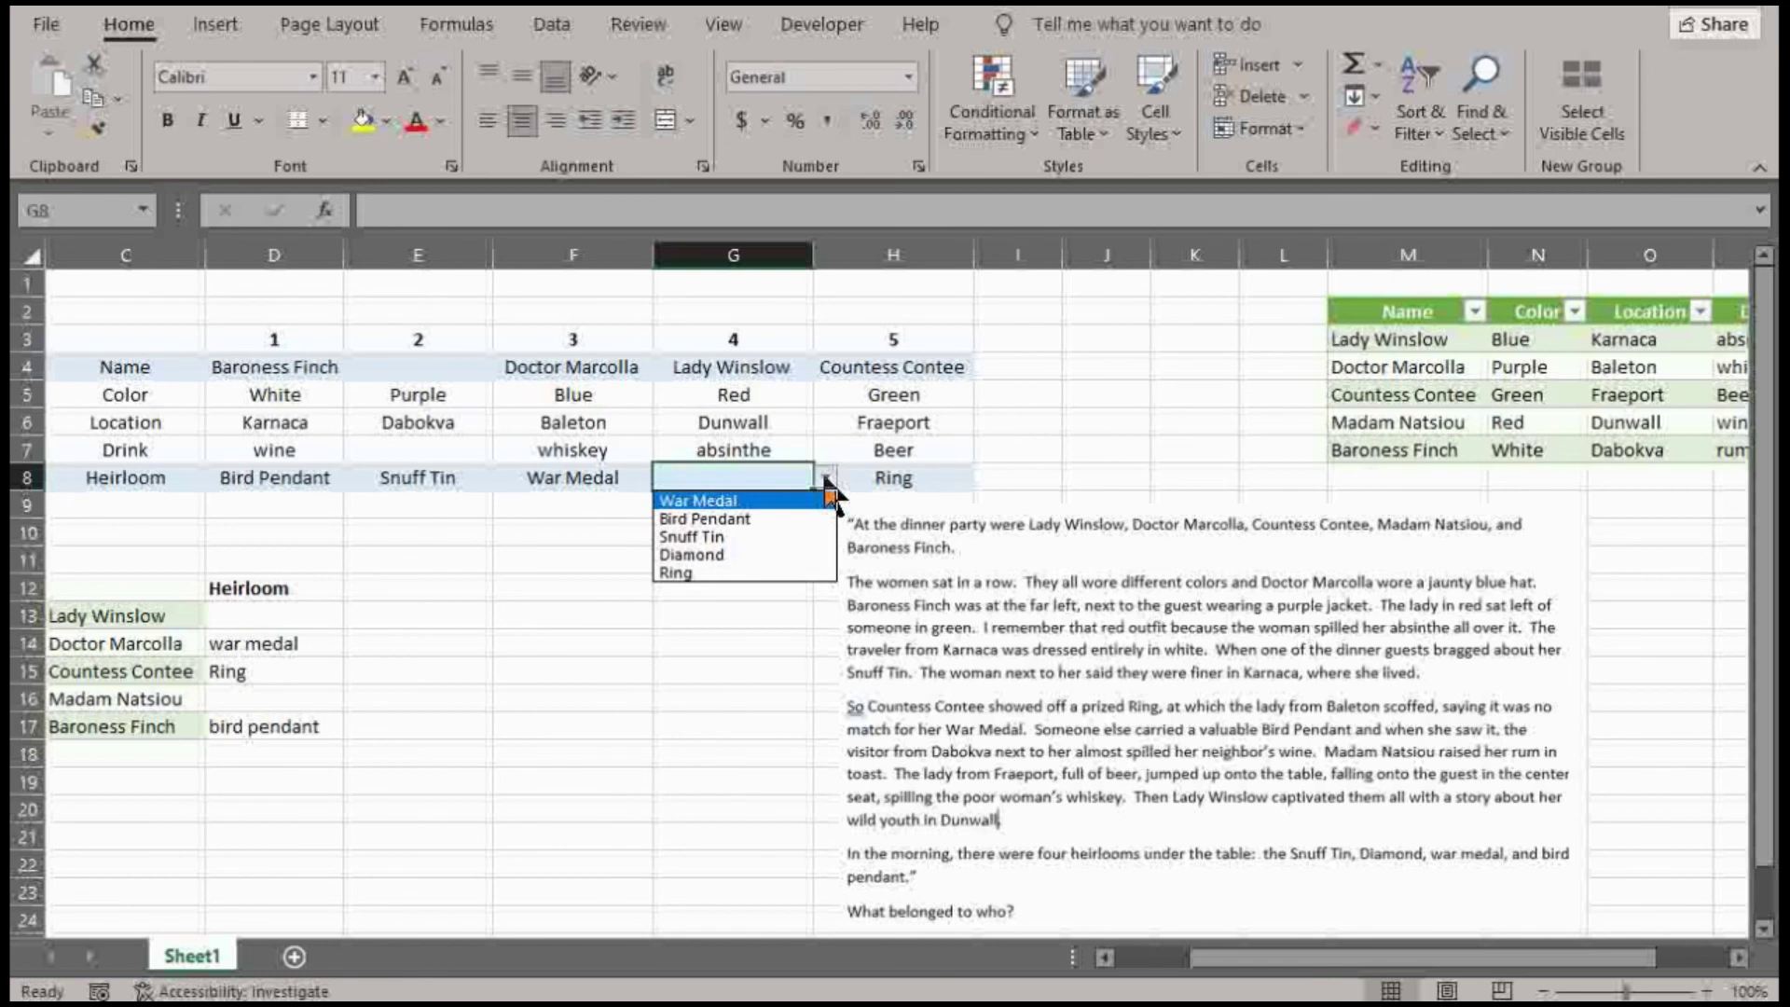
pyautogui.click(737, 554)
pyautogui.press('Return')
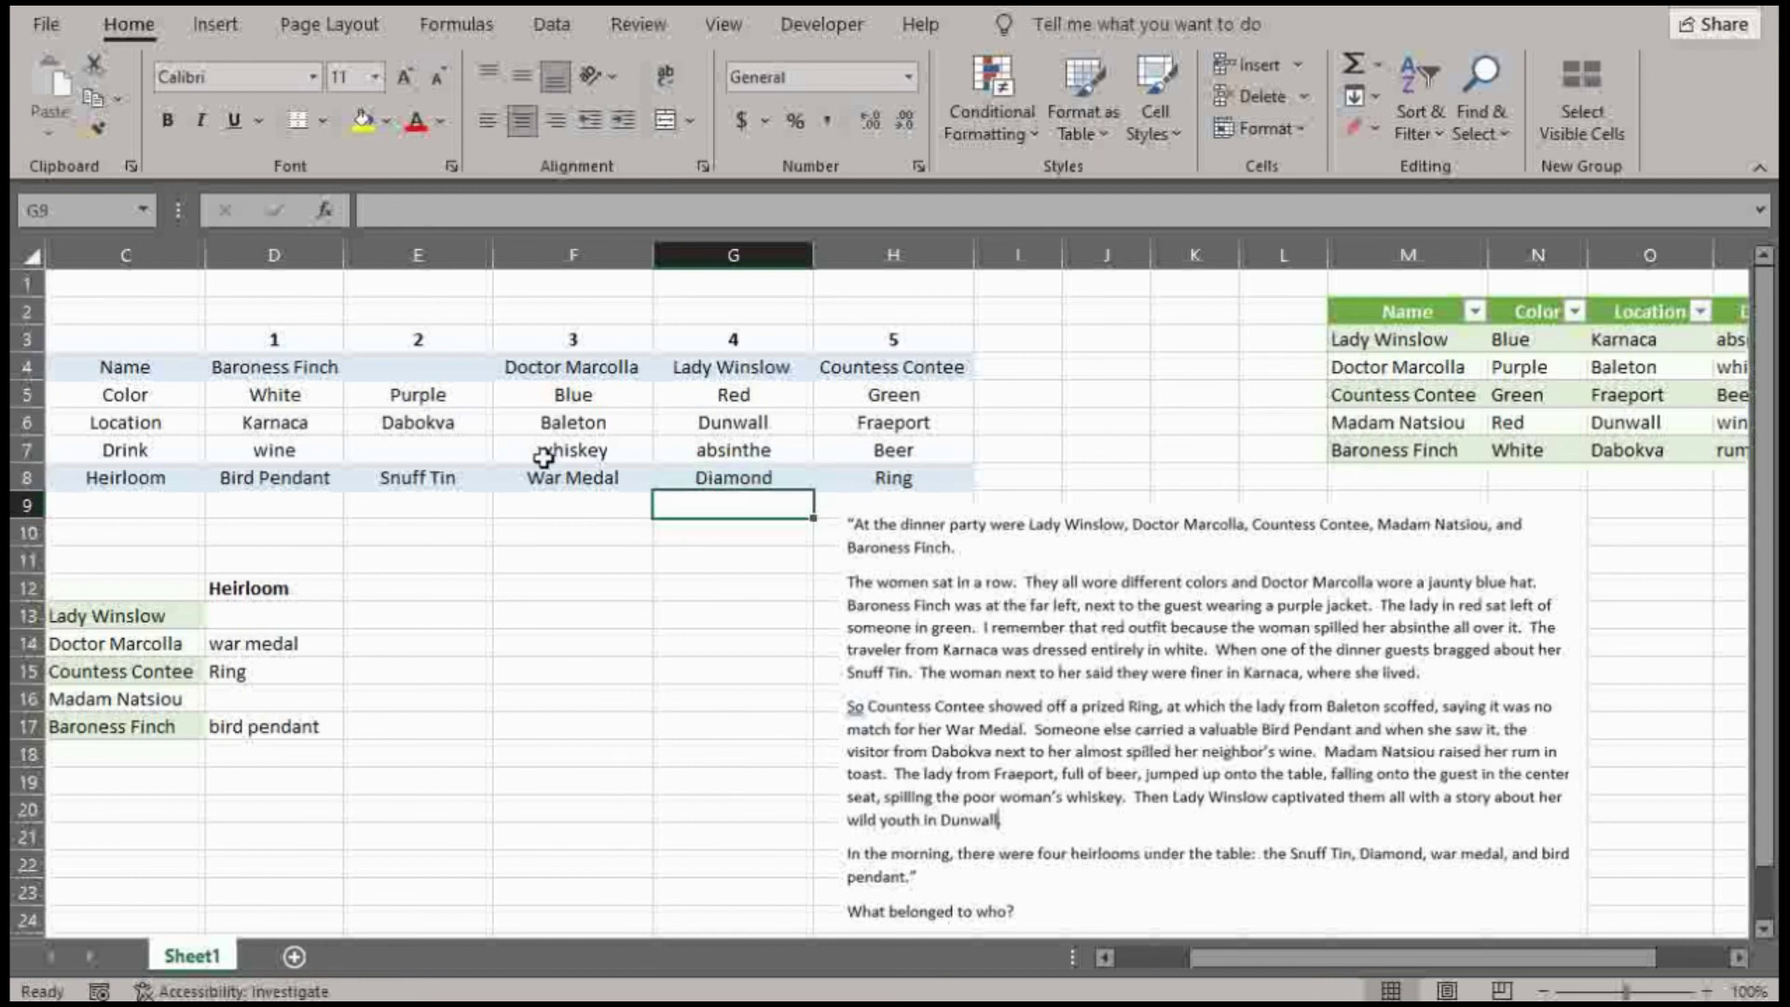
pyautogui.click(479, 367)
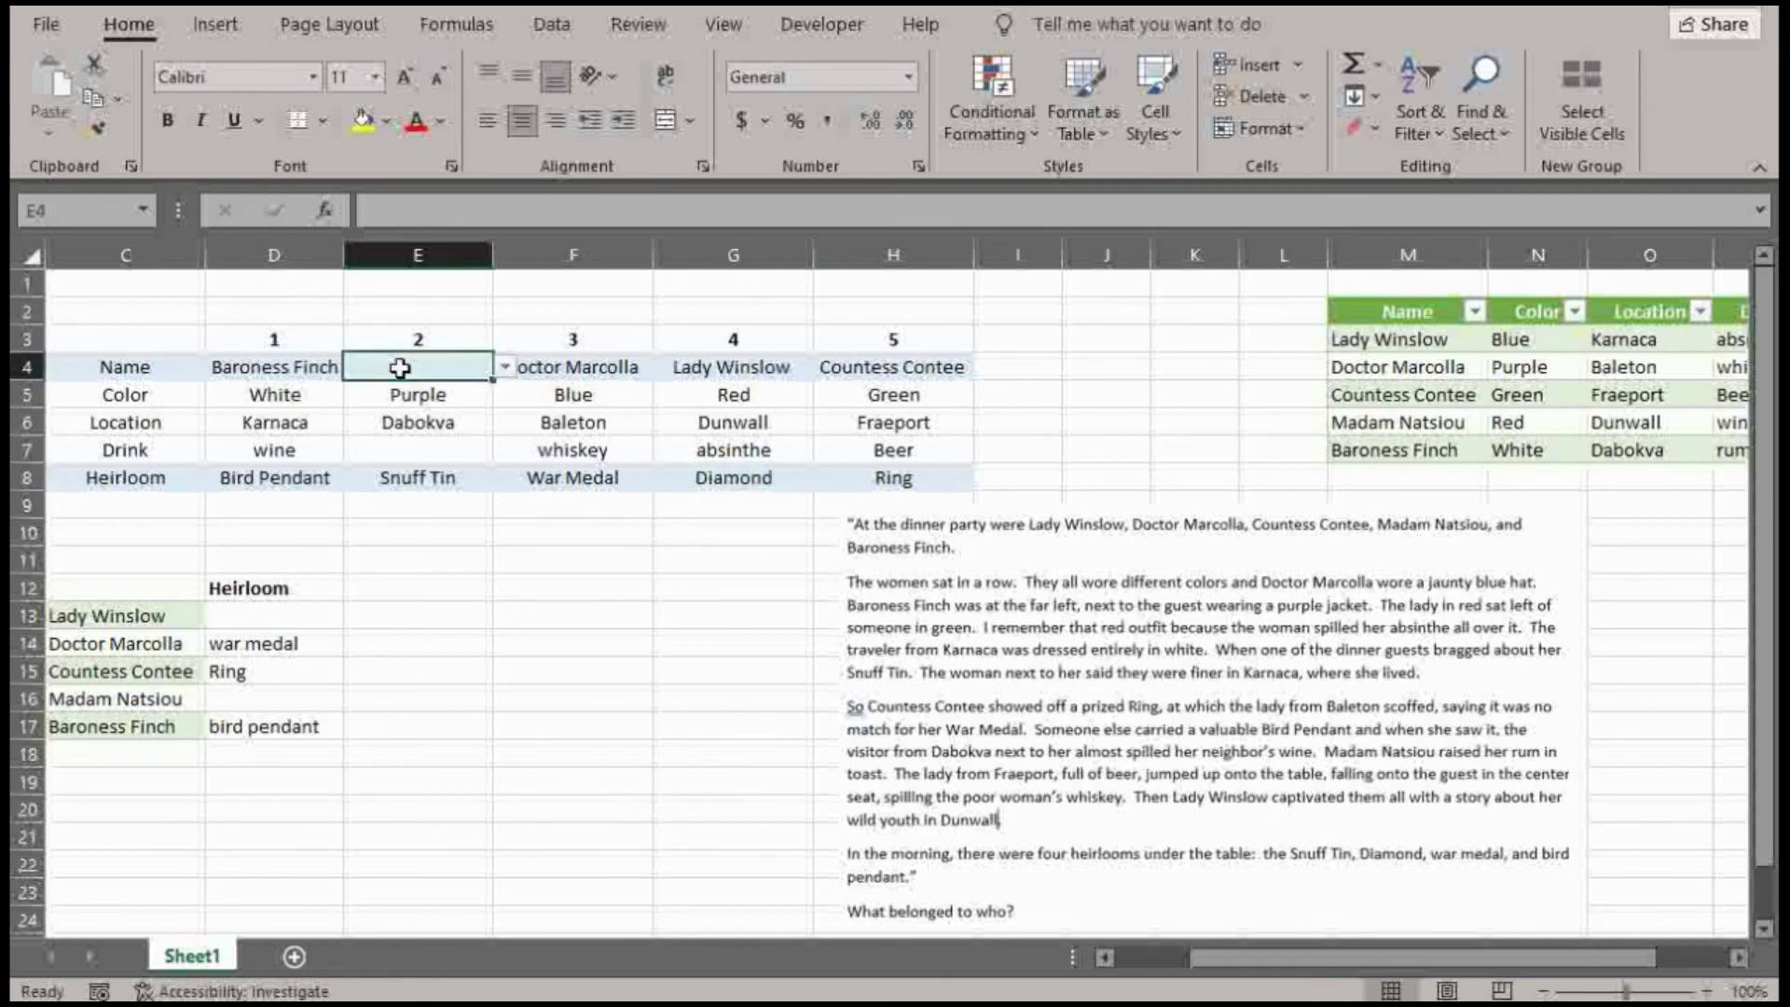
# Set seat 2's drink to rum in E7 and its guest to Madam Natsiou in E4
pyautogui.click(505, 367)
pyautogui.click(506, 366)
pyautogui.click(467, 451)
pyautogui.click(505, 449)
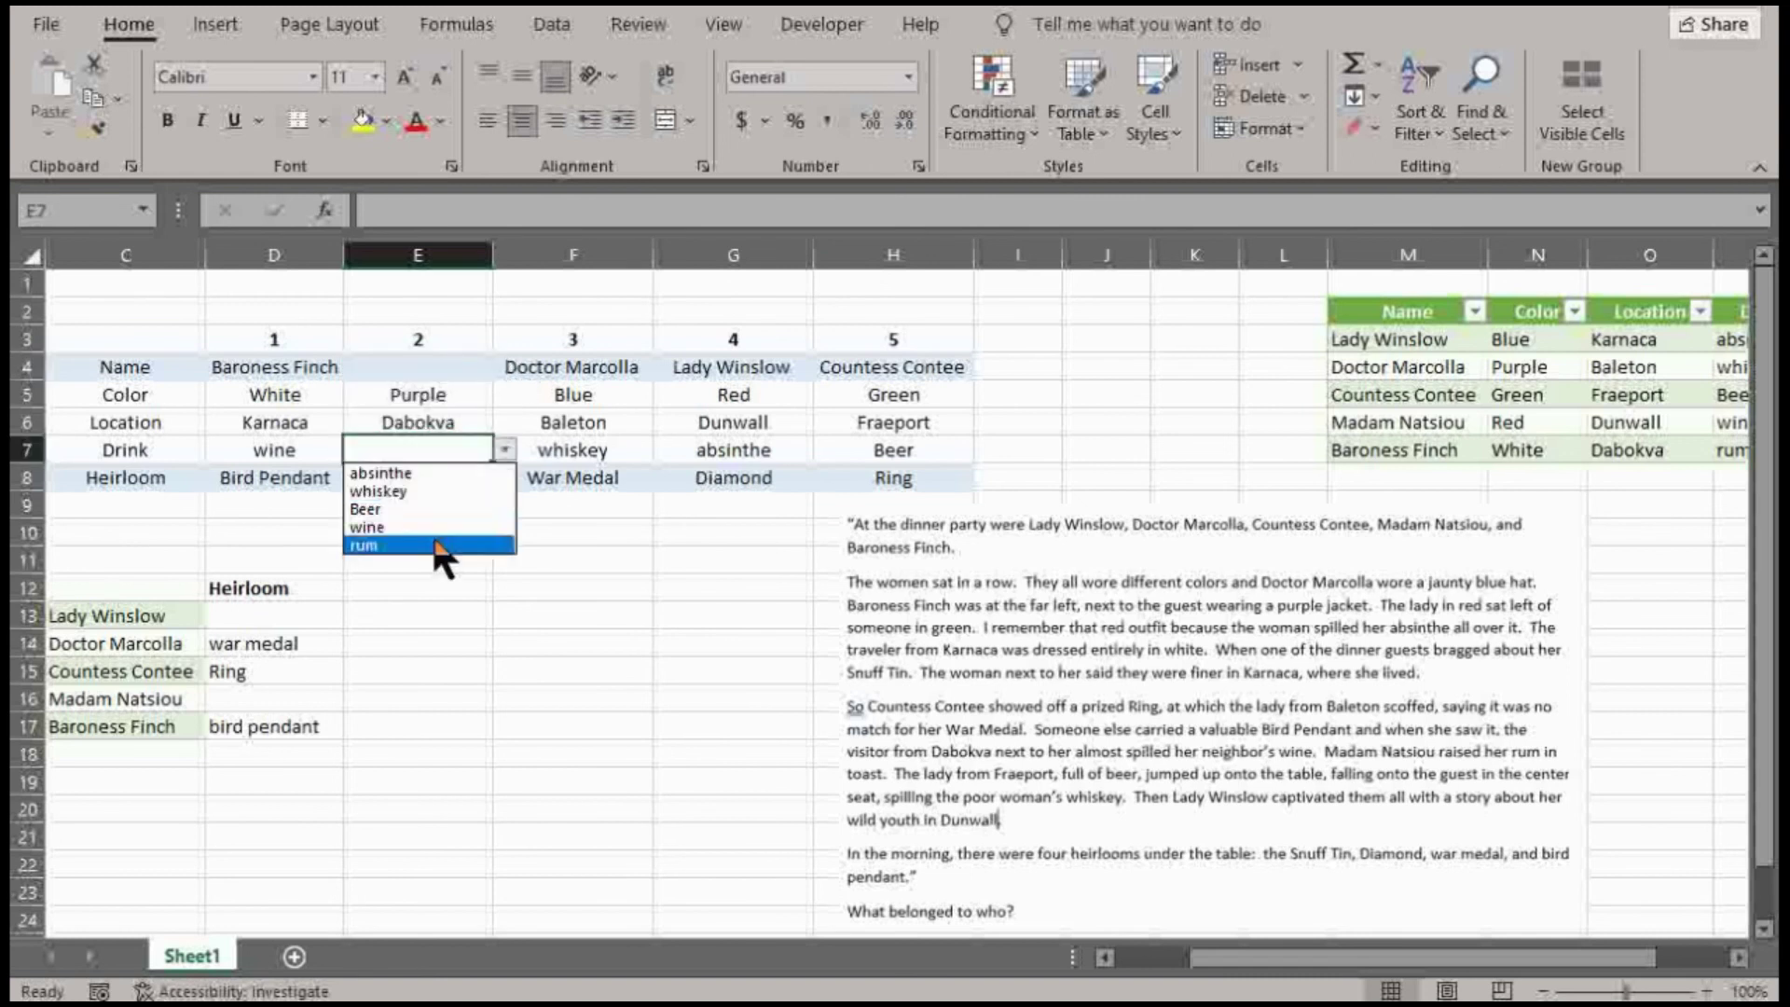
pyautogui.click(438, 546)
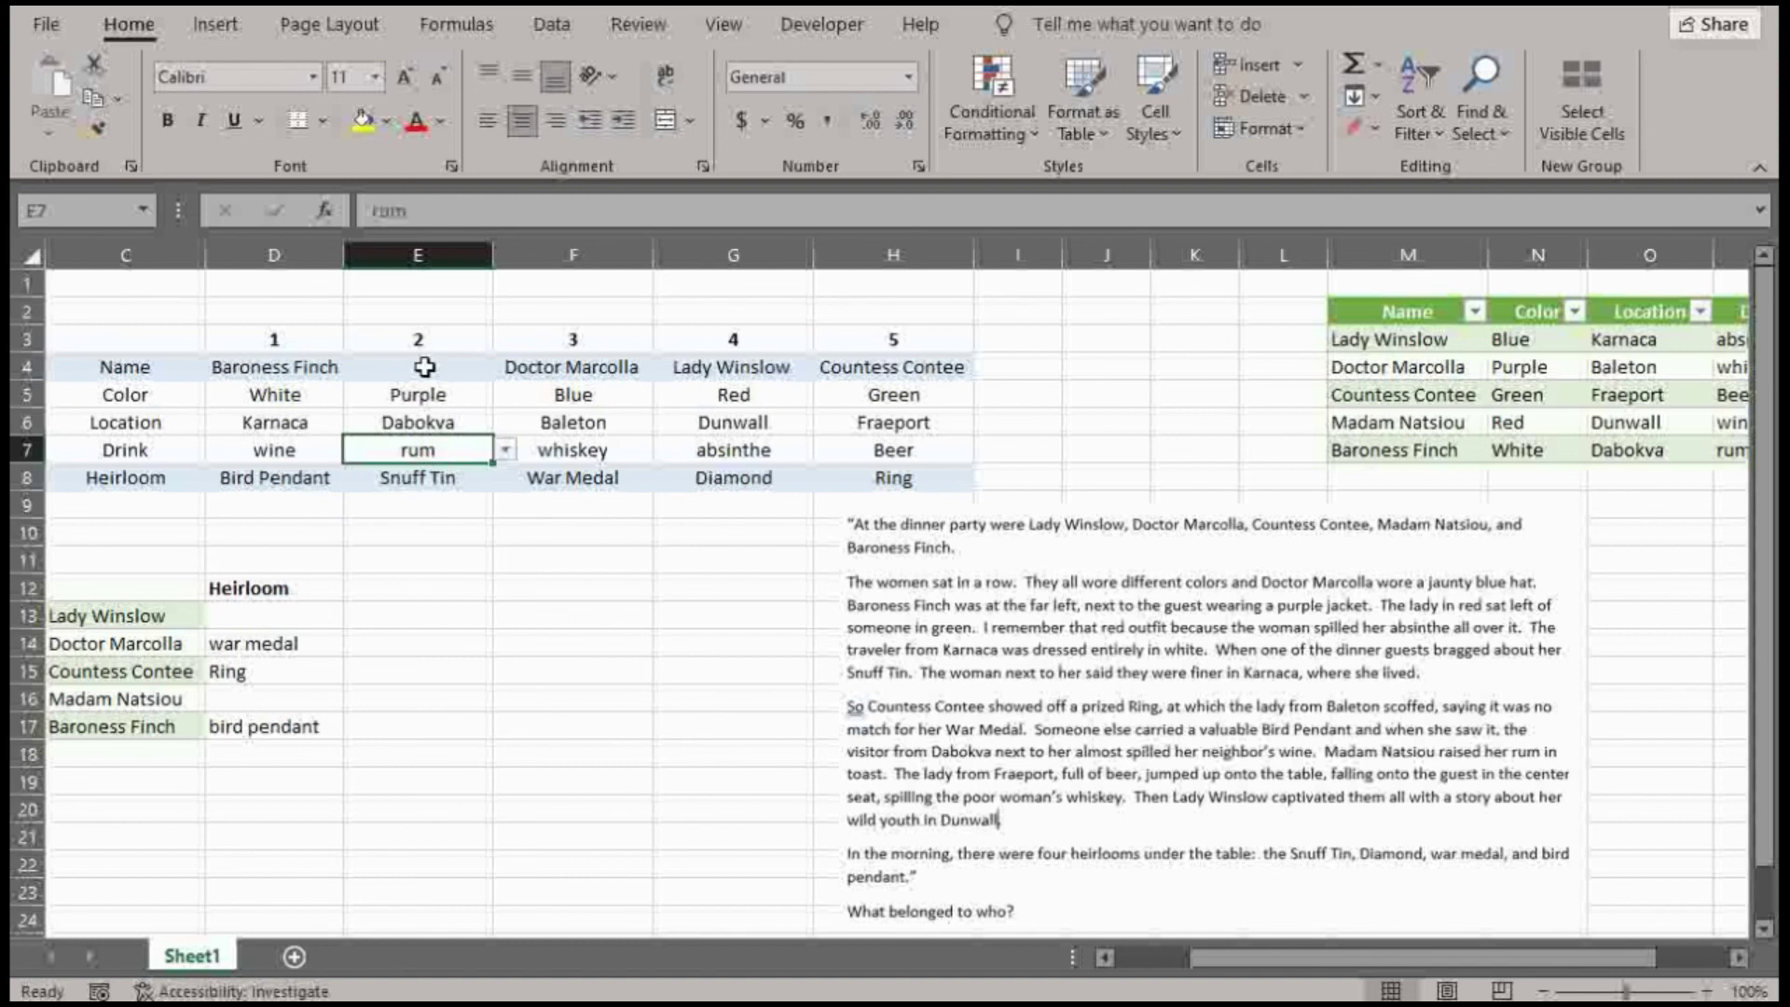
pyautogui.click(466, 367)
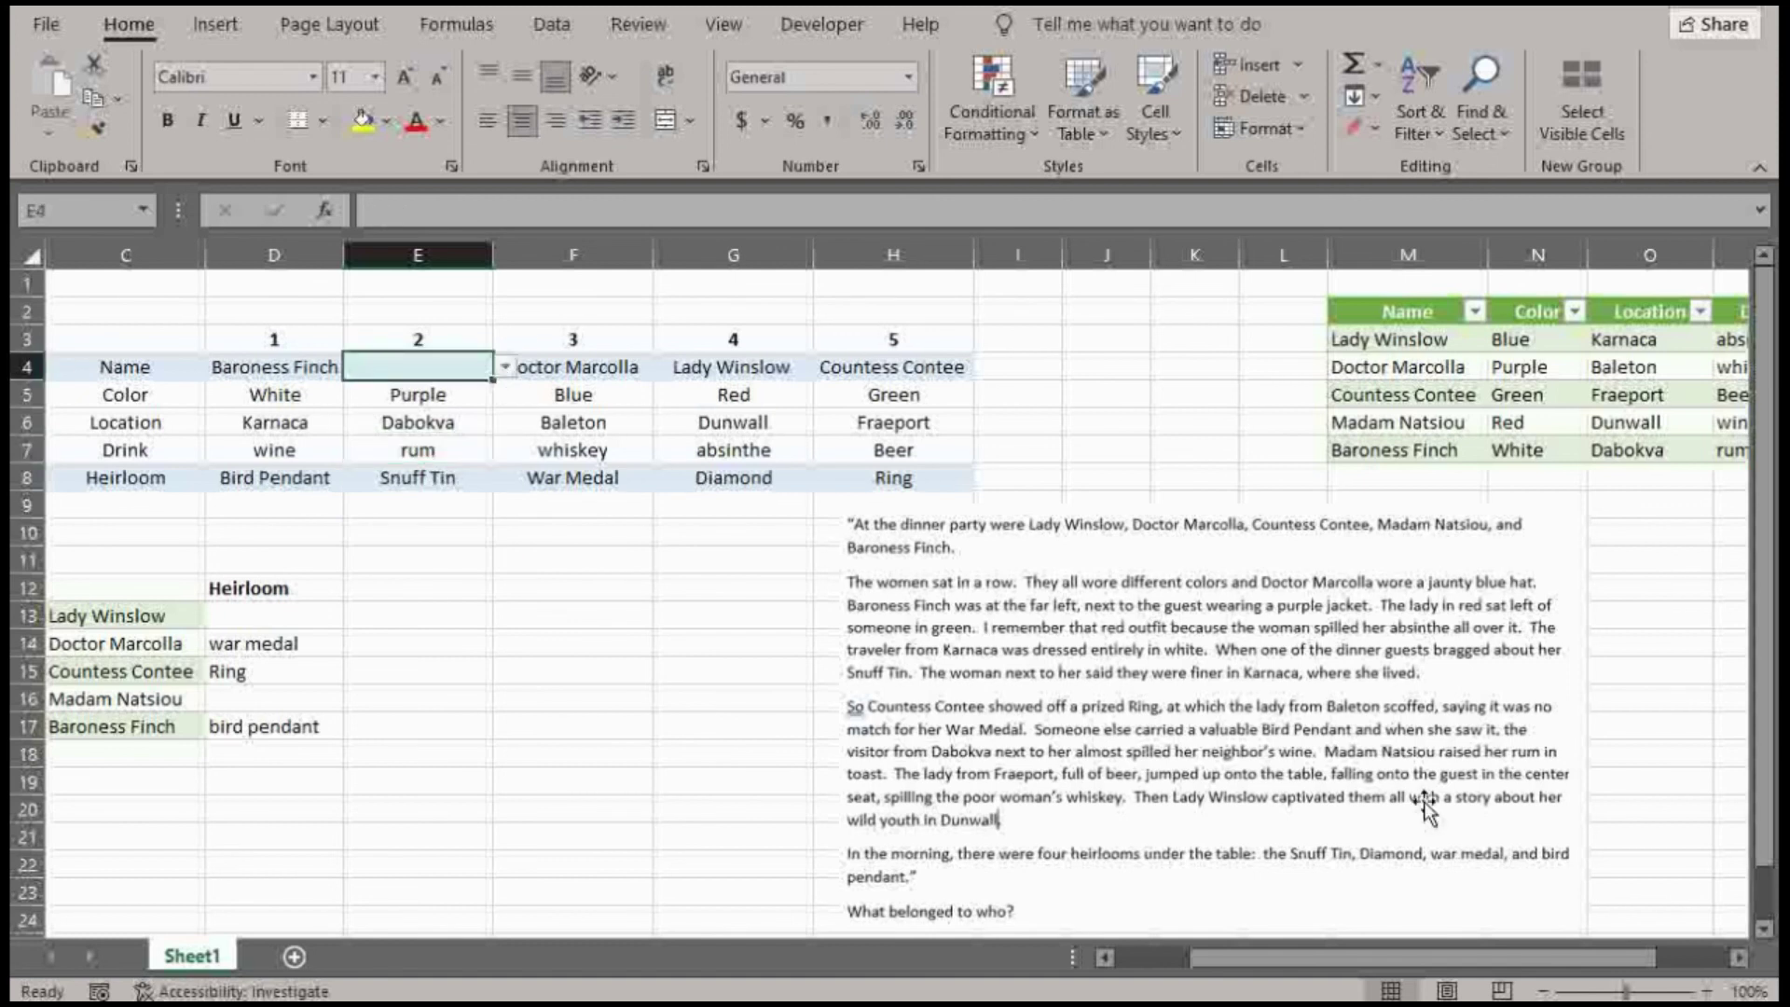
pyautogui.click(505, 366)
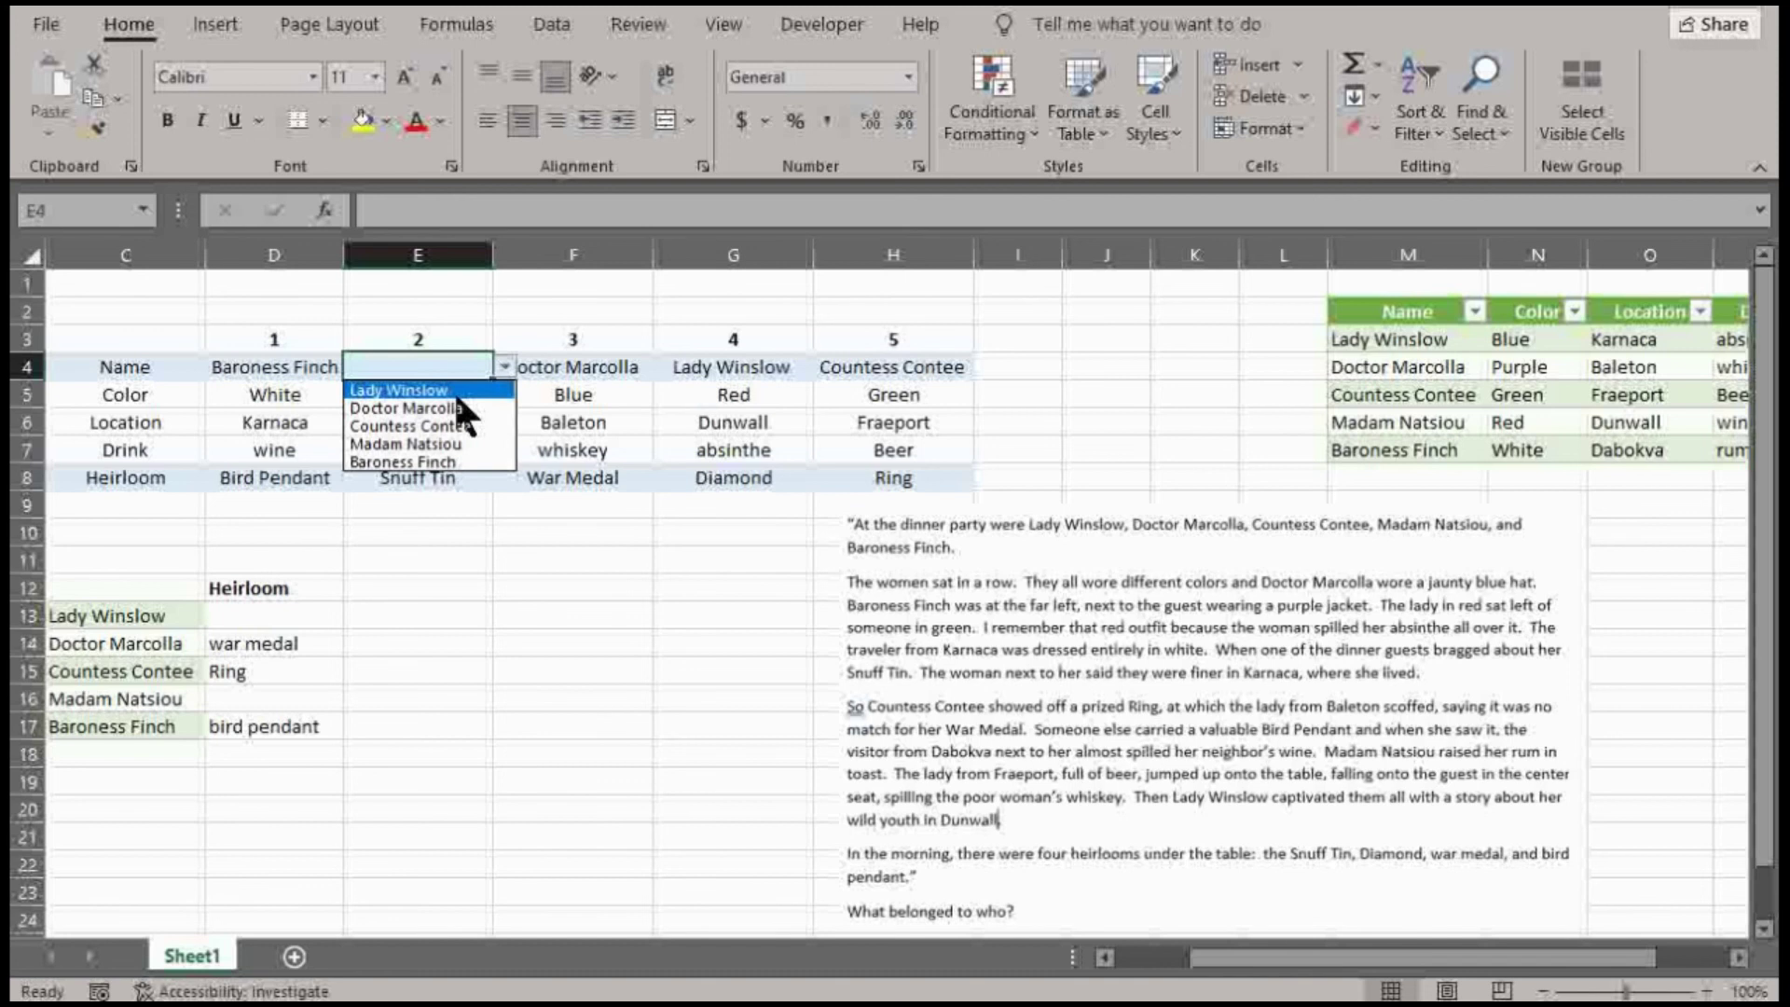
pyautogui.click(457, 446)
# Copy Snuff Tin from E8 and paste it as a value into D16 for Madam Natsiou
pyautogui.click(452, 473)
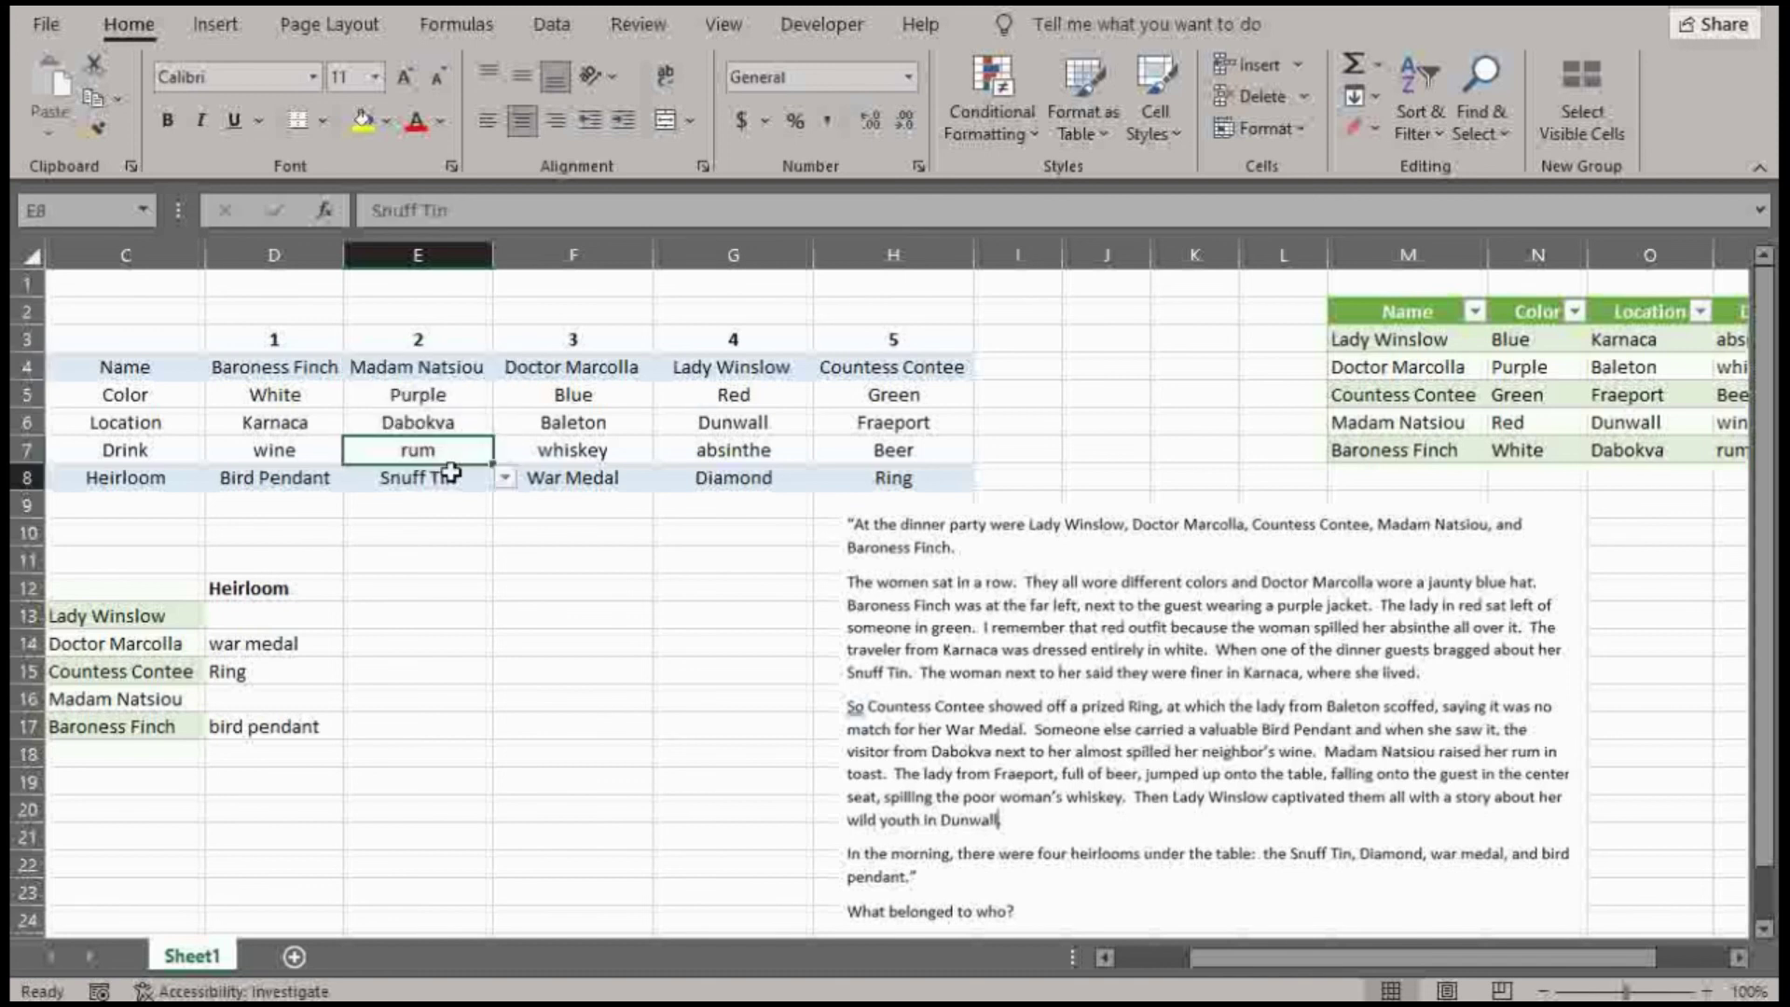
pyautogui.rightClick(452, 472)
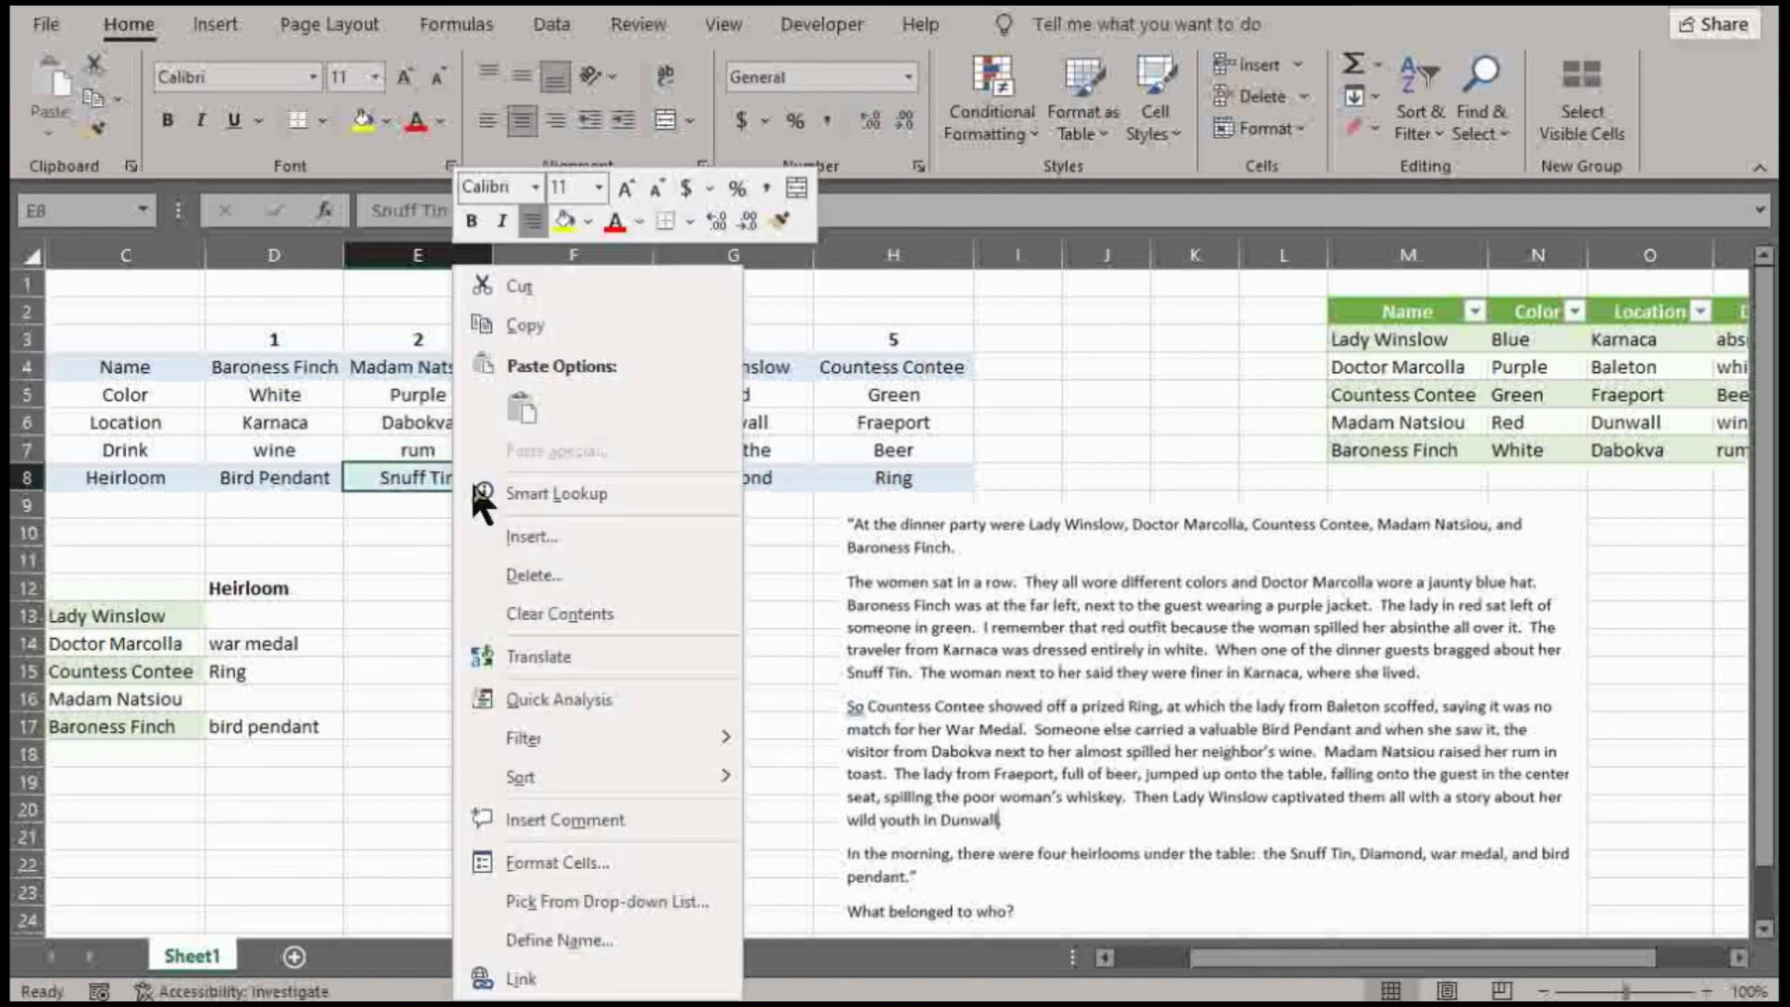
pyautogui.click(573, 323)
pyautogui.click(292, 696)
pyautogui.rightClick(292, 696)
pyautogui.click(378, 137)
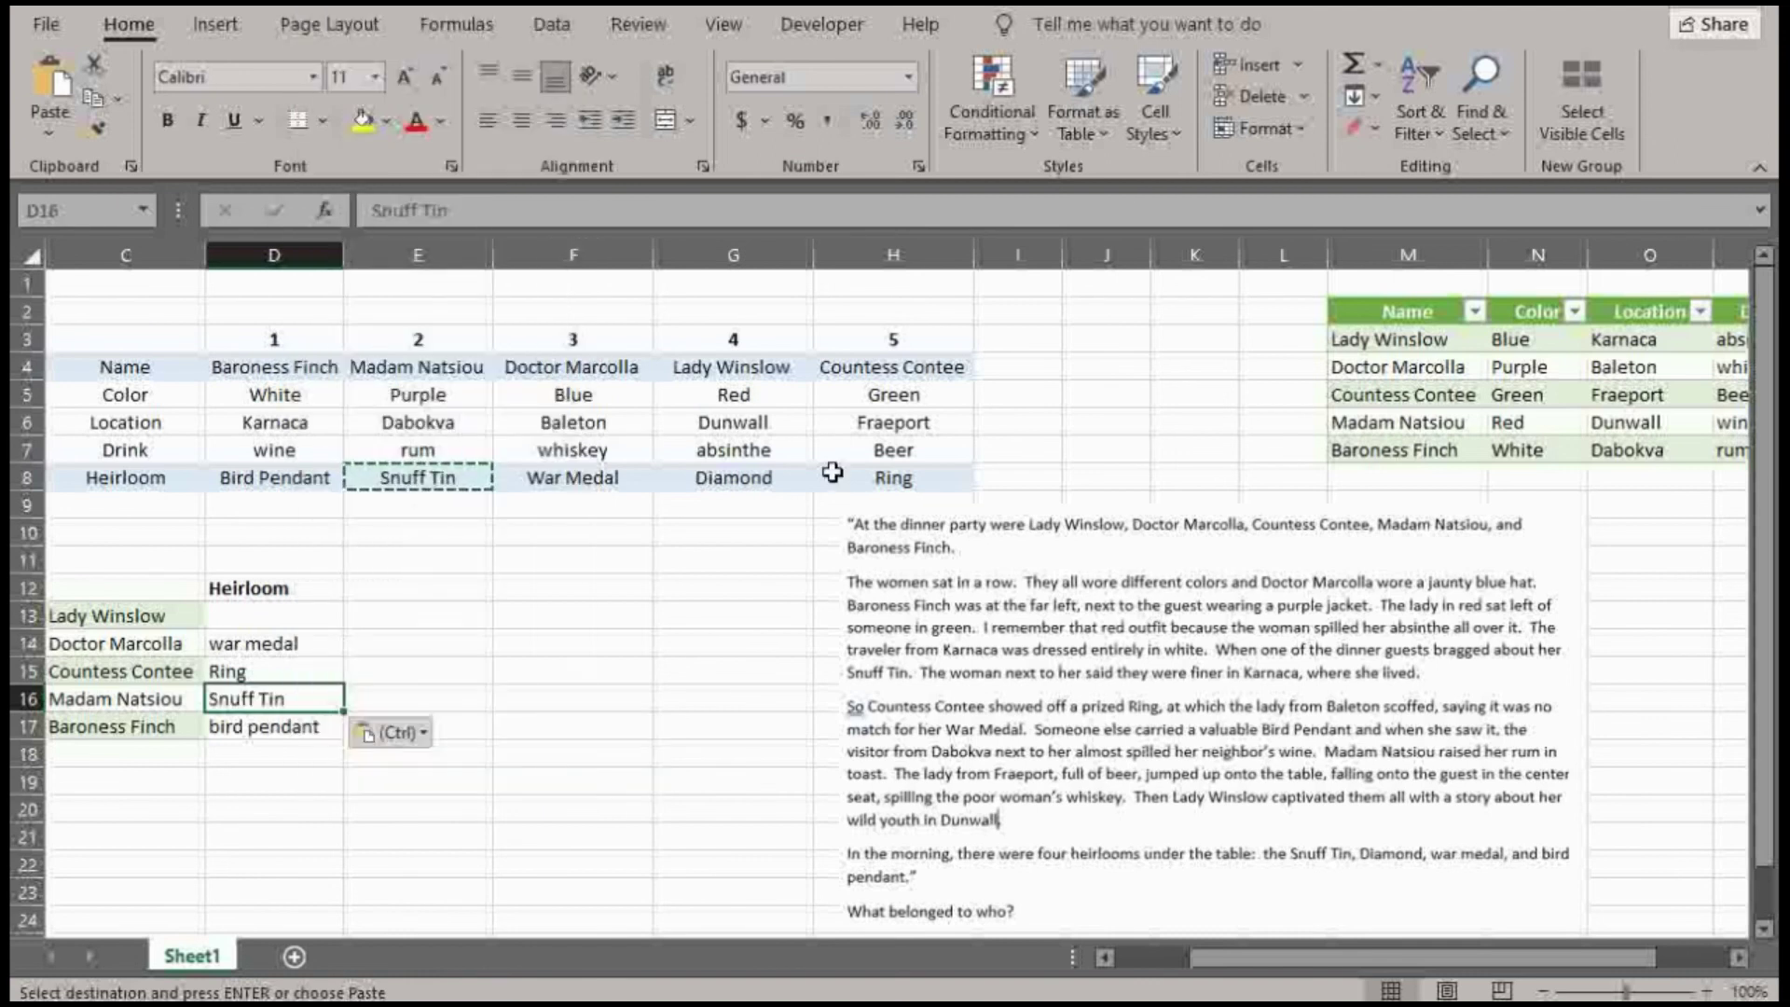
# Copy Diamond from G8 and paste it as a value into D13 for Lady Winslow
pyautogui.rightClick(746, 476)
pyautogui.click(842, 328)
pyautogui.click(247, 625)
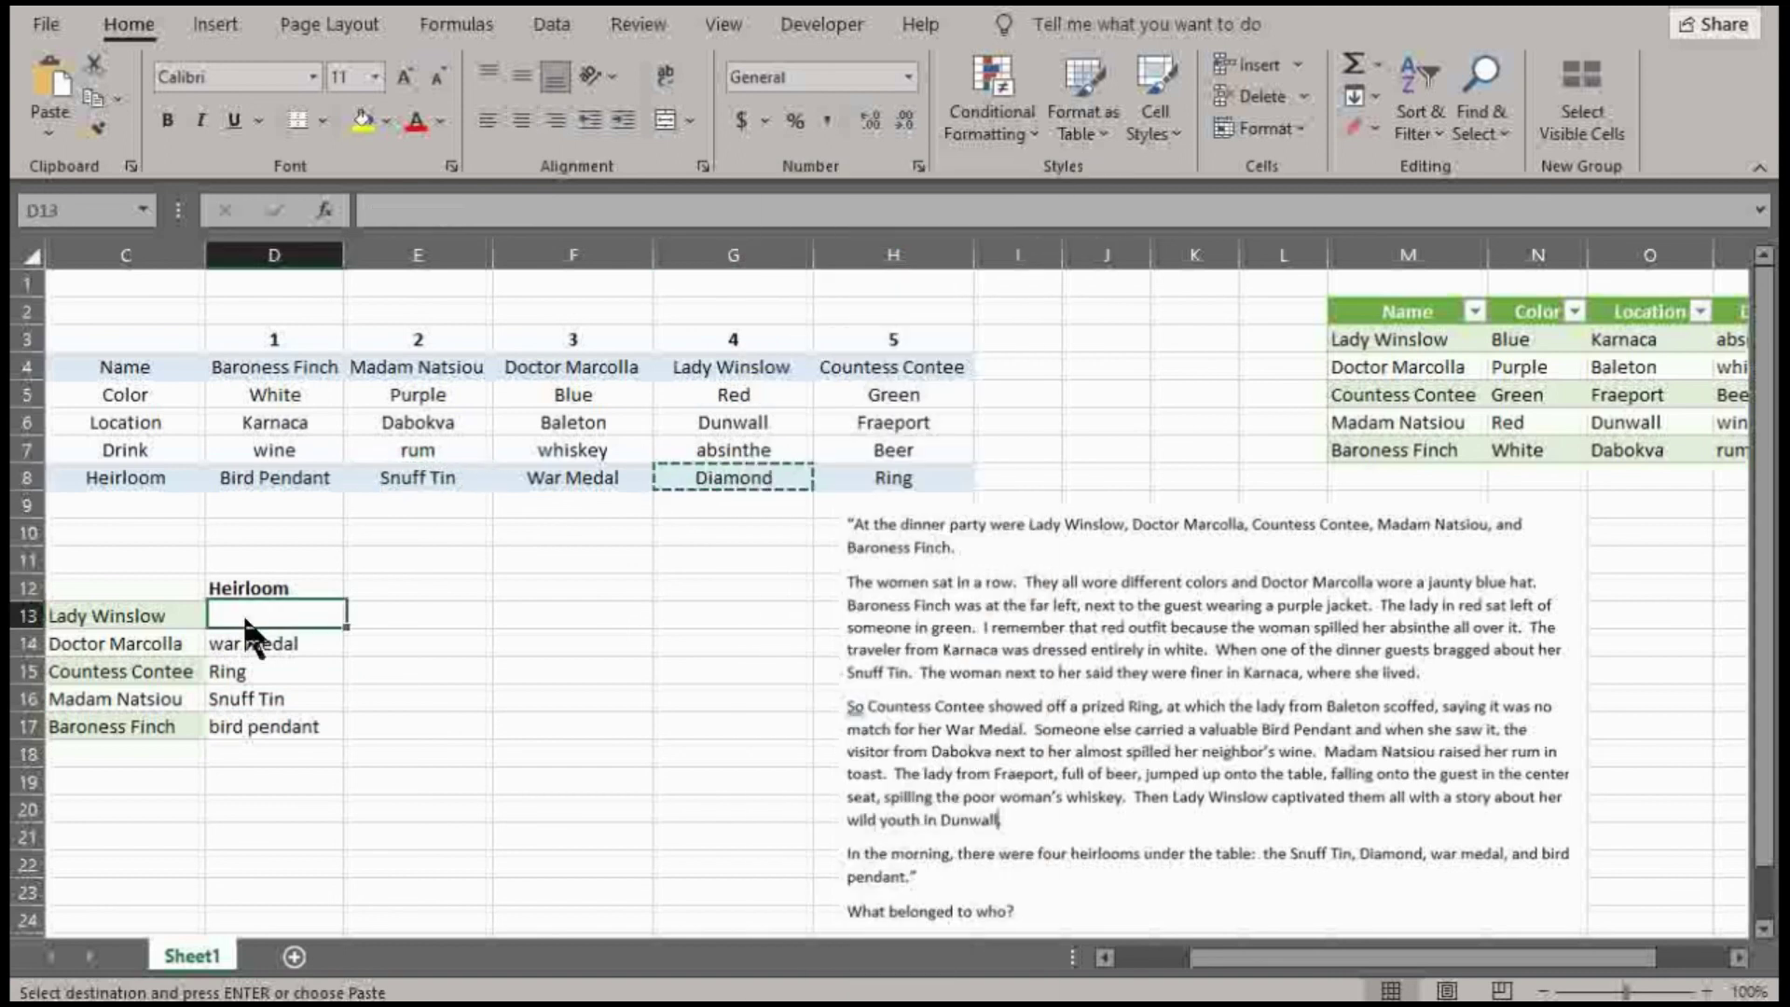
pyautogui.rightClick(247, 625)
pyautogui.click(353, 446)
pyautogui.click(480, 695)
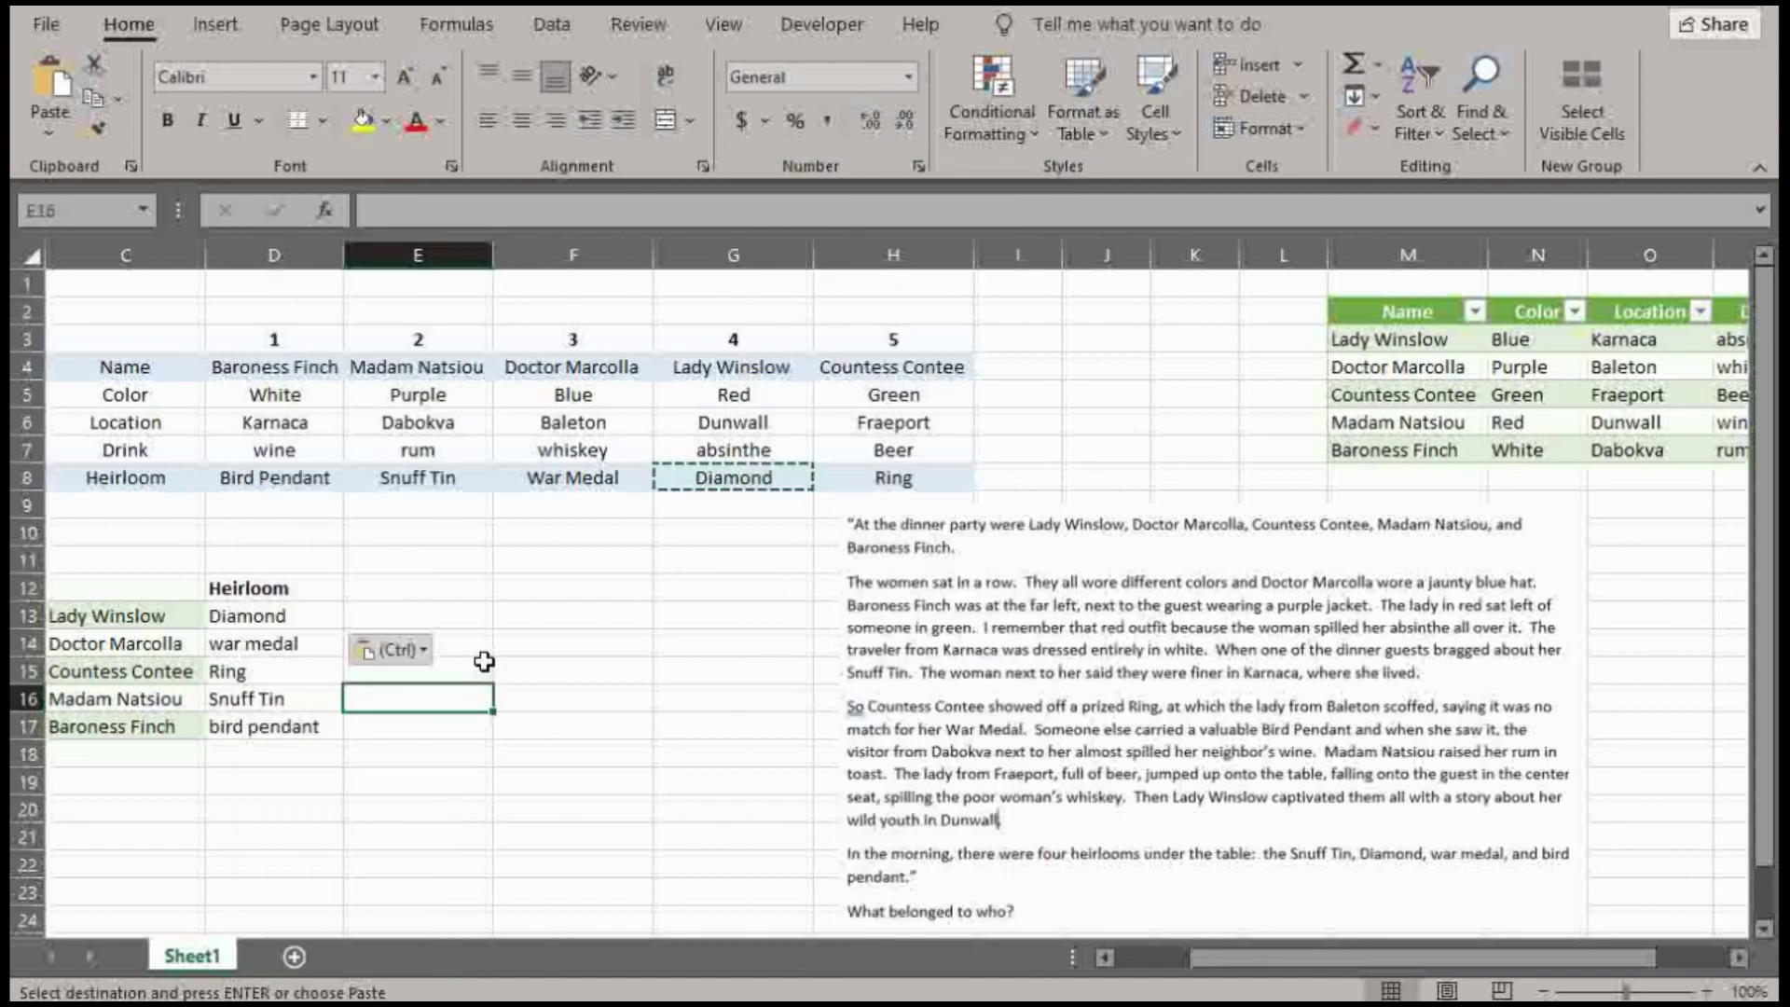
# Cancel Excel's copy mode with Escape before returning to the game
pyautogui.press('Escape')
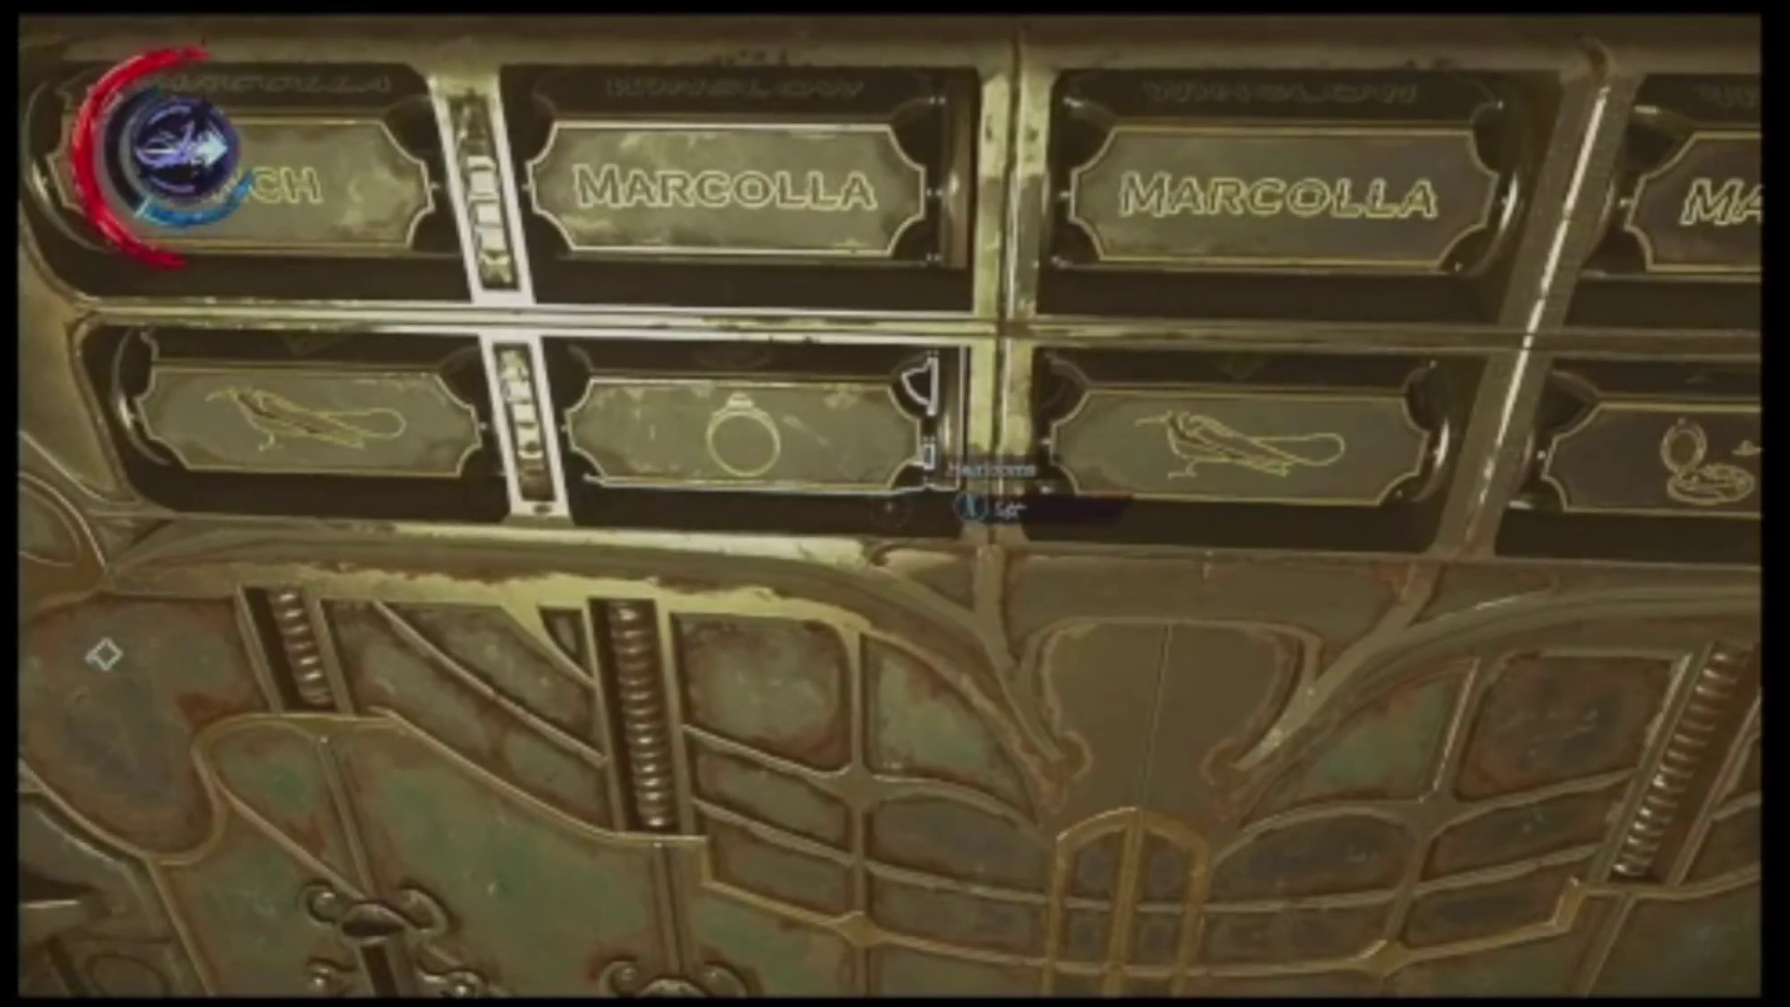
# Cycle the Jindosh lock's second heirloom plate from the Ring to the War Medal
pyautogui.press('f')
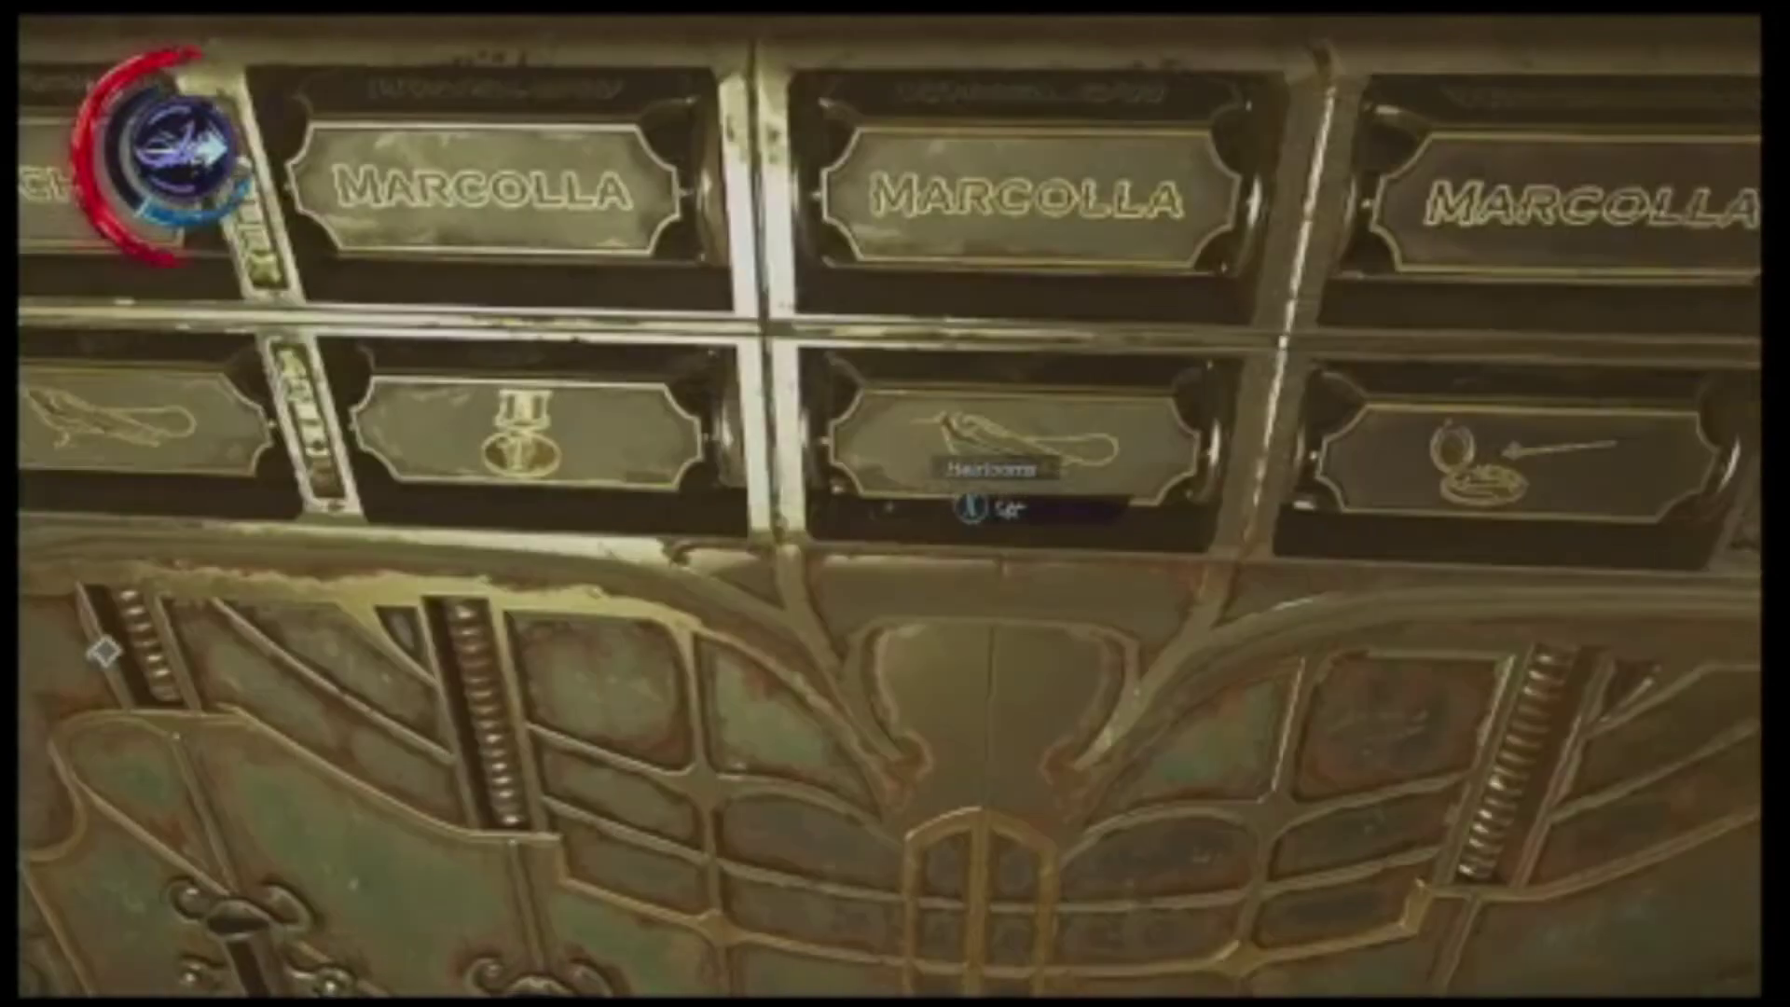